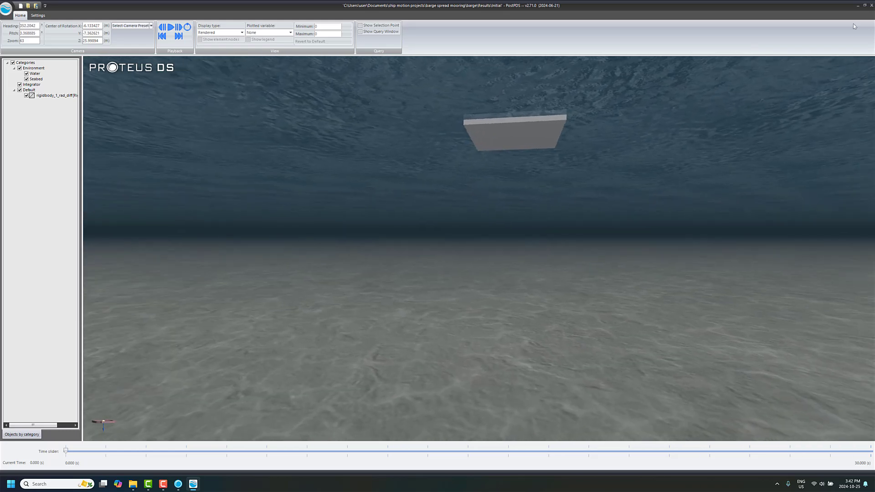
# Close the PostPDS results viewer, switch to ProteusDS Simulation Toolbox and show the RigidBody_1_rad_diff input file.
pyautogui.click(868, 5)
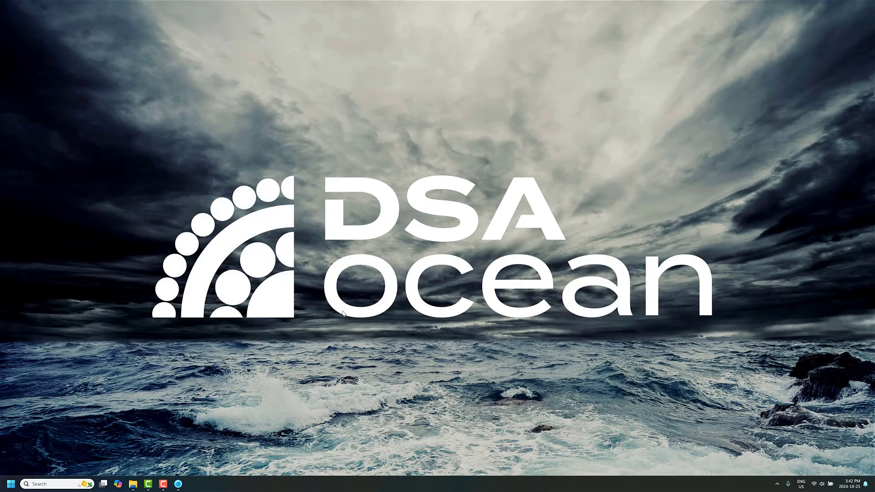
pyautogui.click(178, 484)
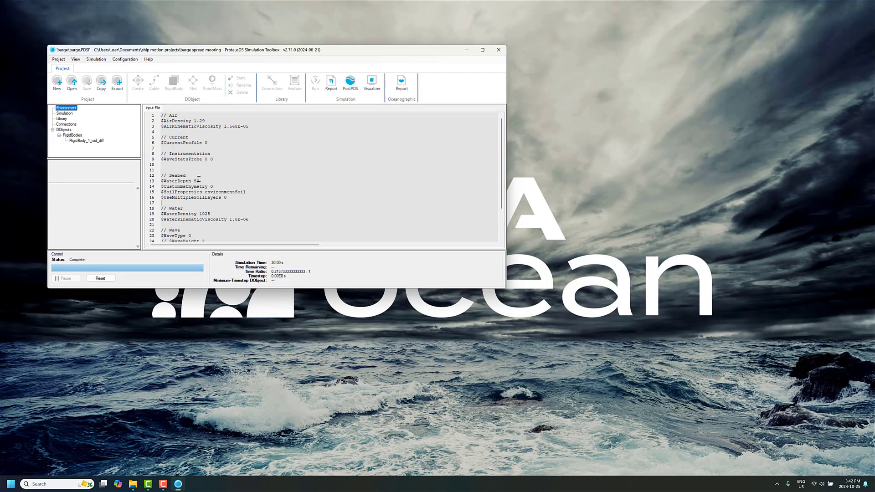
pyautogui.click(86, 141)
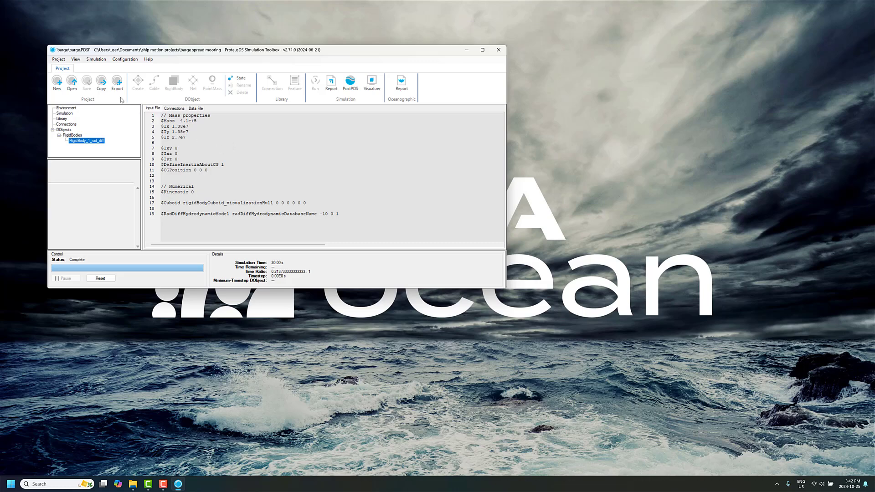
# Copy the barge project as barge_mooringsetup, open the copy in a new instance and close the original project.
pyautogui.click(104, 90)
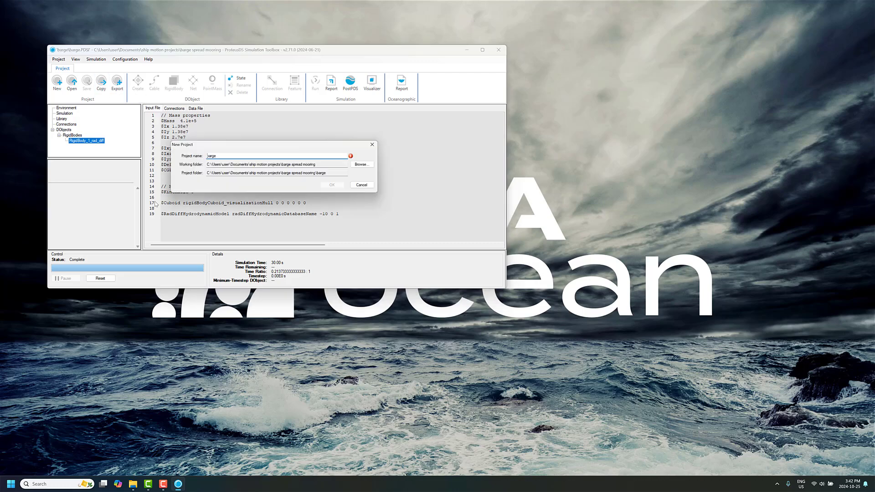
pyautogui.write('_mooringsetup')
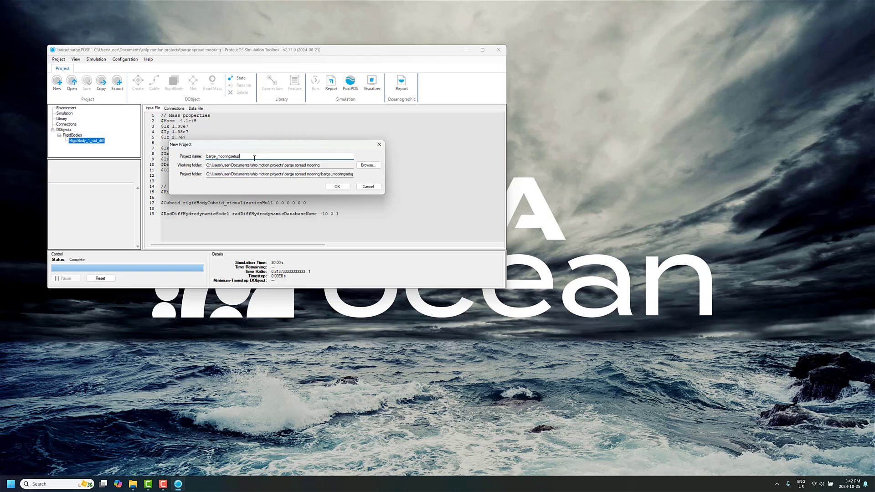
pyautogui.click(337, 187)
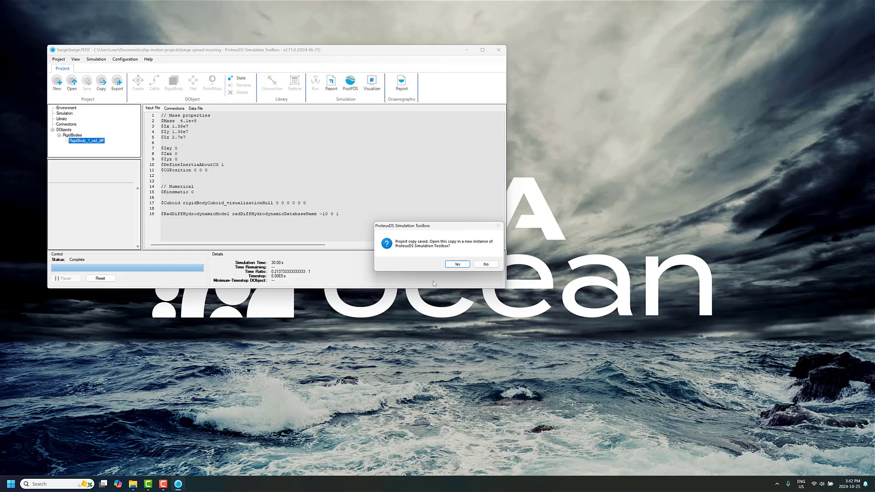
pyautogui.click(453, 266)
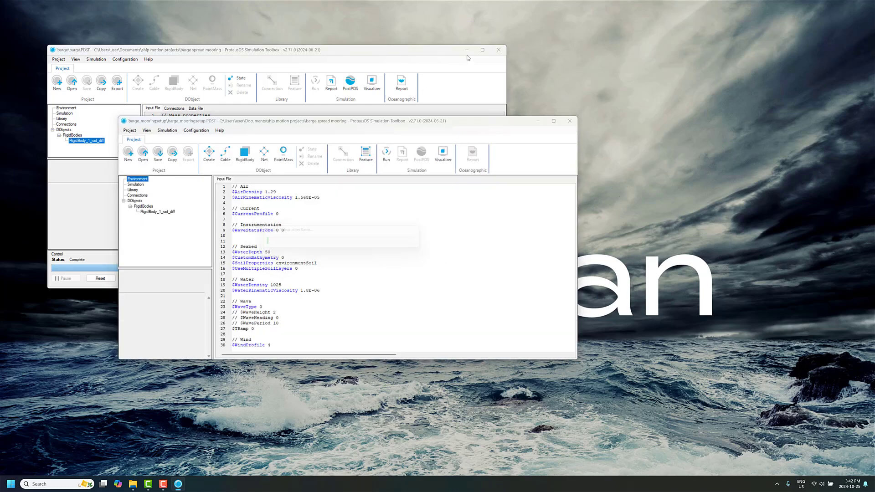
pyautogui.click(499, 50)
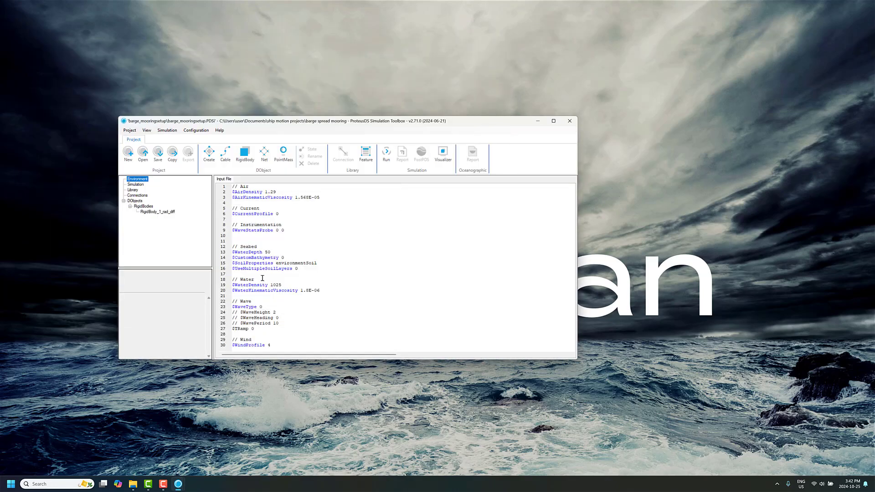
# Open the Visualizer beside the project window, turn on the water surface display and enlarge the window.
pyautogui.click(443, 154)
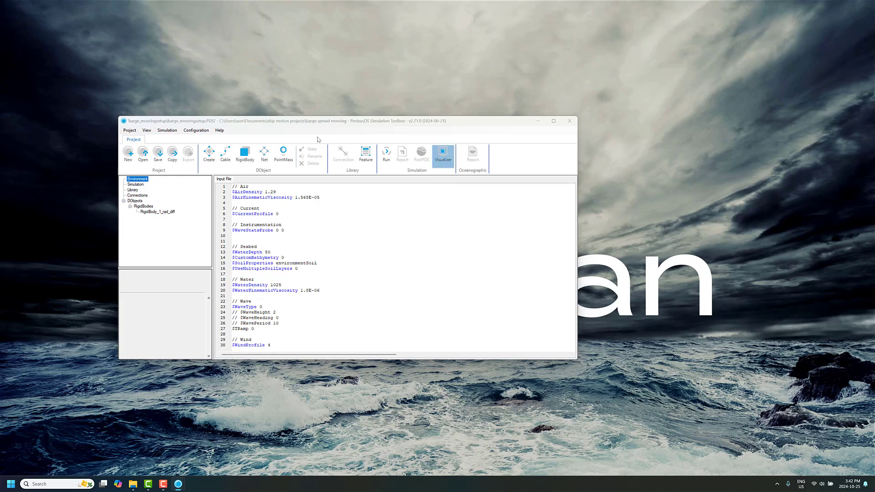
pyautogui.moveTo(206, 30); pyautogui.dragTo(788, 67)
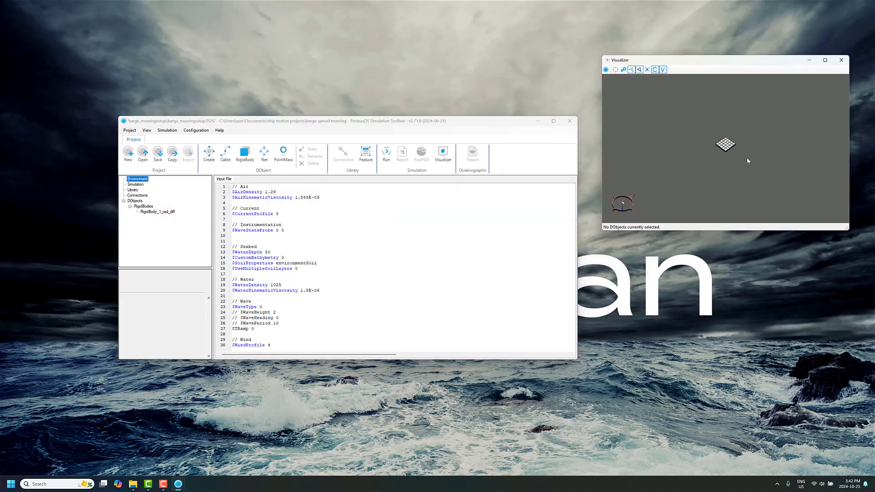
pyautogui.click(615, 69)
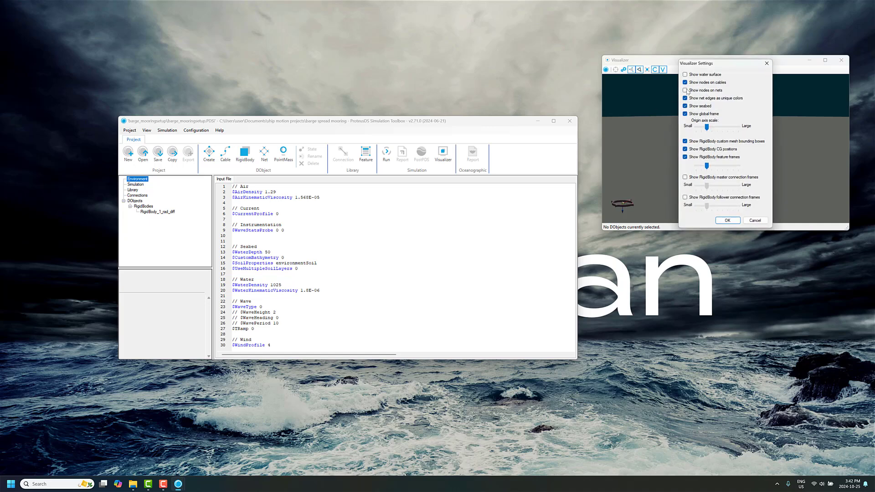
pyautogui.click(703, 76)
pyautogui.click(728, 221)
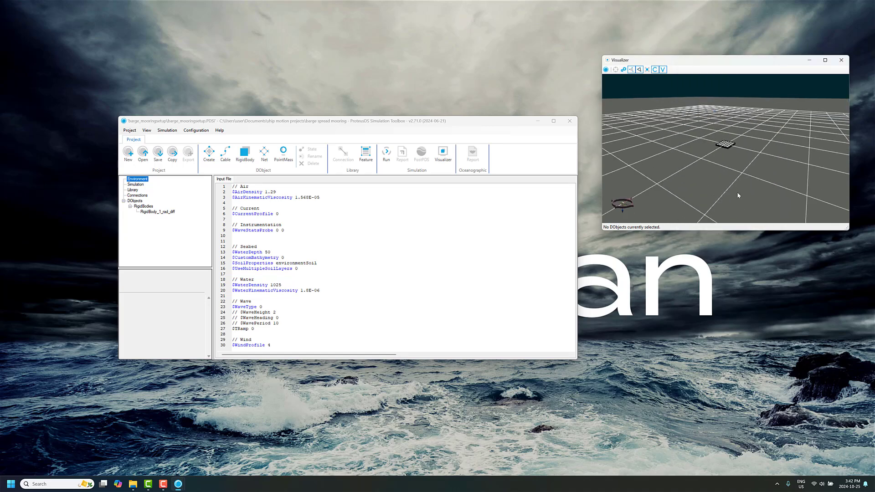
pyautogui.moveTo(736, 186); pyautogui.dragTo(768, 148)
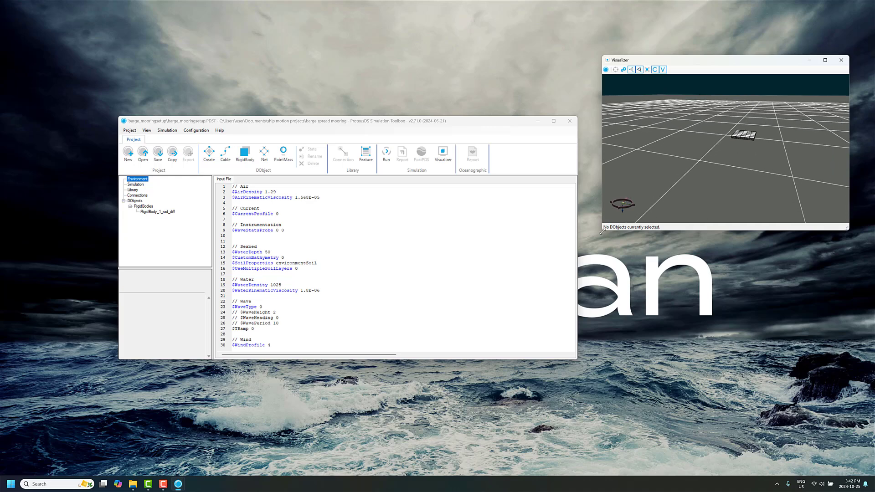
pyautogui.moveTo(602, 230); pyautogui.dragTo(587, 296)
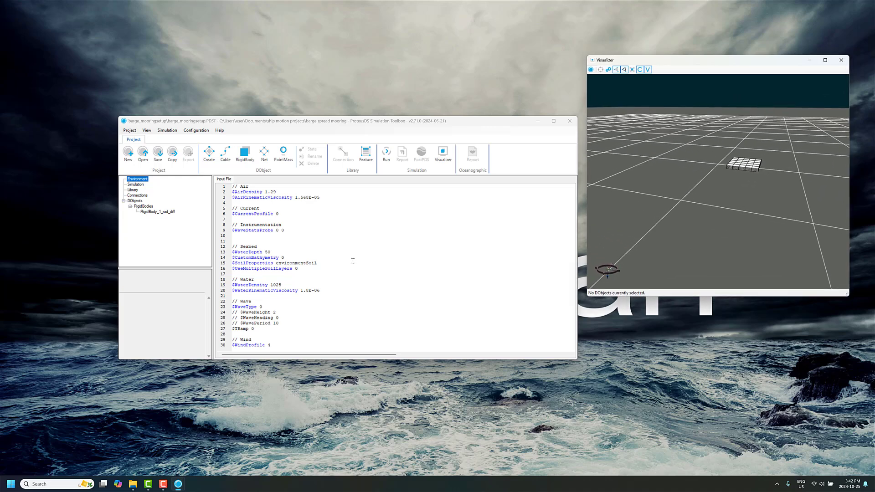
# Check the WaterDepth setting and its description in the environment input file.
pyautogui.click(277, 252)
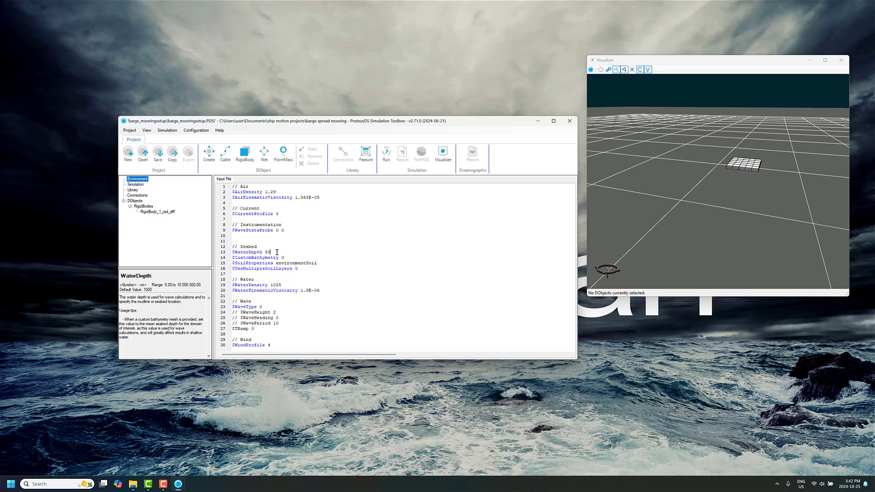
pyautogui.moveTo(276, 252); pyautogui.dragTo(265, 253)
pyautogui.click(279, 253)
# Open the Taut Multi-Leg Mooring assistant and confirm RigidBody_1_rad_diff as the moored body.
pyautogui.click(198, 133)
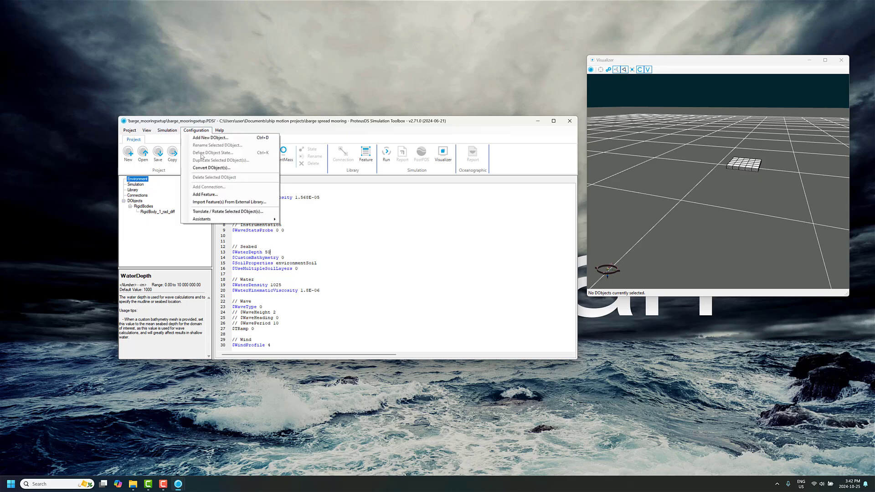
pyautogui.moveTo(201, 222)
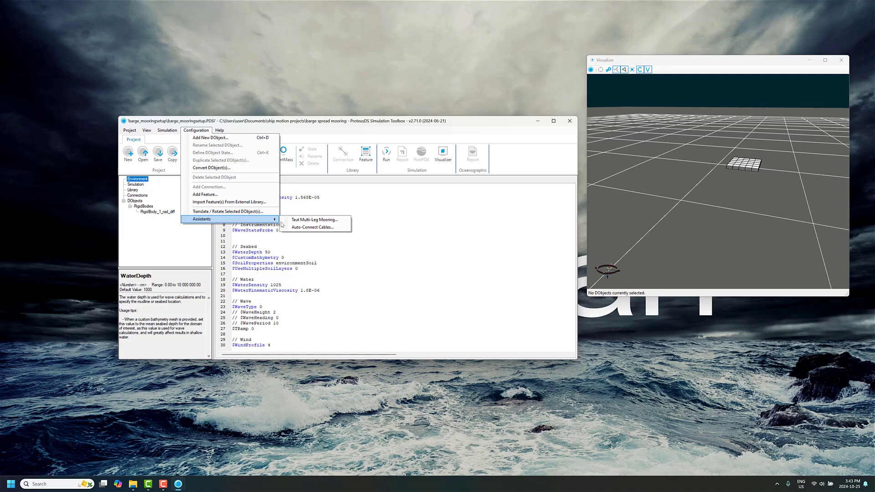
pyautogui.click(312, 221)
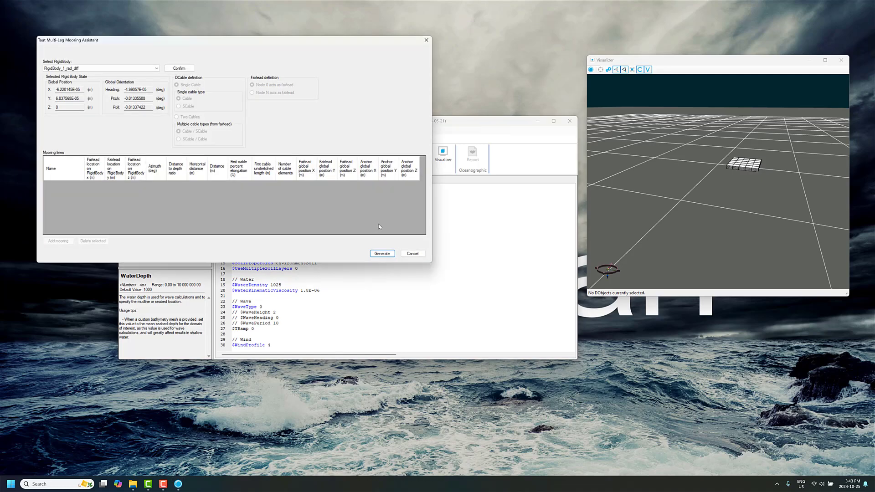
pyautogui.moveTo(301, 44); pyautogui.dragTo(379, 62)
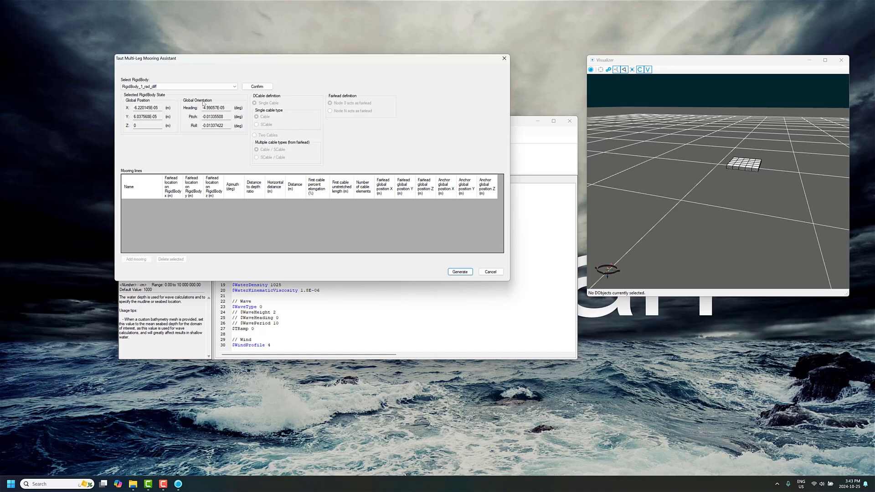
pyautogui.click(264, 87)
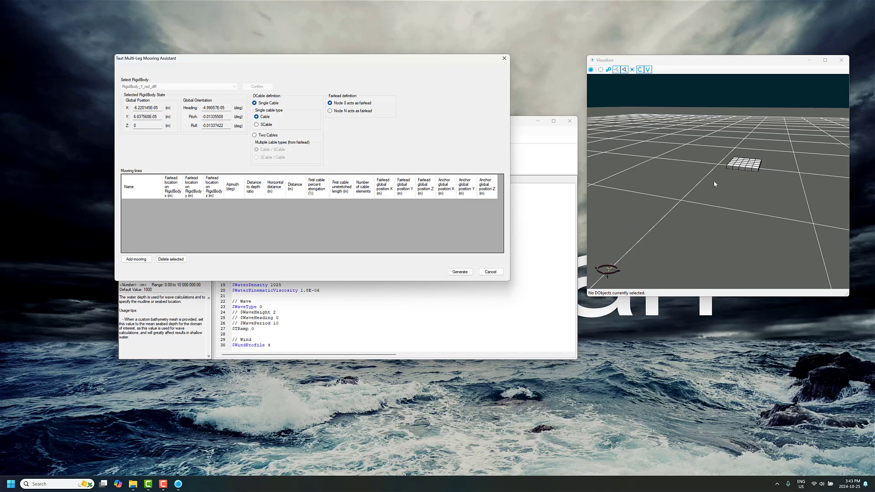
# Add a first mooring line with its fairlead at x 10 m, y 10 m and an azimuth of 45 degrees.
pyautogui.click(137, 260)
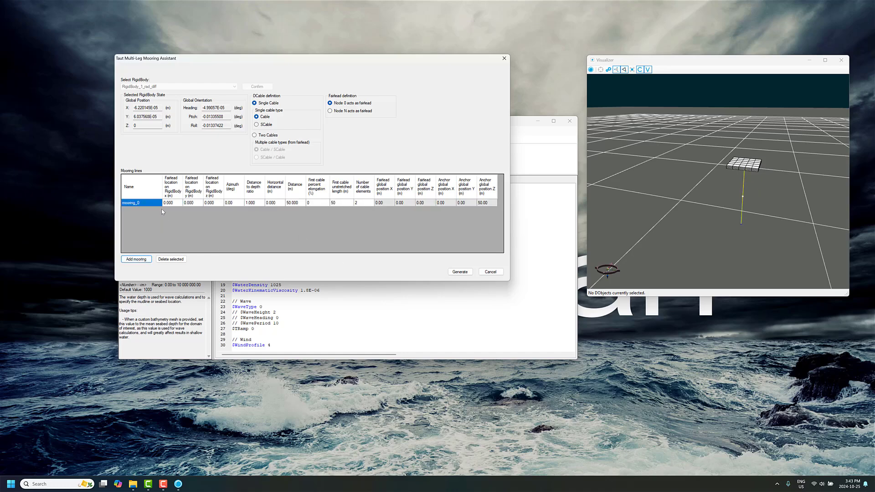
pyautogui.click(172, 203)
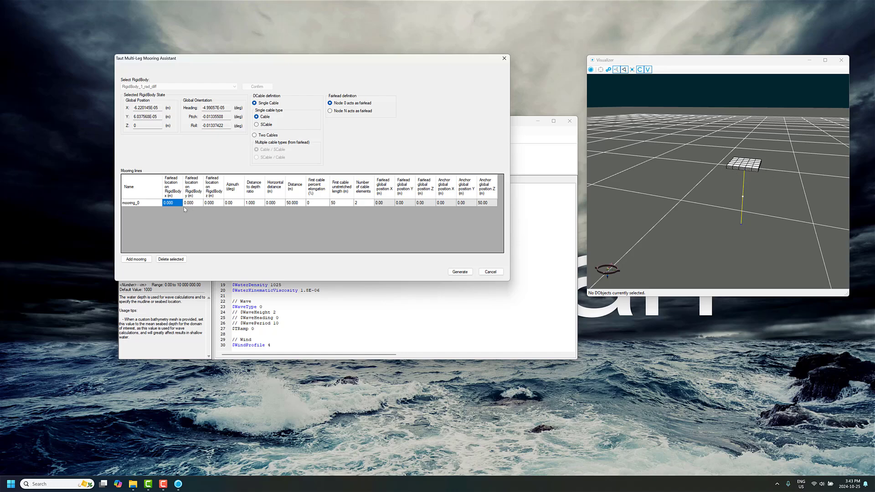
pyautogui.write('10')
pyautogui.press('Tab')
pyautogui.write('10')
pyautogui.click(209, 206)
pyautogui.click(235, 206)
pyautogui.write('45')
# Set the first mooring line's distance to depth ratio to 5 and its number of cable elements to 10.
pyautogui.click(258, 206)
pyautogui.write('5')
pyautogui.click(281, 202)
pyautogui.click(255, 205)
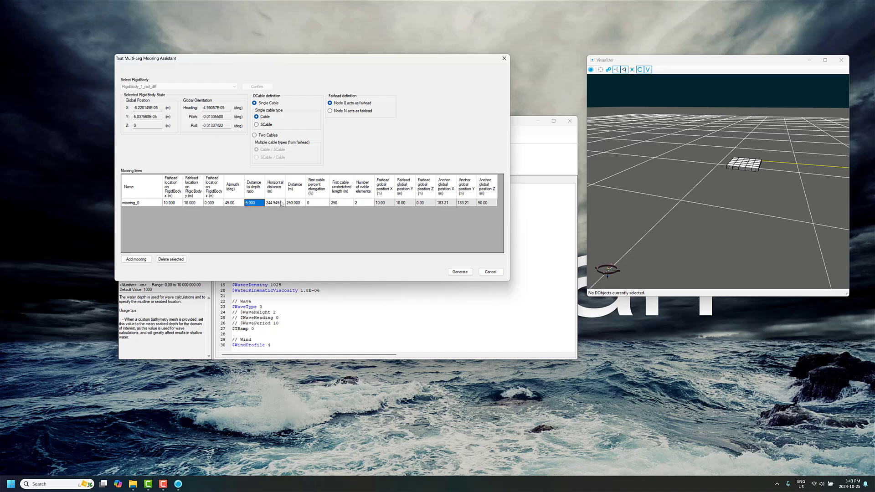
pyautogui.click(363, 206)
pyautogui.write('10')
pyautogui.click(348, 204)
pyautogui.click(361, 204)
pyautogui.moveTo(705, 187)
pyautogui.mouseDown()
pyautogui.moveTo(733, 195)
pyautogui.moveTo(720, 185)
pyautogui.moveTo(729, 182)
pyautogui.moveTo(716, 193)
pyautogui.moveTo(670, 195)
pyautogui.moveTo(752, 191)
pyautogui.moveTo(767, 171)
pyautogui.moveTo(703, 197)
pyautogui.mouseUp()
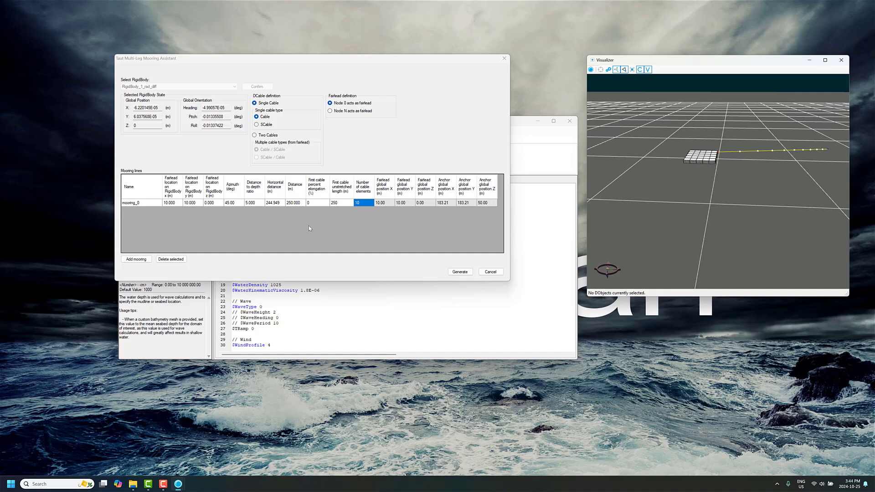
# Add a second mooring line with its fairlead at x -10 m, y 10 m and an azimuth of 135 degrees.
pyautogui.click(136, 259)
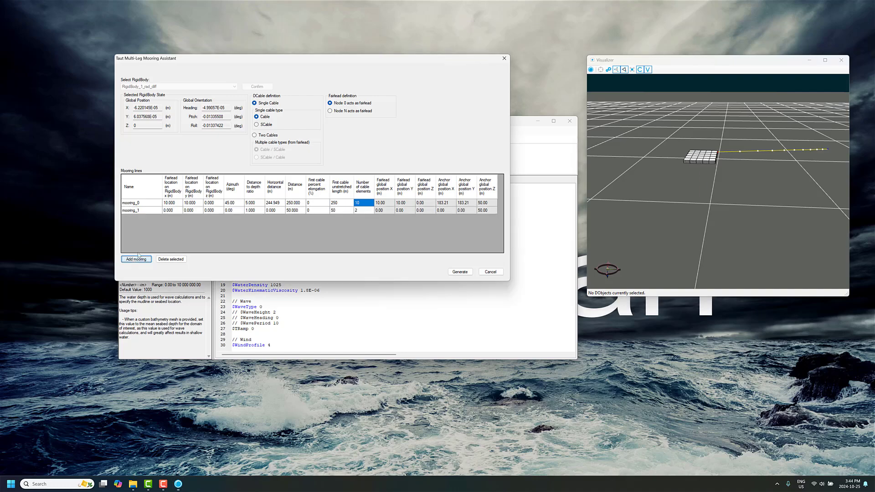
pyautogui.click(168, 212)
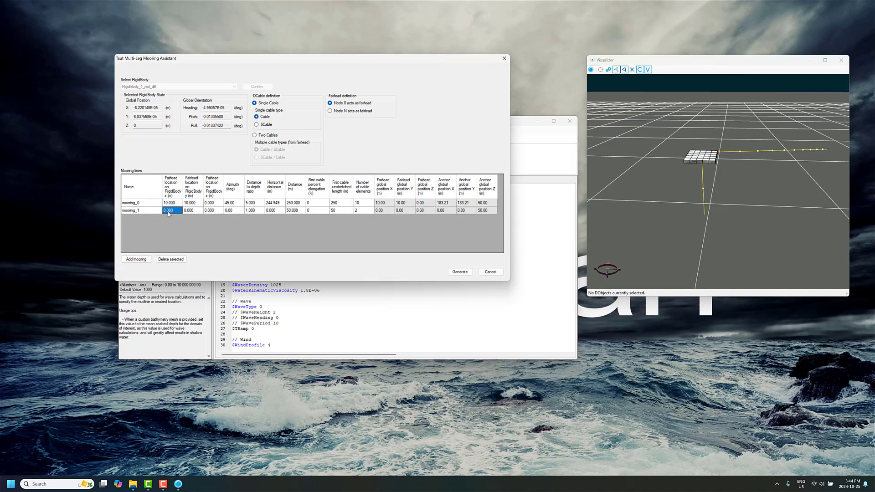
pyautogui.write('-')
pyautogui.moveTo(652, 216); pyautogui.dragTo(642, 213)
pyautogui.click(168, 211)
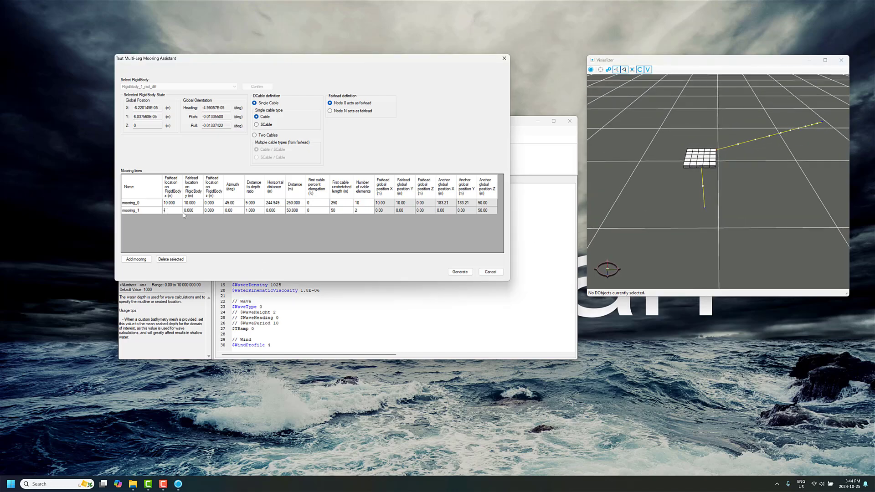
pyautogui.write('10')
pyautogui.press('Tab')
pyautogui.write('10')
pyautogui.press('Tab')
# Give the second mooring line a distance to depth ratio of 5 and 10 cable elements.
pyautogui.press('Tab')
pyautogui.write('135')
pyautogui.press('Tab')
pyautogui.write('5')
pyautogui.press('Tab')
pyautogui.press('Tab')
pyautogui.press('Tab')
pyautogui.press('Tab')
pyautogui.press('Tab')
pyautogui.write('10')
pyautogui.moveTo(715, 190); pyautogui.dragTo(711, 180)
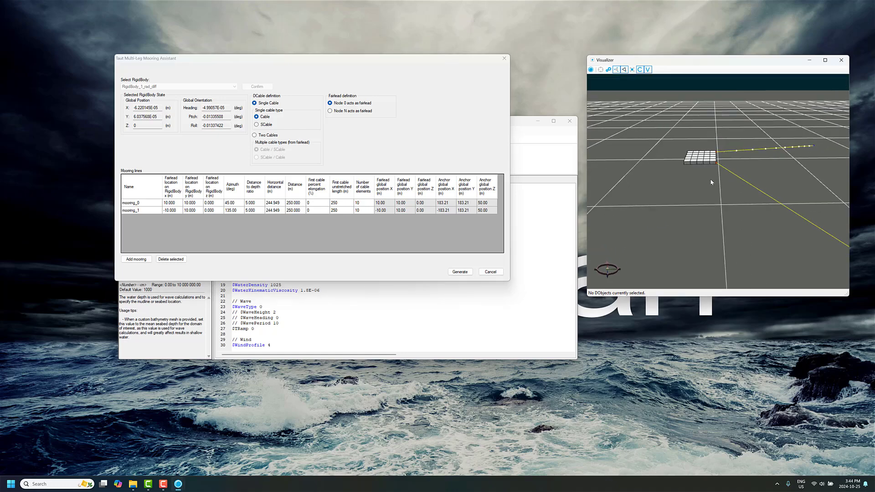
# Add a third mooring line with its fairlead at x -10 m, y -10 m and an azimuth of 225 degrees.
pyautogui.click(136, 259)
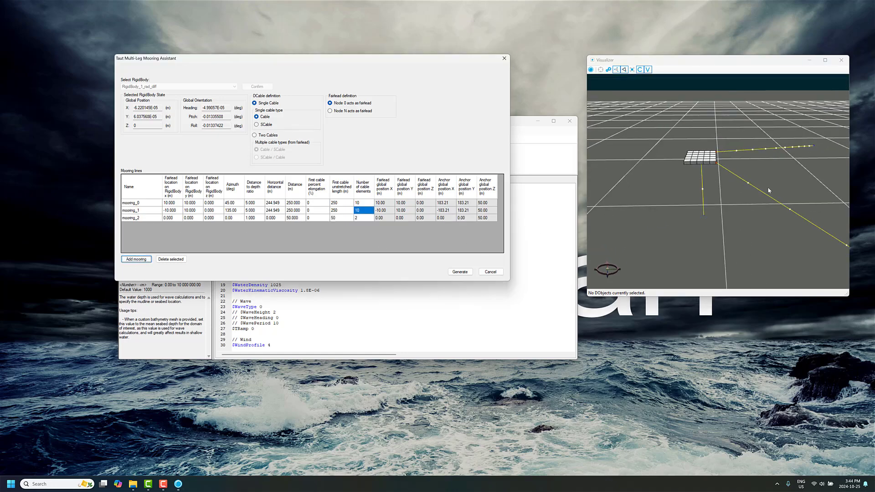
pyautogui.moveTo(711, 209); pyautogui.dragTo(735, 201)
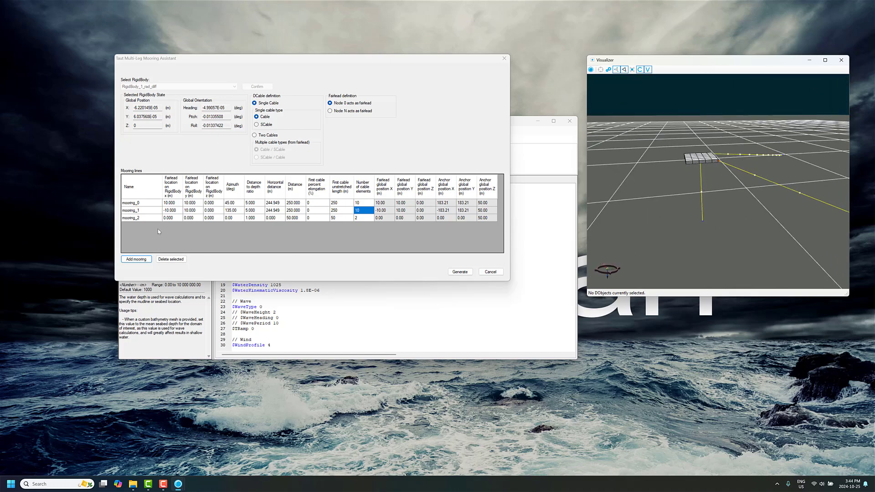
pyautogui.click(178, 219)
pyautogui.write('-10')
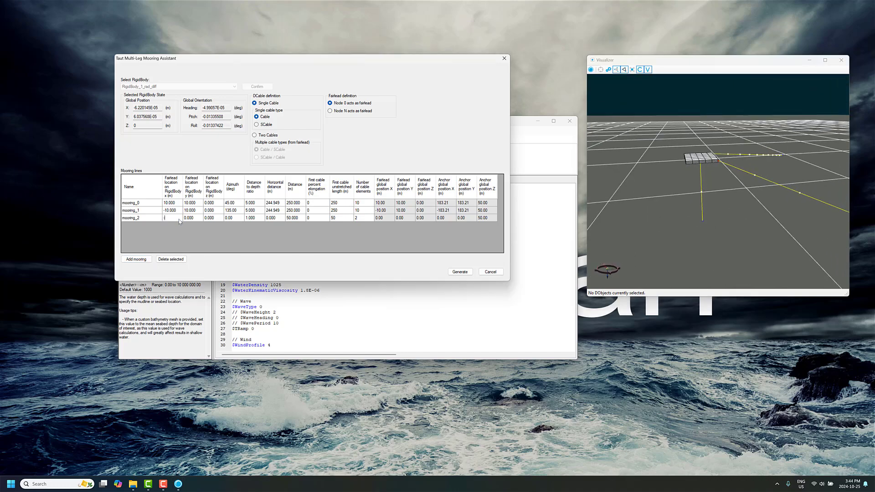
pyautogui.press('Tab')
pyautogui.write('-10')
pyautogui.press('Tab')
pyautogui.press('Tab')
pyautogui.write('225')
# Set the third mooring line's distance to depth ratio to 5 and its number of cable elements to 10.
pyautogui.press('Tab')
pyautogui.write('5')
pyautogui.click(366, 220)
pyautogui.write('10')
pyautogui.click(376, 221)
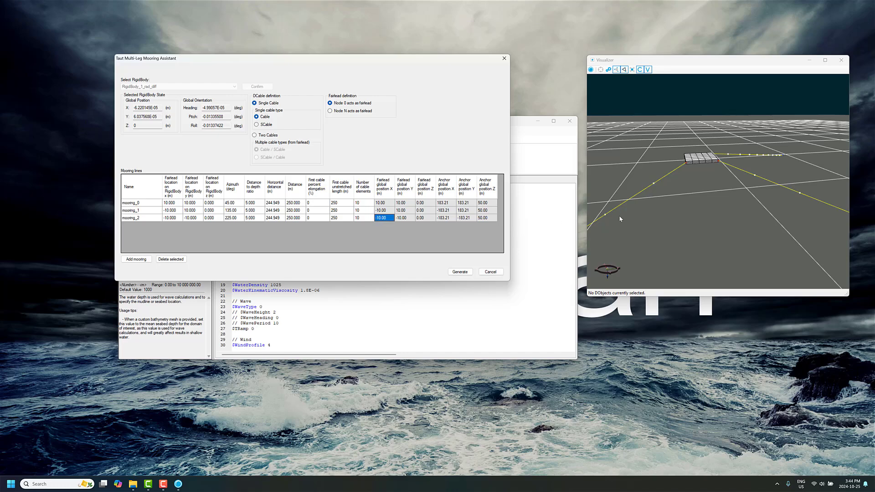
pyautogui.moveTo(620, 219); pyautogui.dragTo(652, 193)
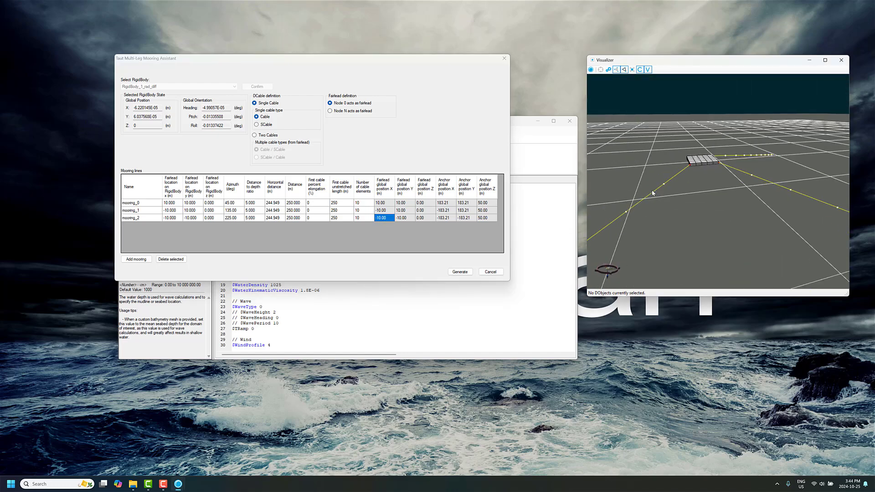
pyautogui.scroll(-1, 630, 265)
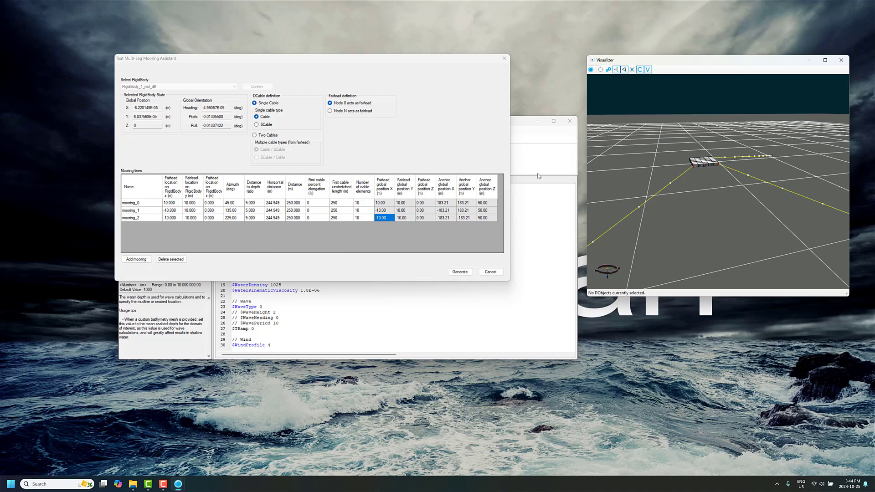
# Add a fourth mooring line with its fairlead at x 10 m, y -10 m and an azimuth of 315 degrees.
pyautogui.click(135, 259)
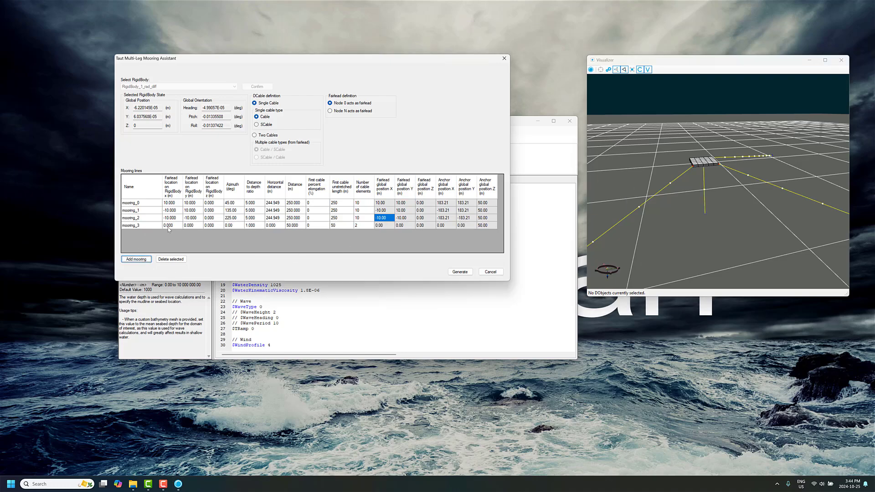
pyautogui.click(172, 226)
pyautogui.write('10')
pyautogui.press('Tab')
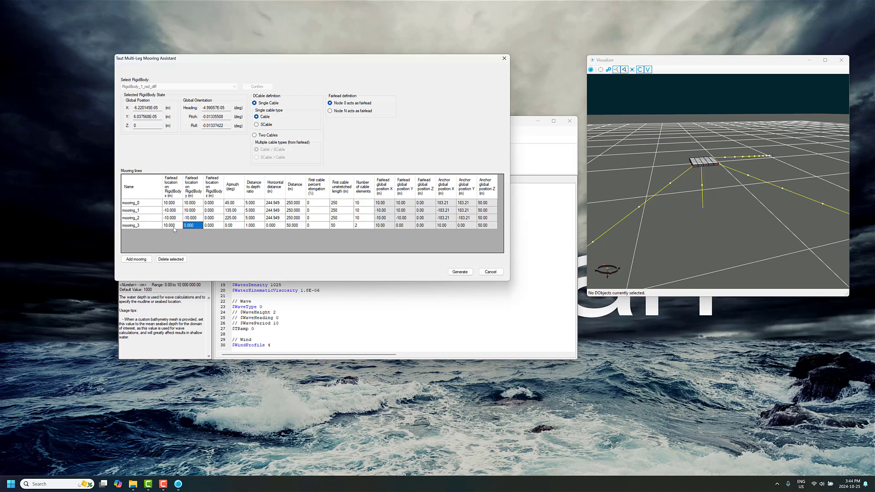
pyautogui.write('-10')
pyautogui.press('Tab')
pyautogui.press('Tab')
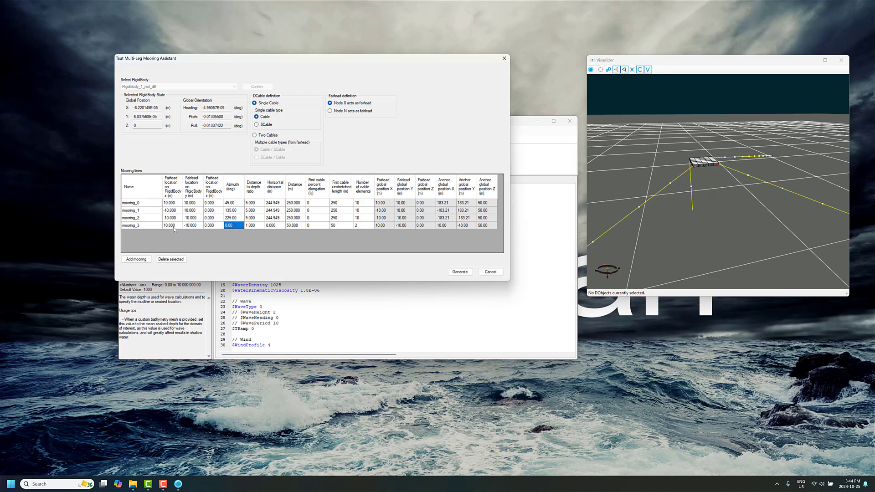
pyautogui.write('315')
# Give the fourth mooring line a distance to depth ratio of 5 and 10 cable elements, and generate the mooring lines.
pyautogui.press('Tab')
pyautogui.write('5')
pyautogui.press('Tab')
pyautogui.click(364, 226)
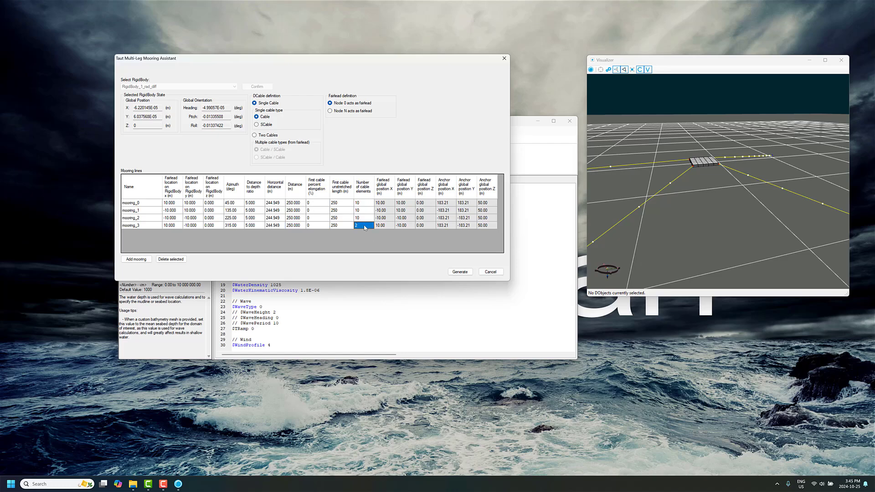
pyautogui.write('10')
pyautogui.moveTo(726, 192); pyautogui.dragTo(622, 233)
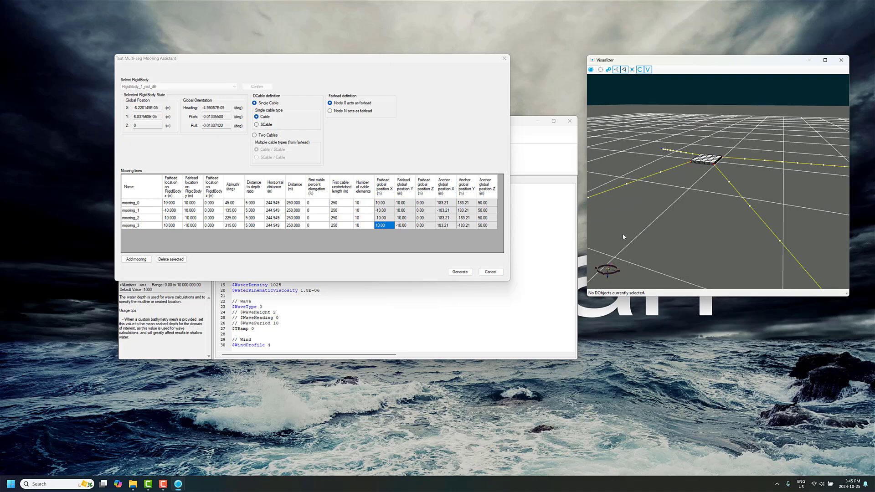
pyautogui.click(462, 274)
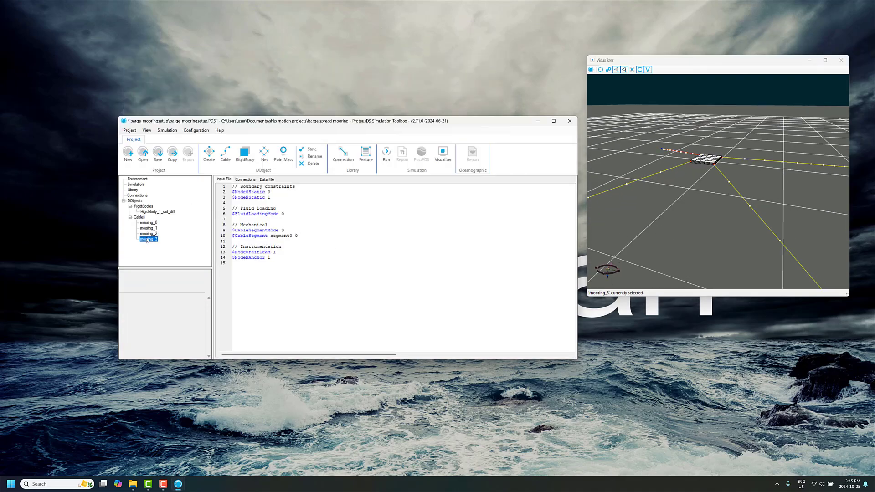
# Examine the generated lines' connection to the barge, their input files and the cable segments in the library.
pyautogui.click(247, 179)
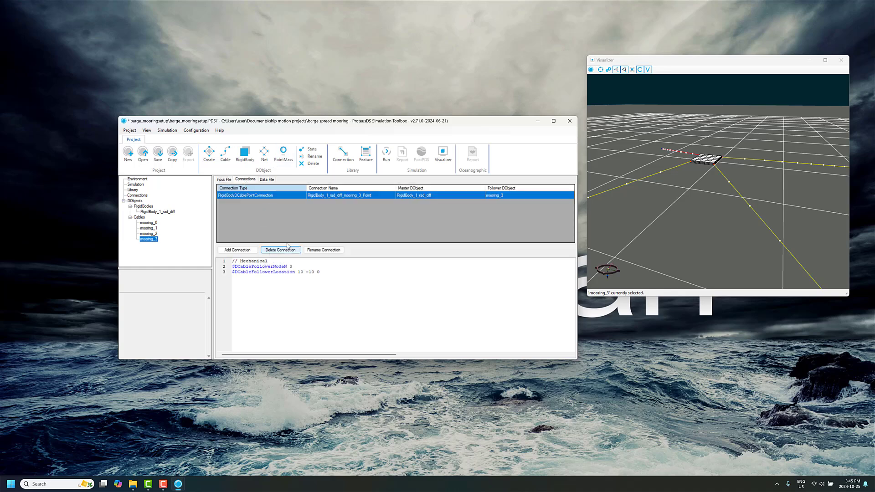
pyautogui.click(150, 223)
pyautogui.moveTo(756, 210); pyautogui.dragTo(753, 176)
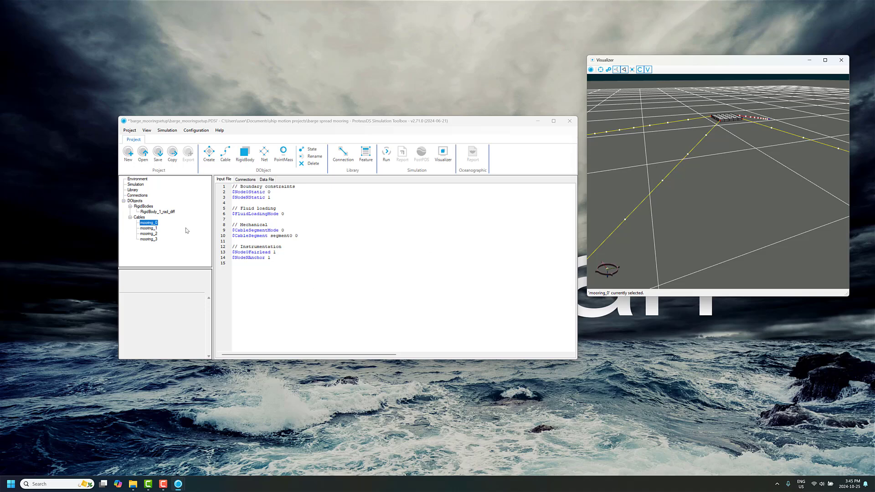
pyautogui.click(132, 190)
pyautogui.scroll(-1, 433, 221)
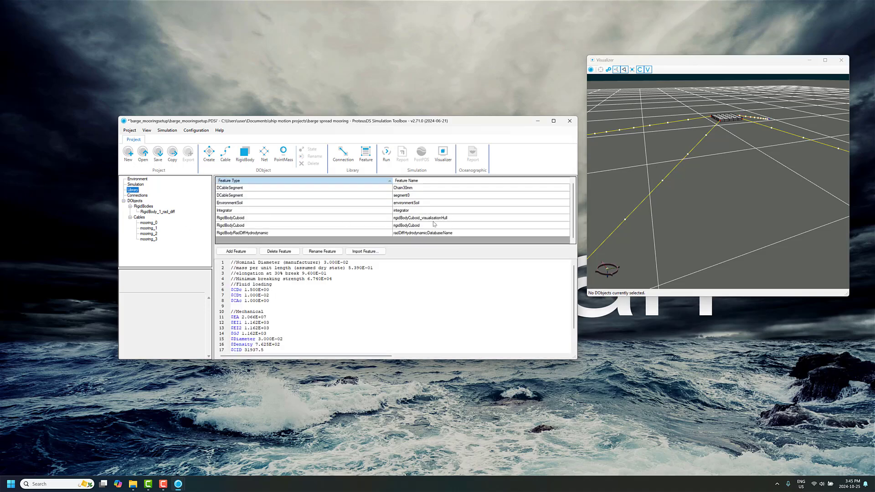
pyautogui.scroll(1, 433, 218)
pyautogui.scroll(-1, 428, 200)
pyautogui.click(149, 228)
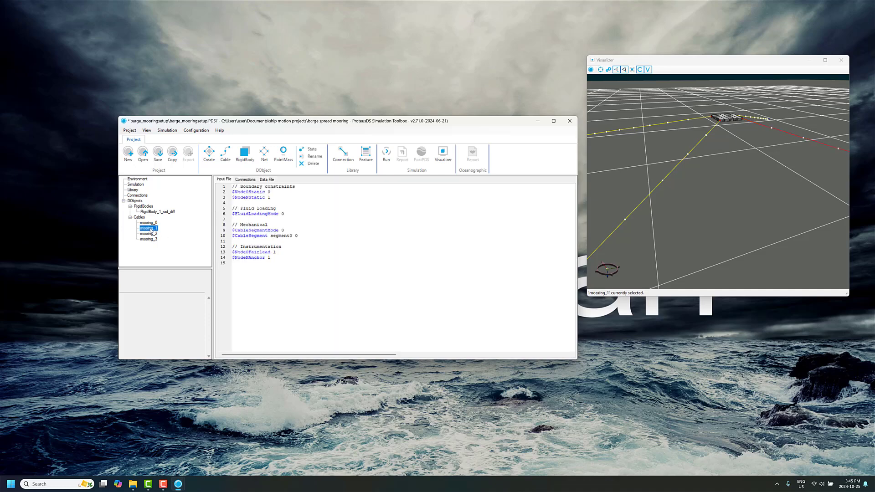
# Open the ProteusDS Parts Editor.
pyautogui.click(11, 484)
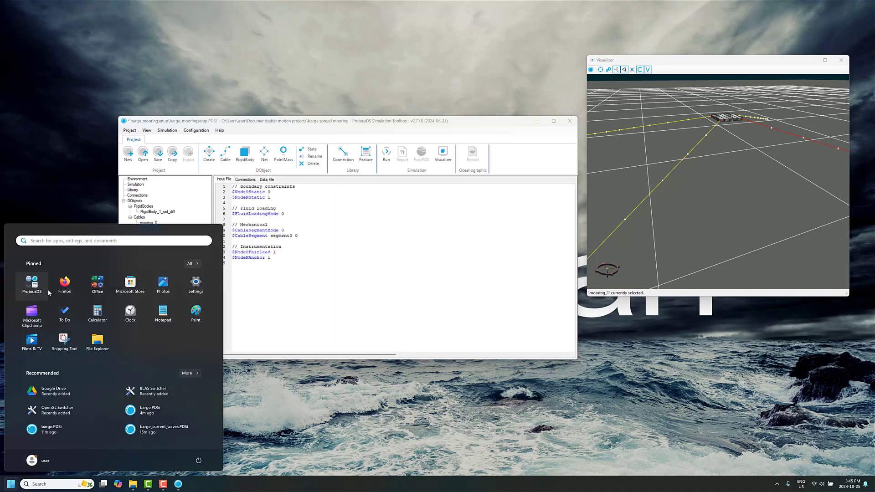
pyautogui.write('part')
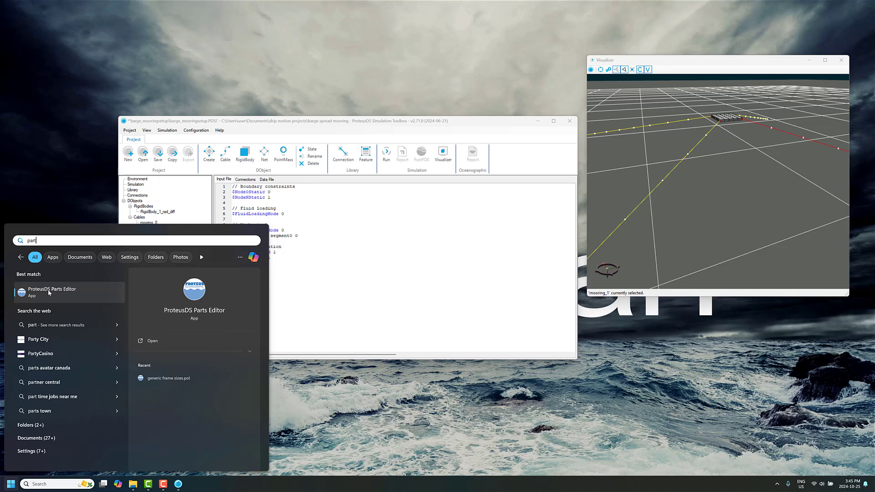
pyautogui.press('Return')
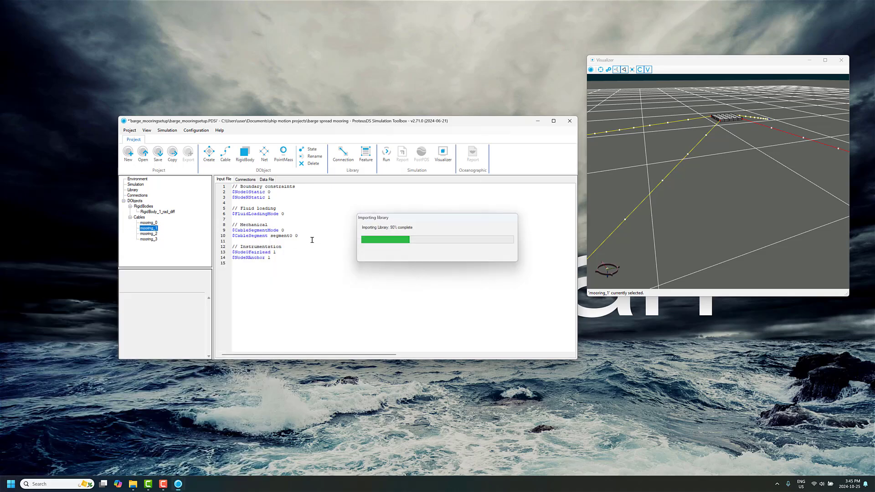
# Select the Samson Premium Polyester 8 strand 40mm rope among the fibre ropes in the read-only parts list.
pyautogui.scroll(-1, 77, 128)
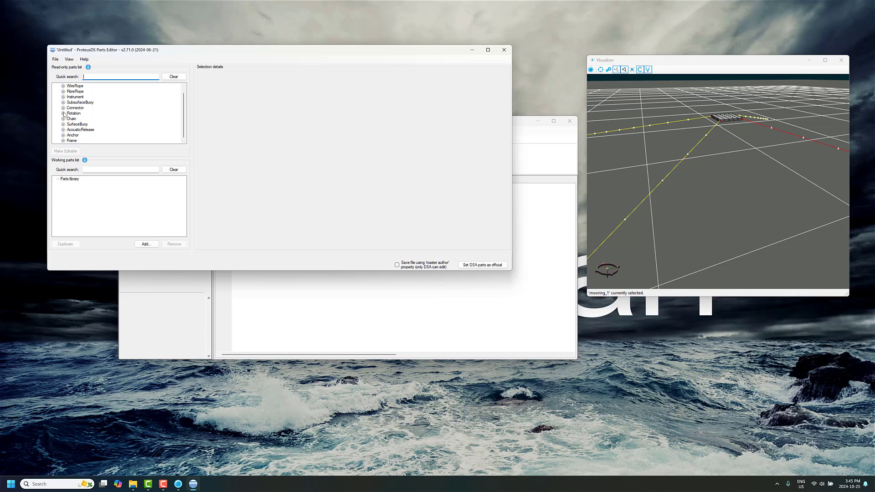
pyautogui.scroll(1, 66, 116)
pyautogui.click(63, 96)
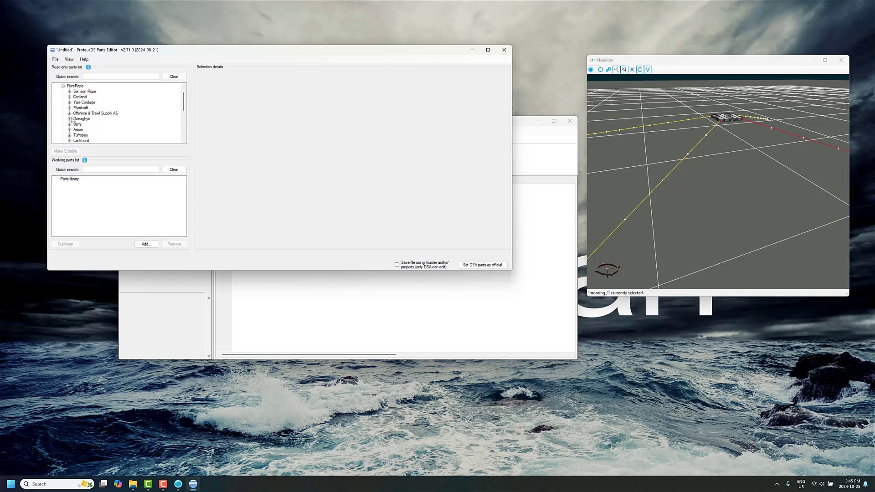
pyautogui.scroll(-3, 70, 122)
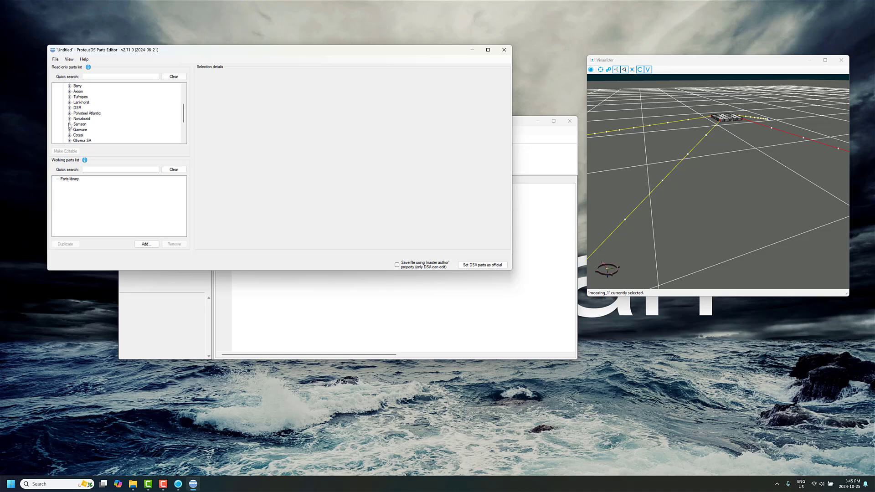
pyautogui.click(69, 124)
pyautogui.click(76, 118)
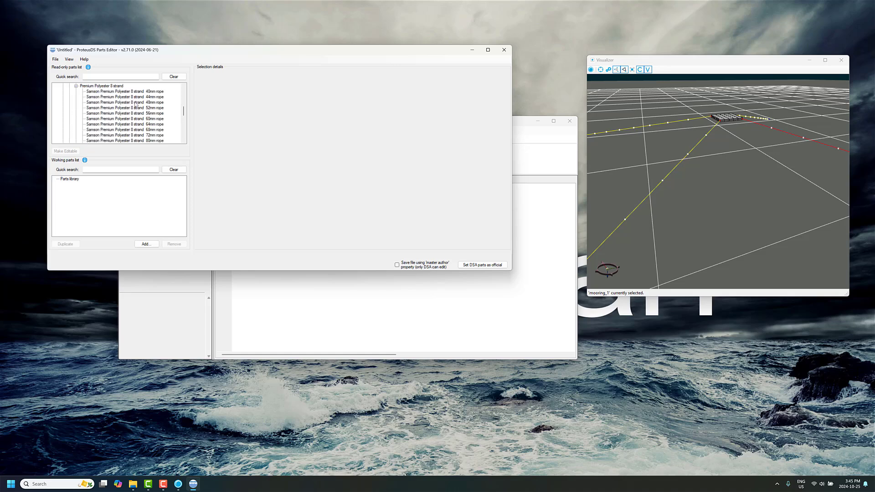
pyautogui.click(147, 92)
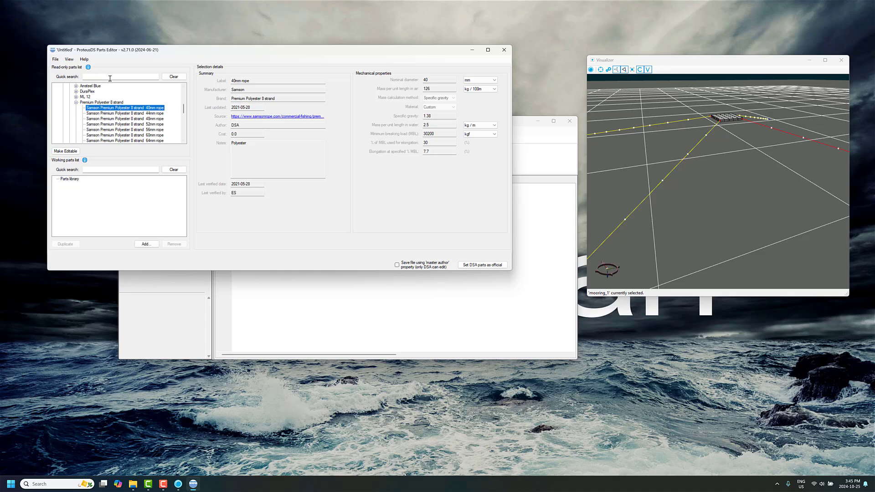
# View the 40mm rope in ProteusDS input format and copy its section text to the clipboard.
pyautogui.click(69, 62)
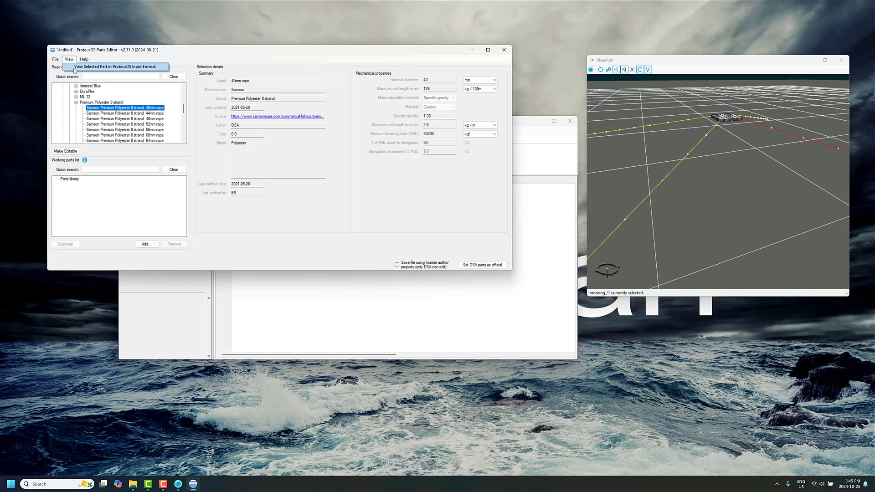
pyautogui.click(111, 67)
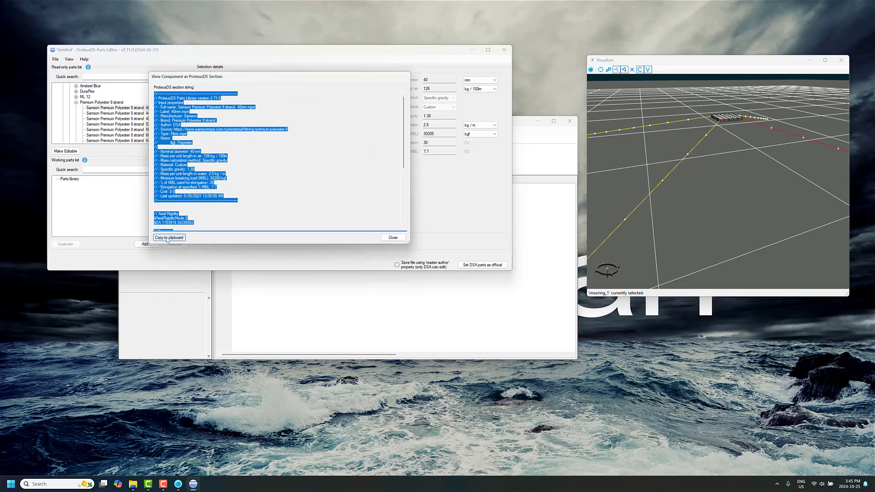
pyautogui.click(169, 237)
# Return to the Simulation Toolbox and create a DCableSegment library feature named polyester_40mm.
pyautogui.click(327, 303)
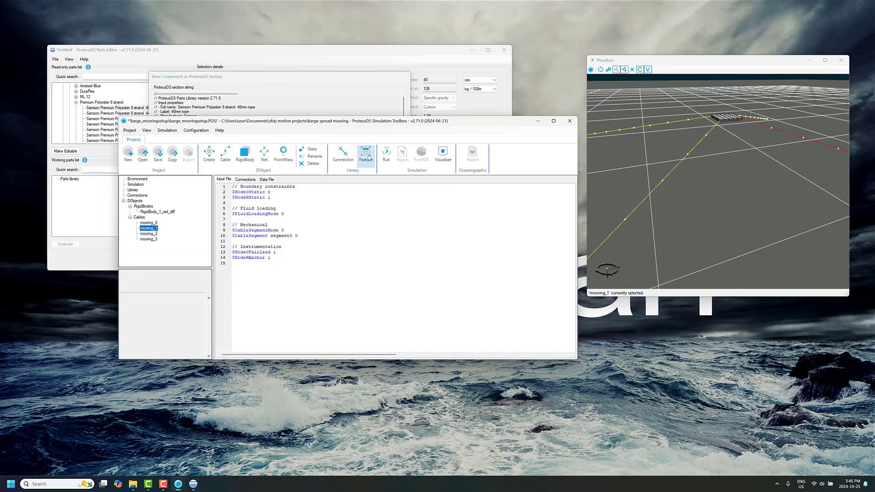
pyautogui.click(367, 155)
pyautogui.click(307, 213)
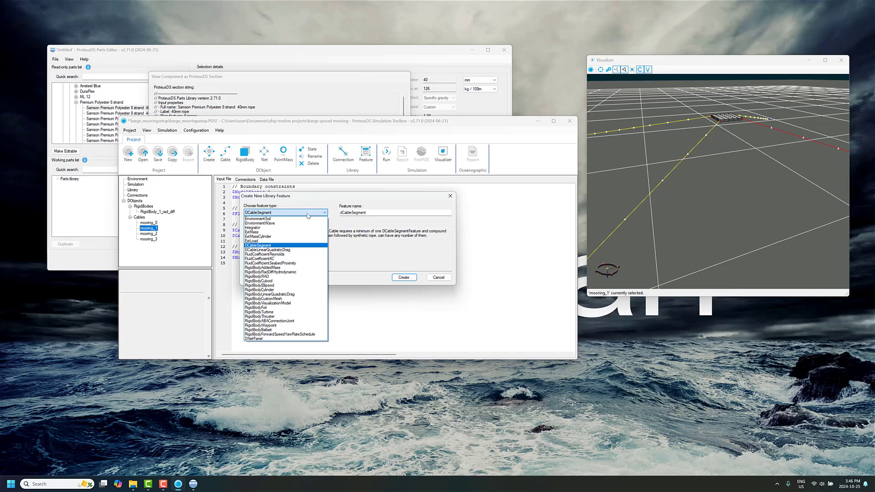
pyautogui.click(307, 215)
pyautogui.moveTo(376, 212); pyautogui.dragTo(304, 217)
pyautogui.moveTo(370, 216); pyautogui.dragTo(282, 223)
pyautogui.write('polyester_40mm')
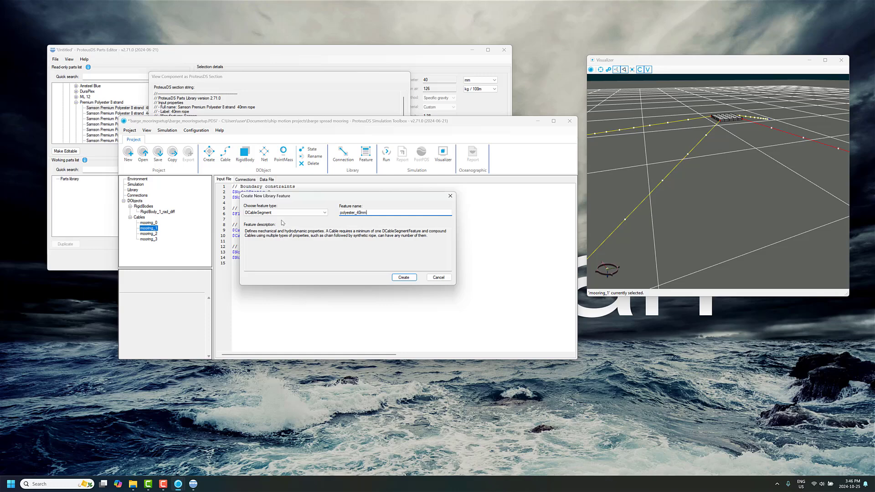
pyautogui.press('Return')
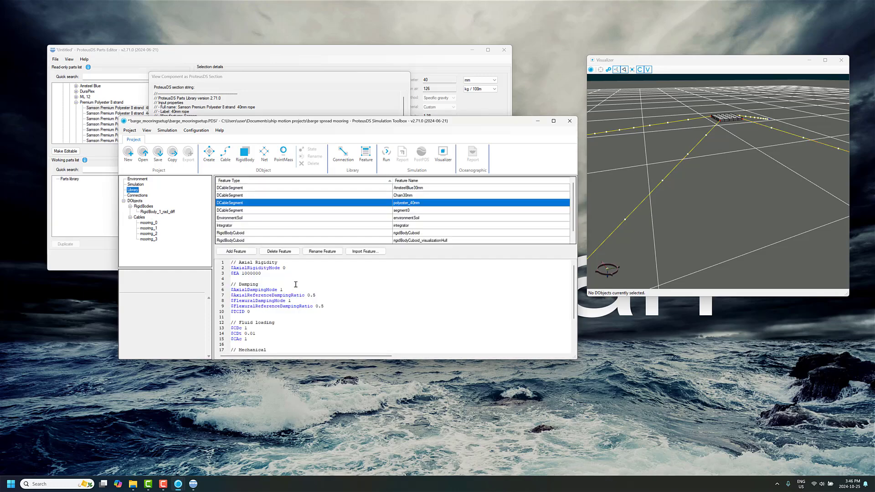
# Replace the default properties of polyester_40mm with the copied 40mm rope section.
pyautogui.hotkey('ctrl', 'a')
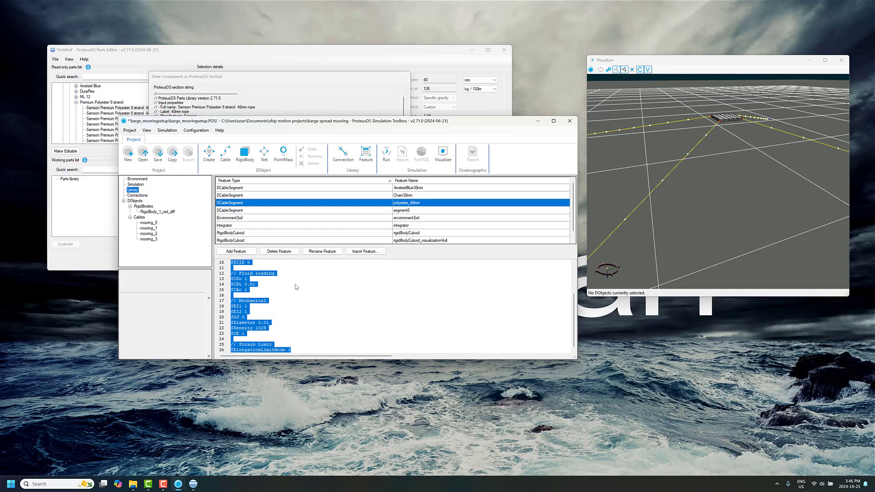
pyautogui.hotkey('ctrl', 'v')
pyautogui.scroll(7, 312, 304)
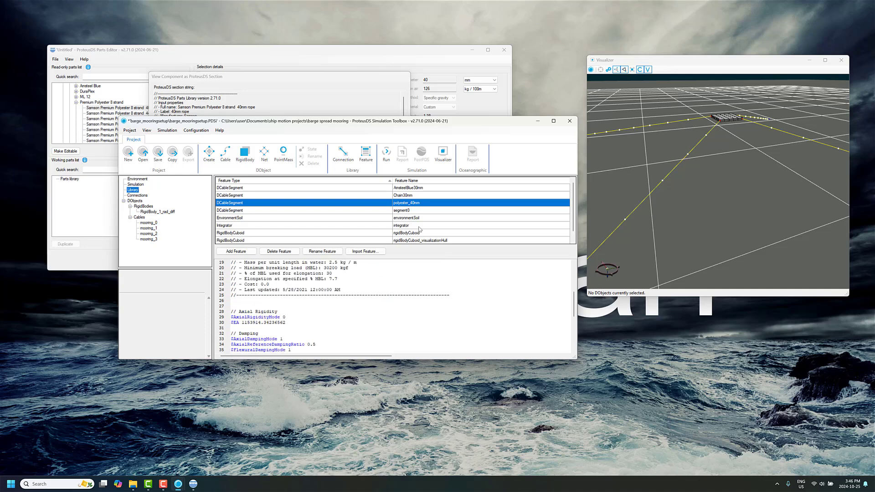
# Start another new library feature of type DCableSegment.
pyautogui.click(236, 251)
pyautogui.click(301, 213)
pyautogui.click(258, 245)
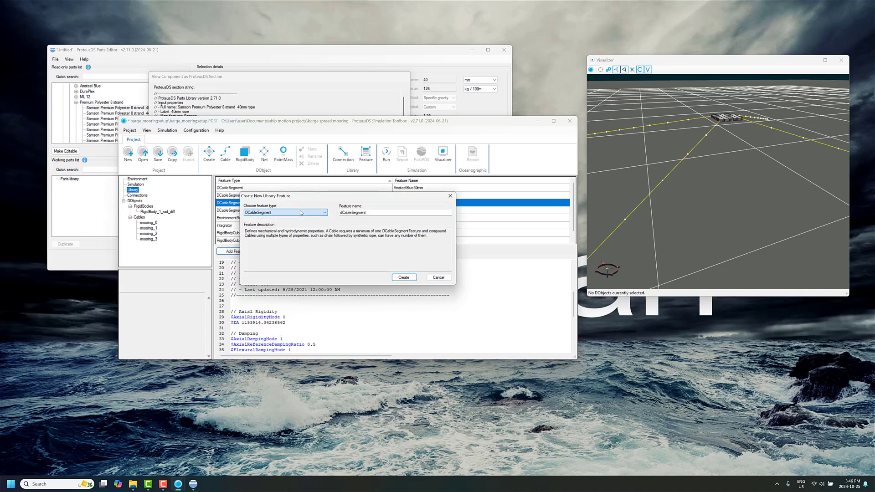
pyautogui.click(359, 213)
# Return to the Parts Editor, close the rope's section text and collapse the Samson rope list.
pyautogui.click(97, 111)
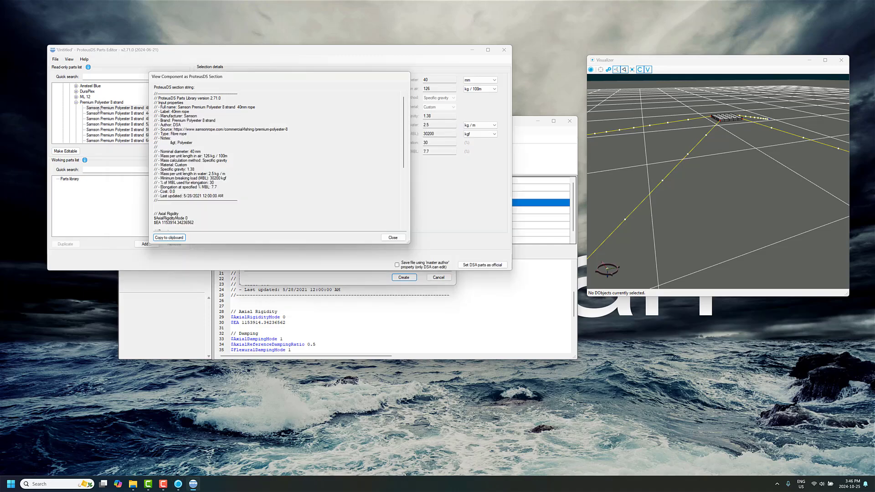
pyautogui.click(393, 238)
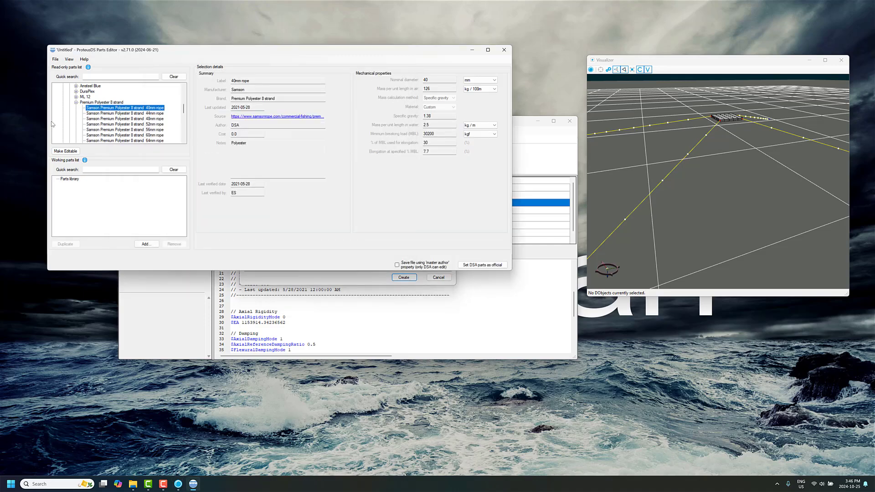
pyautogui.click(76, 103)
pyautogui.scroll(4, 76, 107)
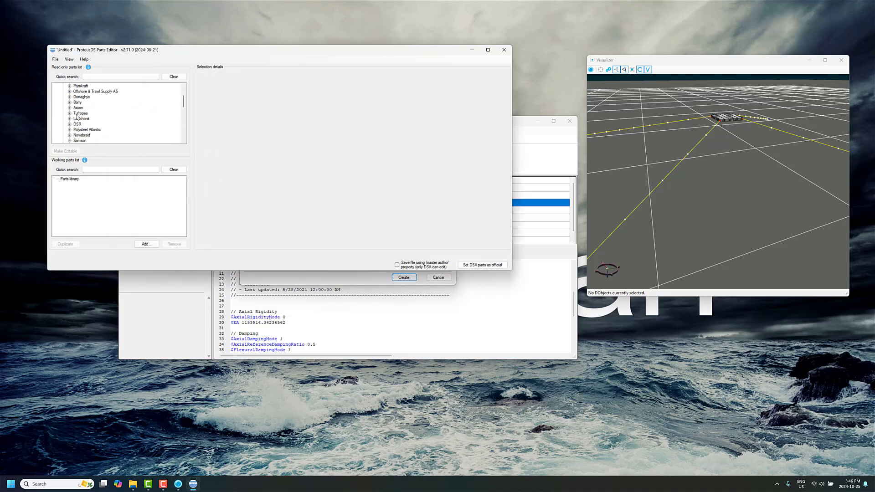
pyautogui.click(76, 140)
# Select the Sotra Grade 2 studless 32mm mooring chain in the read-only parts list.
pyautogui.scroll(-3, 85, 120)
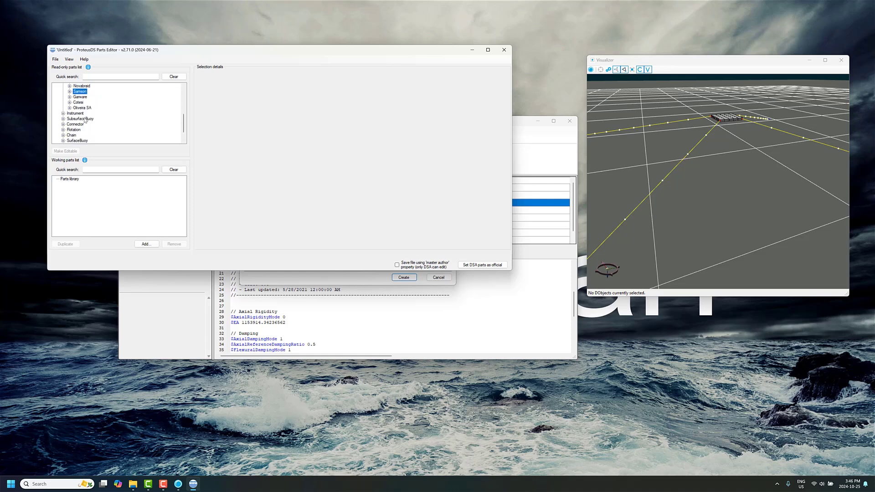
pyautogui.click(63, 135)
pyautogui.click(69, 141)
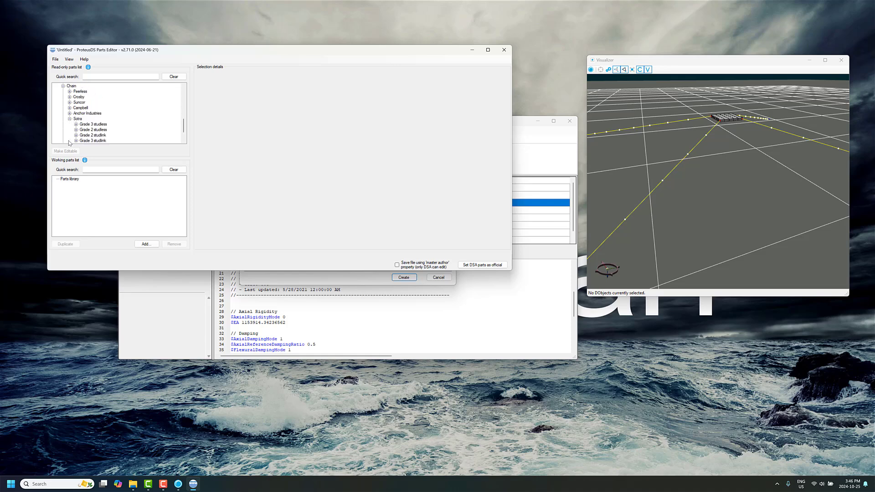
pyautogui.scroll(-2, 94, 128)
pyautogui.click(75, 108)
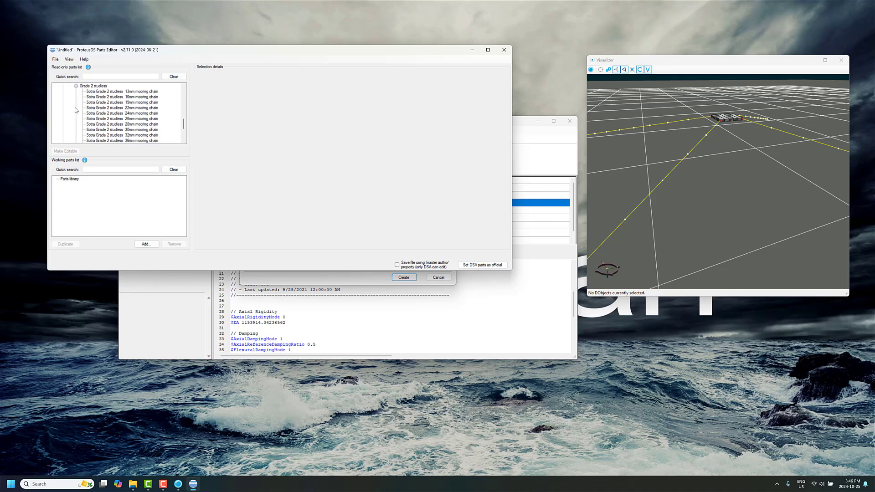
pyautogui.scroll(-2, 130, 114)
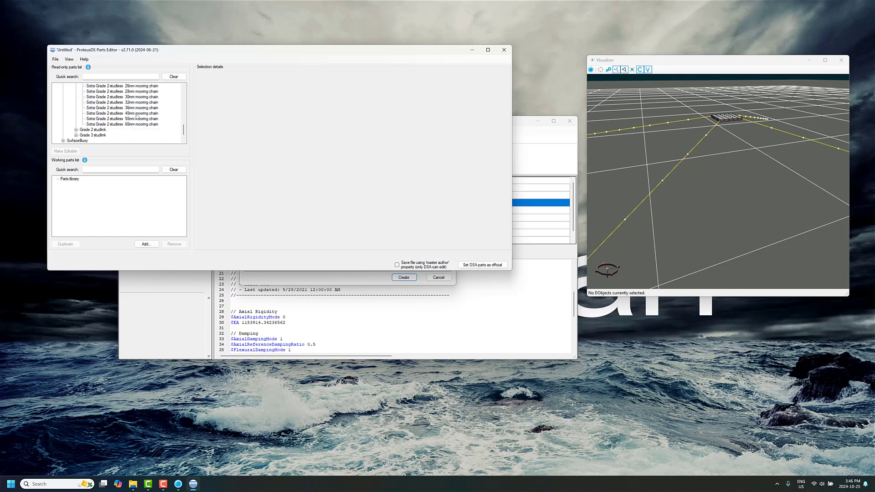
pyautogui.click(138, 103)
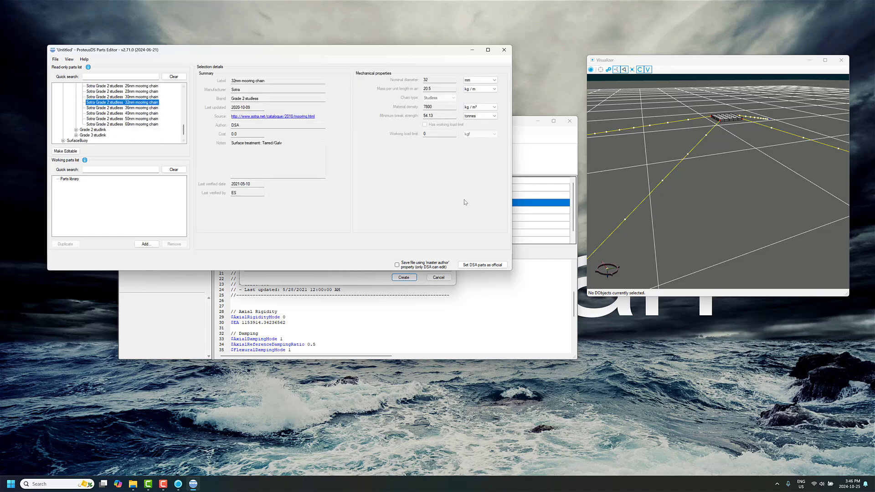
# Copy the ProteusDS section text of the 32mm mooring chain to the clipboard and close the section view.
pyautogui.click(70, 59)
pyautogui.click(96, 68)
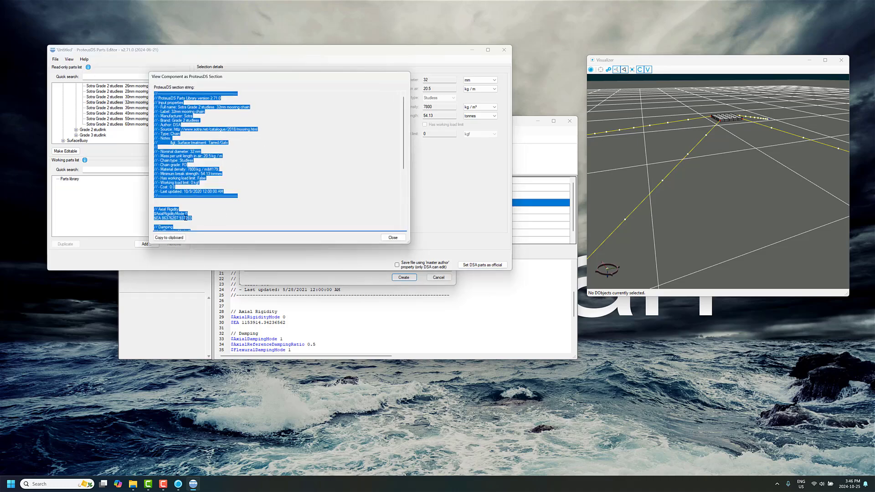
pyautogui.click(169, 238)
pyautogui.click(393, 237)
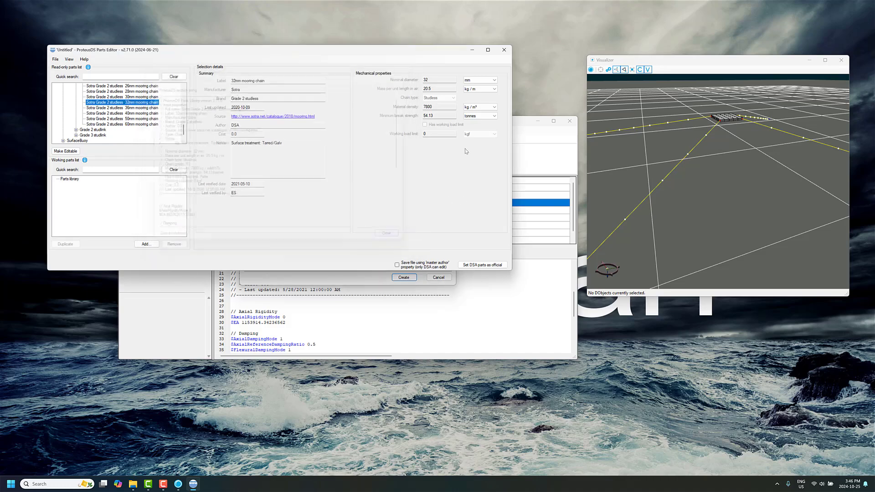
# Return to the new library feature and create the DCableSegment with the name chain_32mm.
pyautogui.click(390, 345)
pyautogui.moveTo(366, 213); pyautogui.dragTo(297, 220)
pyautogui.write('chain_32mm')
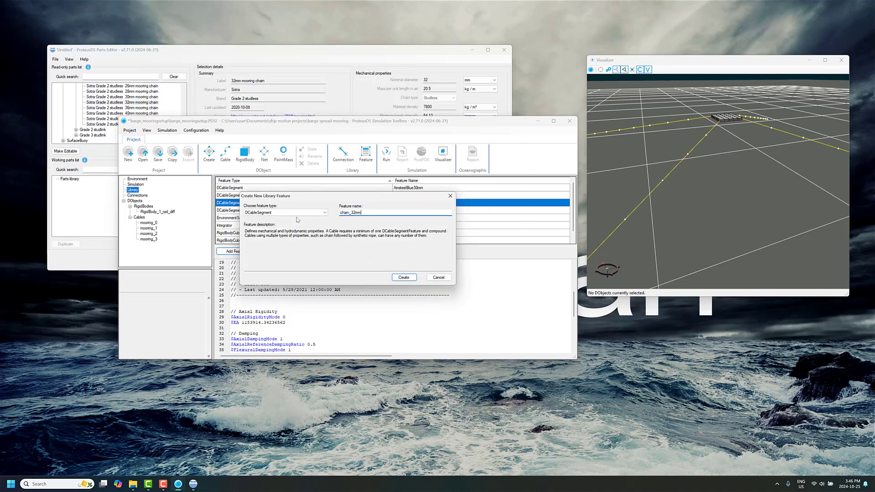
pyautogui.press('Return')
# Replace the default properties of chain_32mm with the copied chain section and save the project.
pyautogui.hotkey('ctrl', 'a')
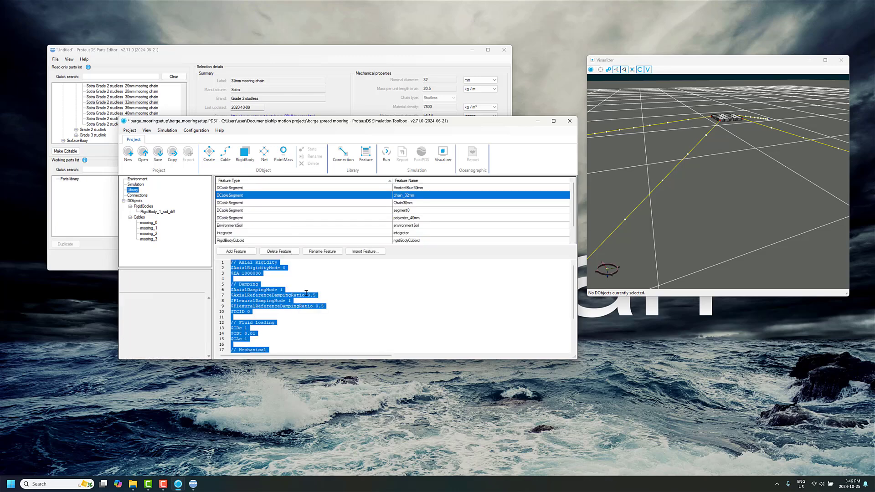
pyautogui.hotkey('ctrl', 'v')
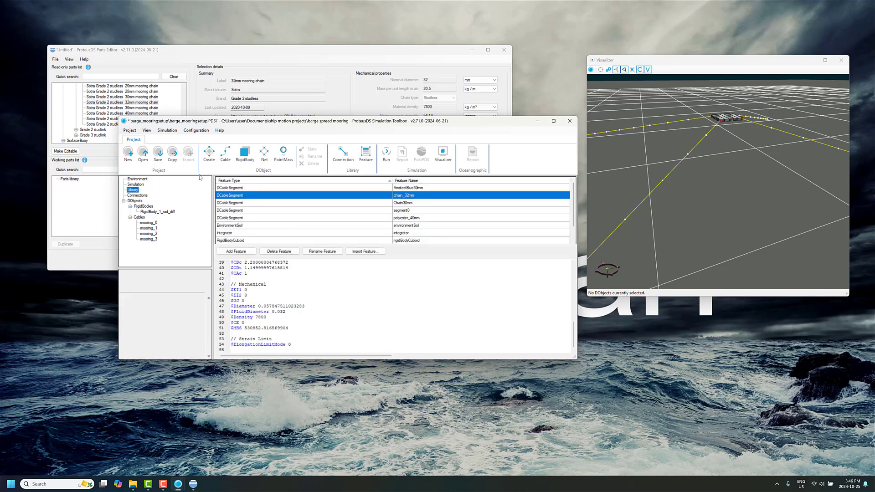
pyautogui.hotkey('ctrl', 's')
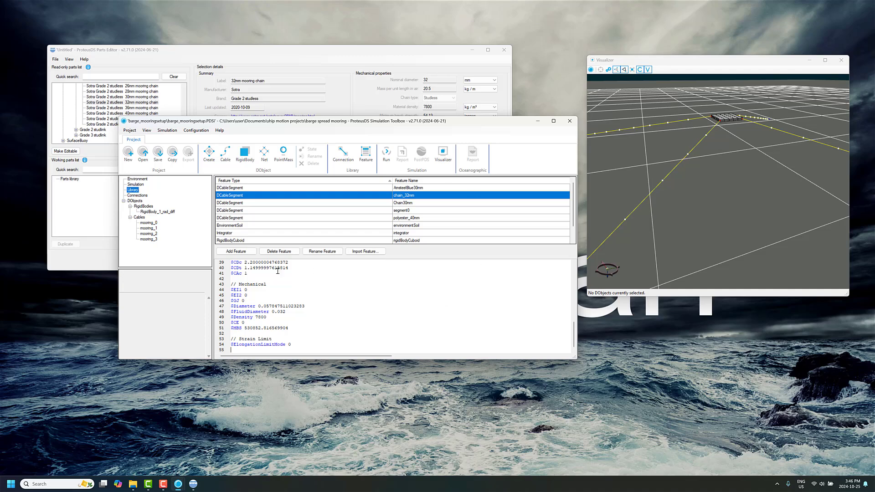
pyautogui.scroll(5, 277, 270)
# Select mooring_0, enlarge the Visualizer to examine its line, and check its catenary state definition without changing it.
pyautogui.click(155, 224)
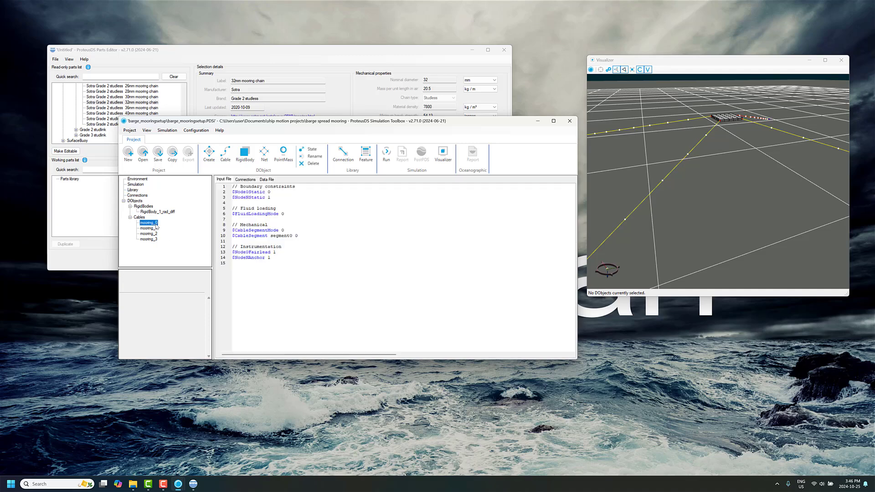
pyautogui.moveTo(769, 189); pyautogui.dragTo(732, 191)
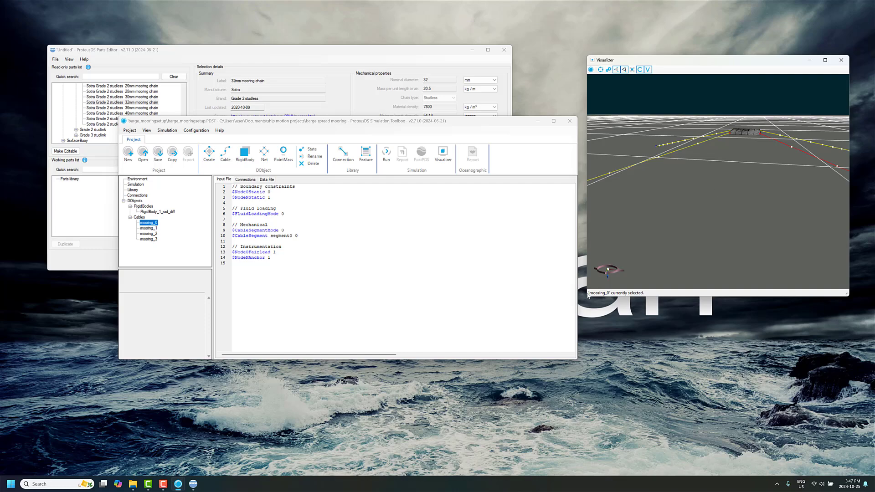
pyautogui.moveTo(588, 297); pyautogui.dragTo(530, 306)
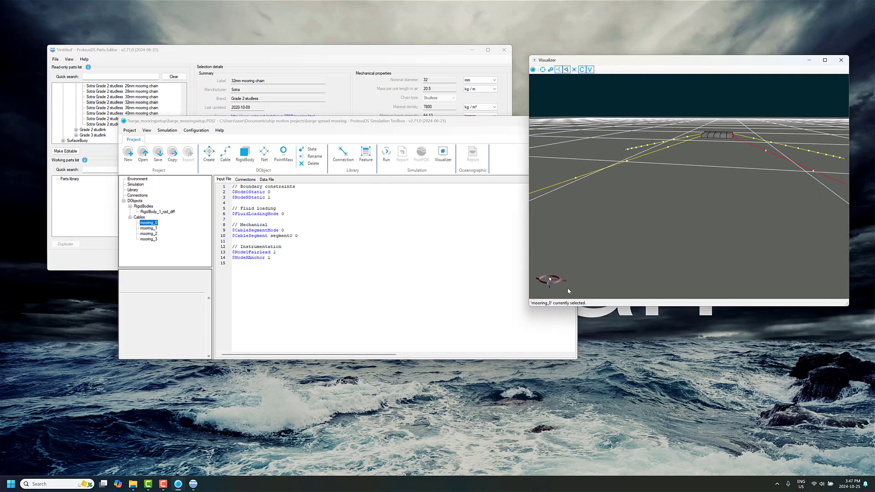
pyautogui.moveTo(737, 197); pyautogui.dragTo(662, 201)
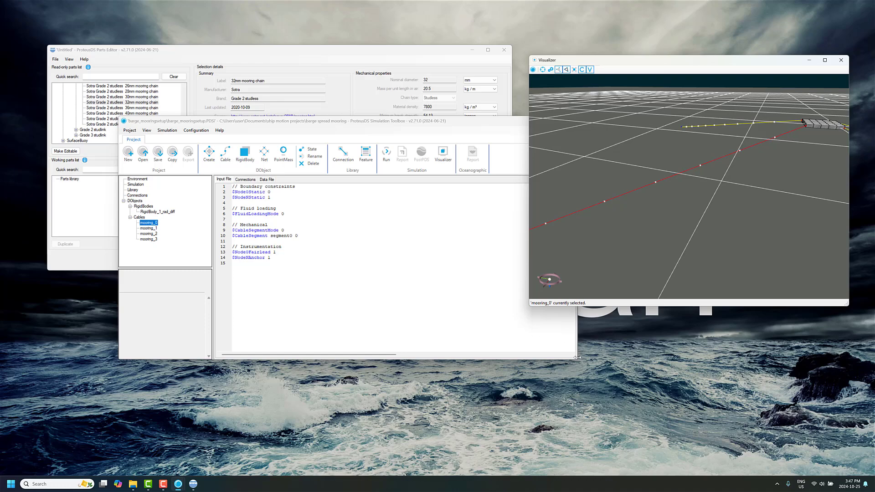
pyautogui.moveTo(576, 359); pyautogui.dragTo(468, 381)
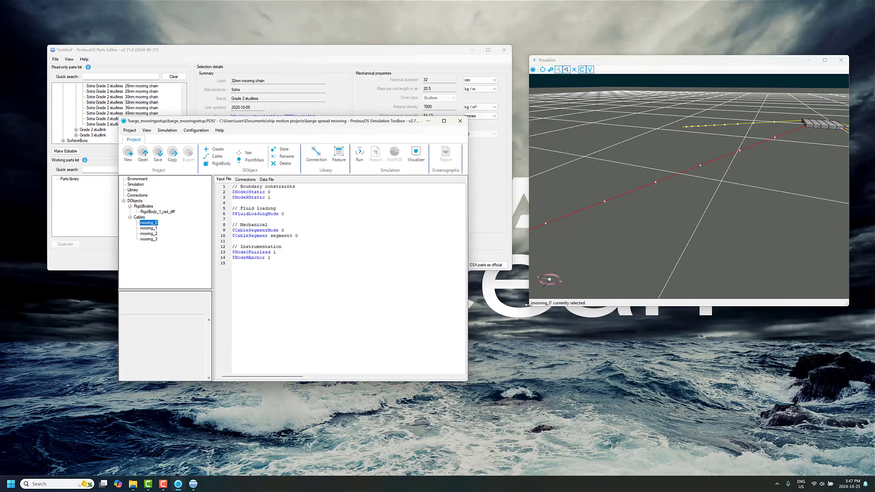
pyautogui.moveTo(528, 304); pyautogui.dragTo(432, 362)
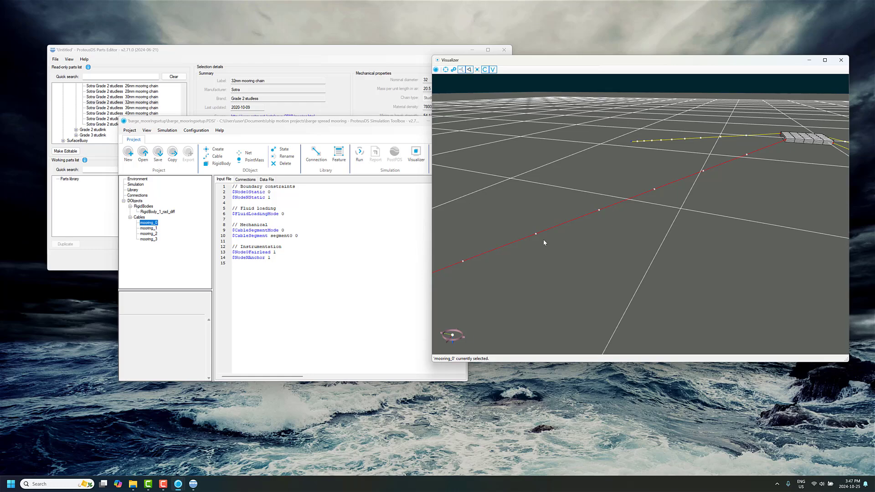
pyautogui.moveTo(543, 242); pyautogui.dragTo(521, 238)
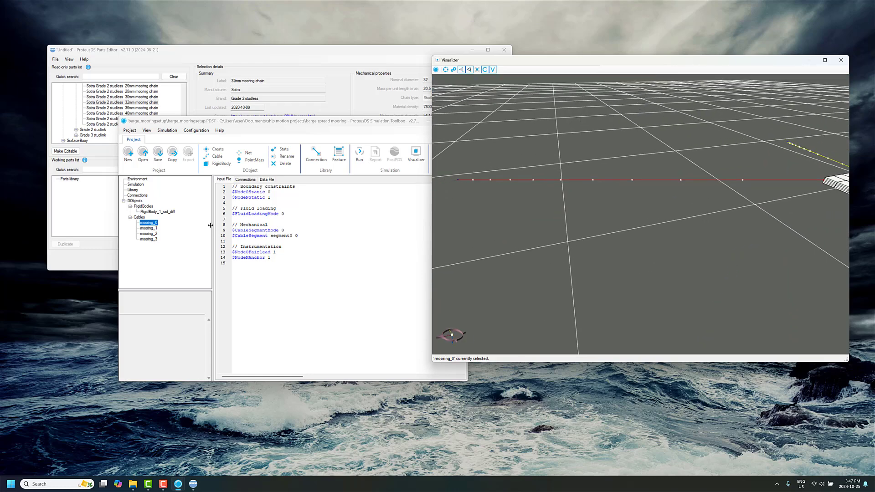
pyautogui.click(280, 150)
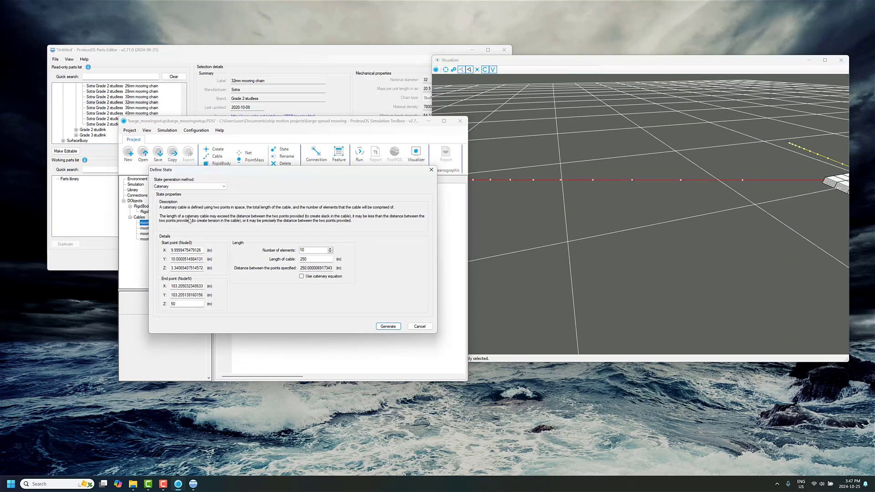
pyautogui.click(422, 327)
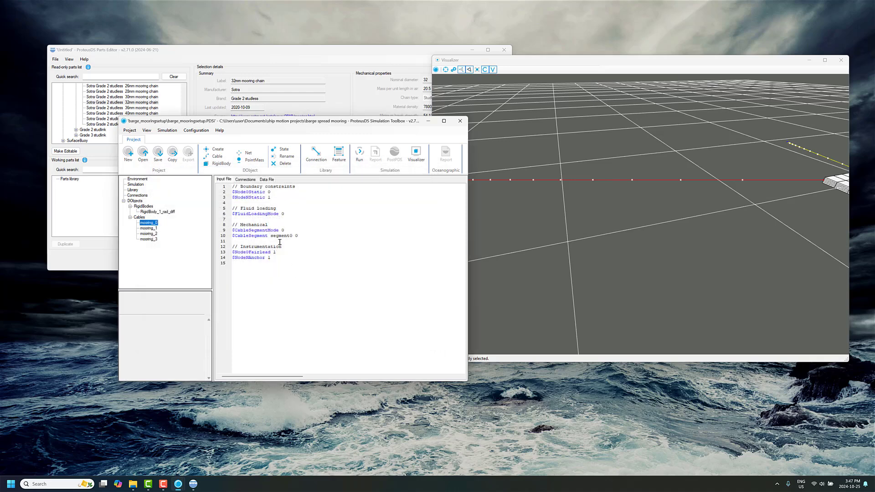
# Set CableSegmentMode to 1 in the input file of mooring_0.
pyautogui.click(309, 236)
pyautogui.press('Up')
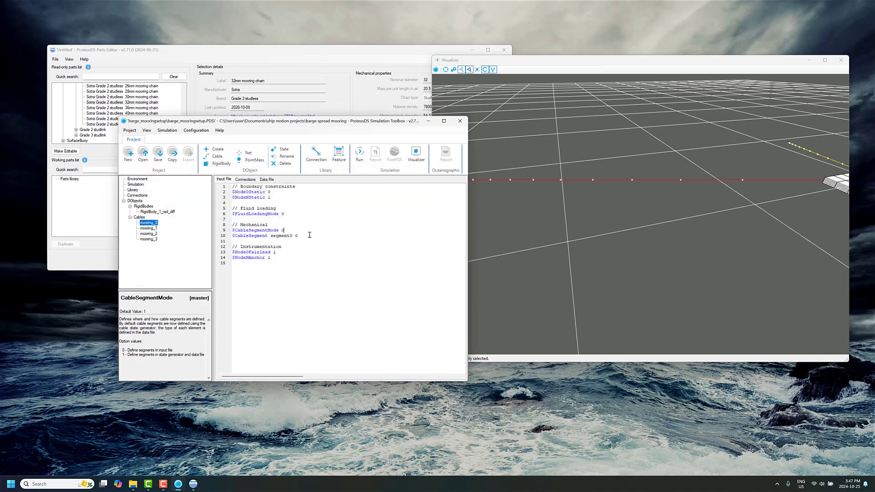
pyautogui.press('BackSpace')
pyautogui.write('1')
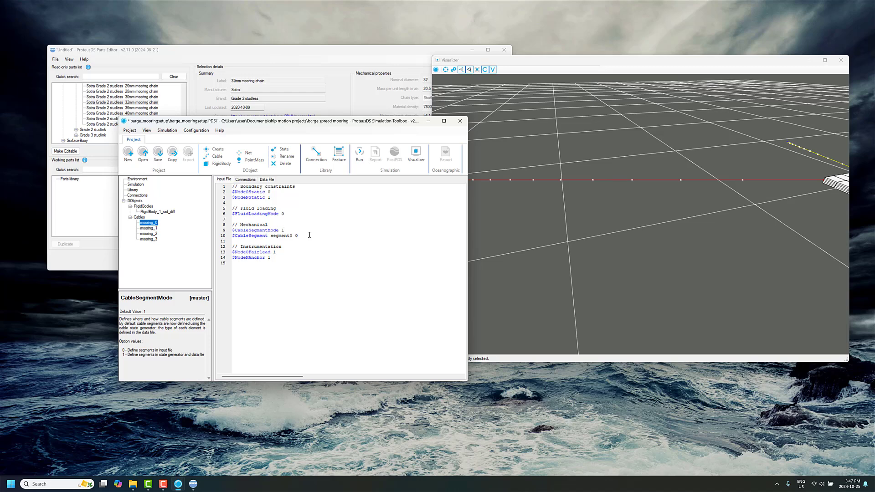
# Resolve the follower properties of CableSegmentMode in mooring_0 and delete the commented-out CableSegment line.
pyautogui.rightClick(285, 235)
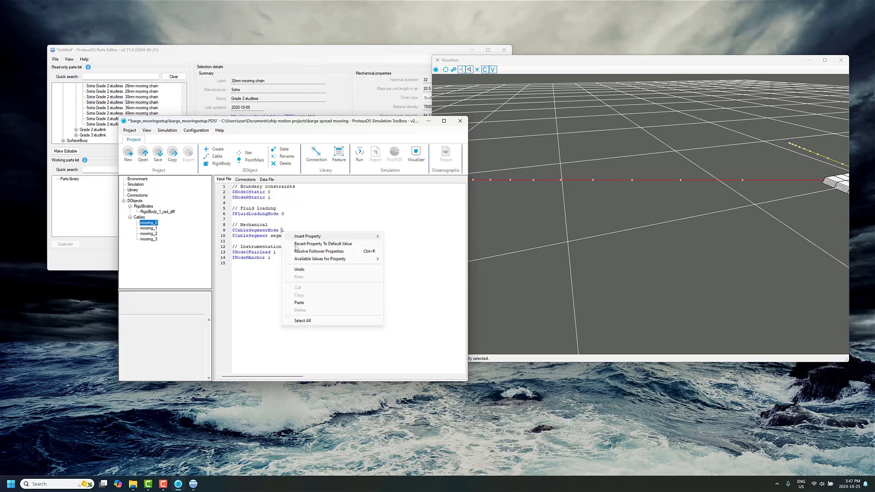
pyautogui.click(305, 252)
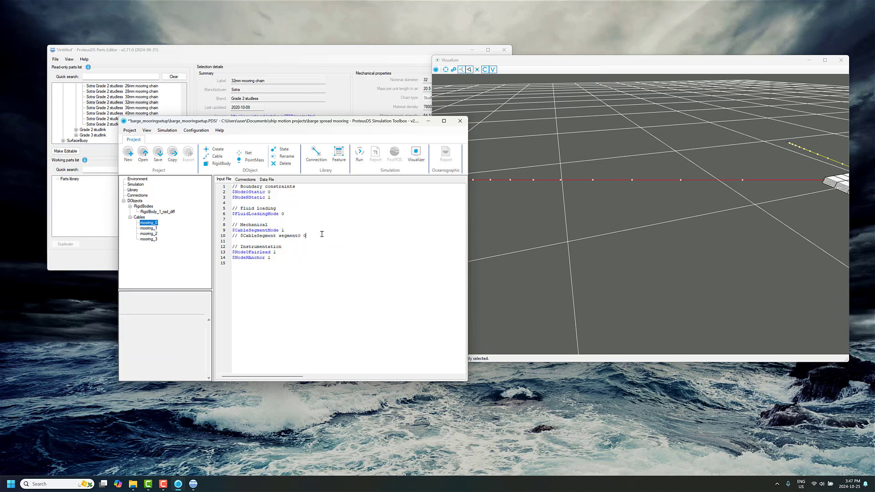
pyautogui.hotkey('shift', 'Home')
pyautogui.press('BackSpace')
pyautogui.press('Left')
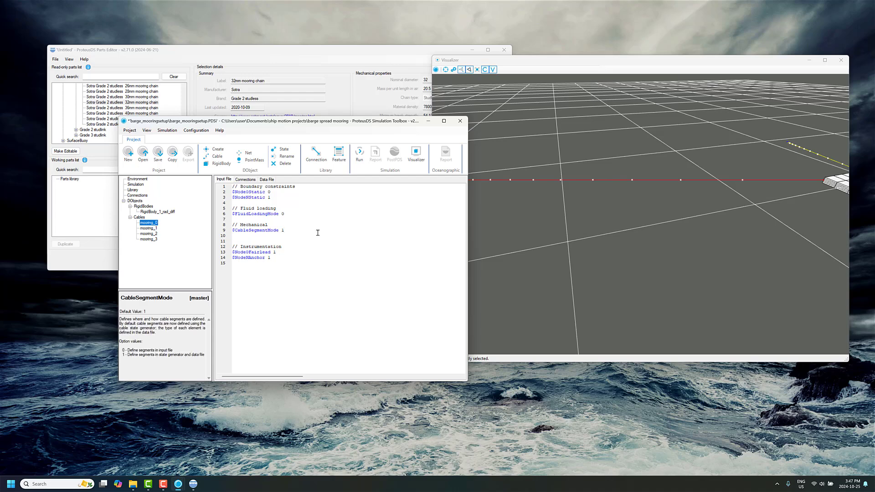
# Copy mooring_0's CableSegmentMode 1 line over the CableSegmentMode and CableSegment lines of mooring_1.
pyautogui.hotkey('shift', 'Home')
pyautogui.hotkey('ctrl', 'c')
pyautogui.click(150, 229)
pyautogui.click(312, 238)
pyautogui.hotkey('shift', 'Up')
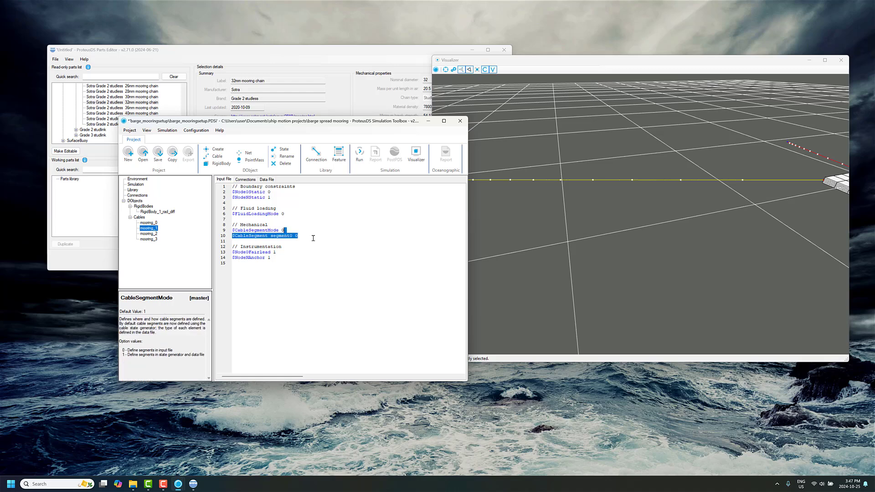
pyautogui.hotkey('shift', 'Home')
pyautogui.hotkey('ctrl', 'v')
# Replace the CableSegmentMode and CableSegment lines of mooring_2 with the copied CableSegmentMode 1 line.
pyautogui.click(155, 235)
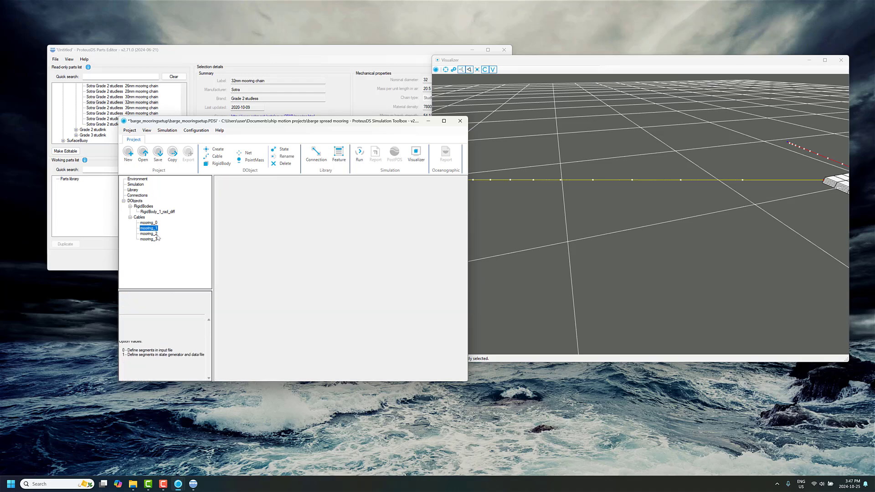
pyautogui.click(304, 237)
pyautogui.hotkey('shift', 'Home')
pyautogui.hotkey('shift', 'Up')
pyautogui.hotkey('ctrl', 'v')
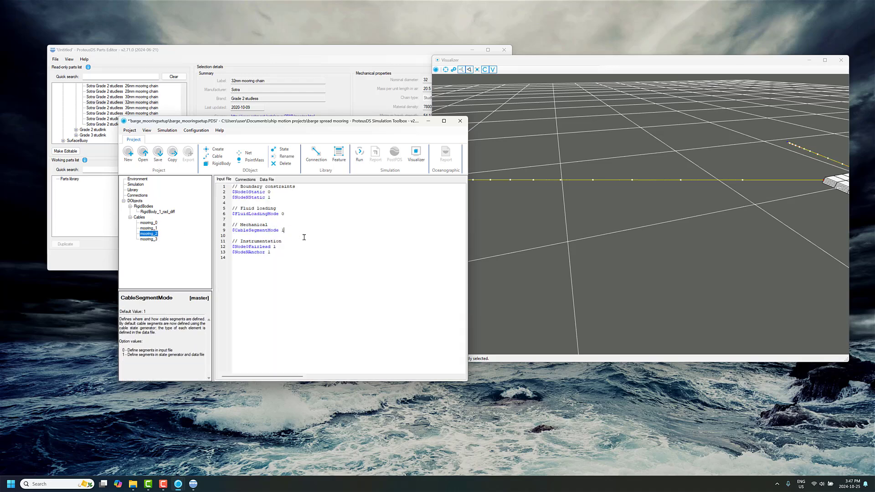
# Replace the CableSegmentMode and CableSegment lines of mooring_3 with the copied CableSegmentMode 1 line.
pyautogui.click(148, 240)
pyautogui.click(319, 235)
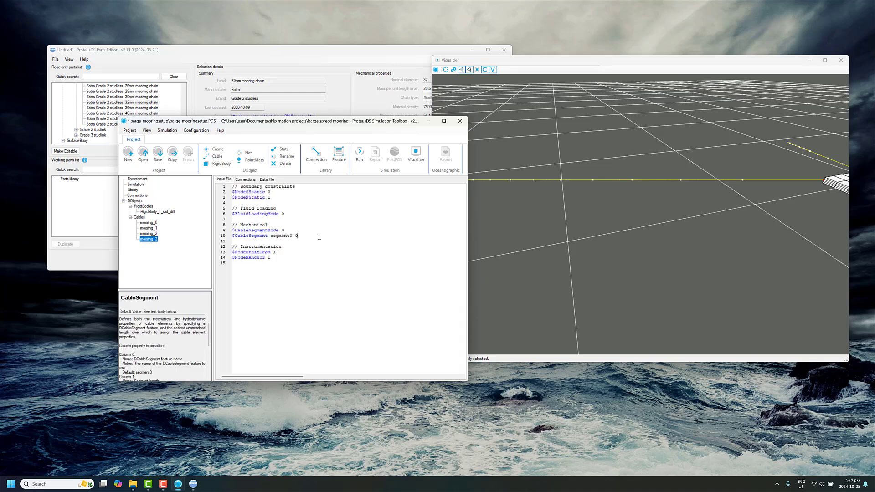
pyautogui.hotkey('shift', 'Home')
pyautogui.hotkey('shift', 'Up')
pyautogui.hotkey('ctrl', 'v')
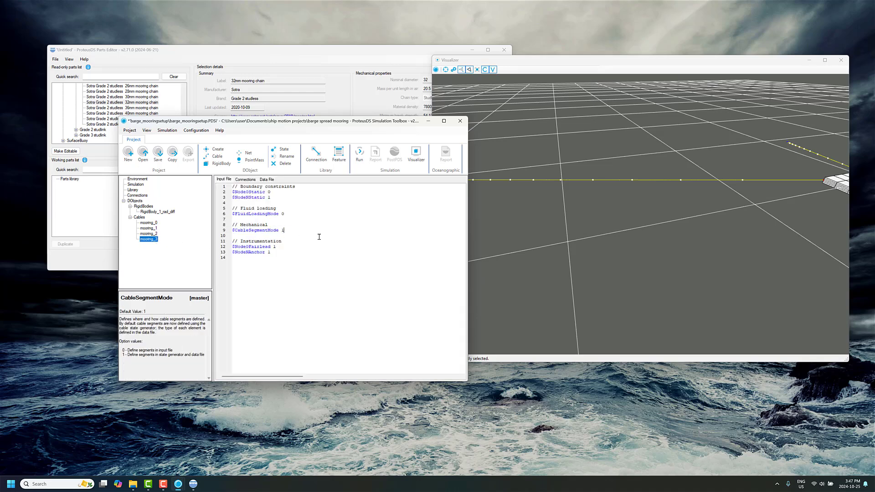
# Open the cable state definition of mooring_0, accepting the default segments for all elements.
pyautogui.click(149, 223)
pyautogui.click(288, 152)
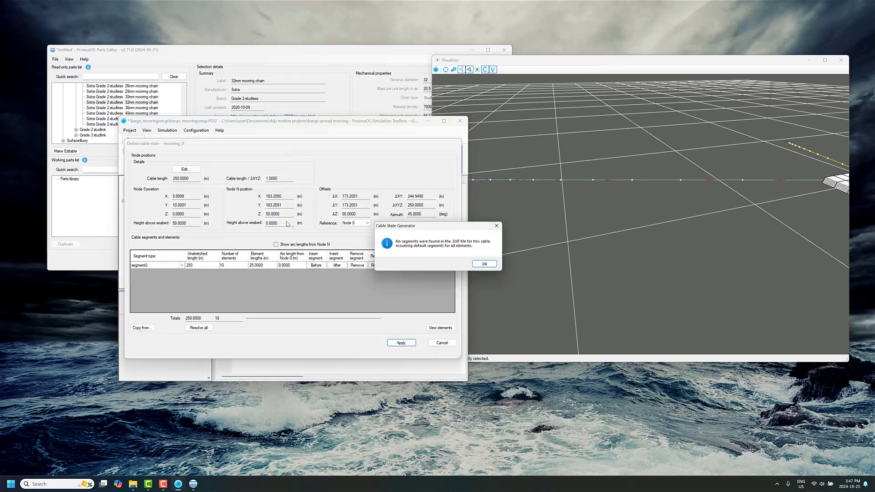
pyautogui.click(478, 264)
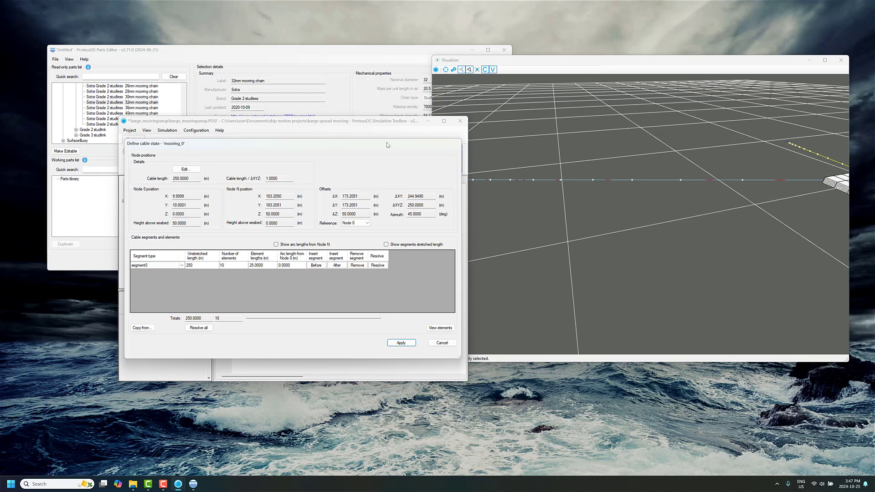
pyautogui.moveTo(387, 145); pyautogui.dragTo(353, 142)
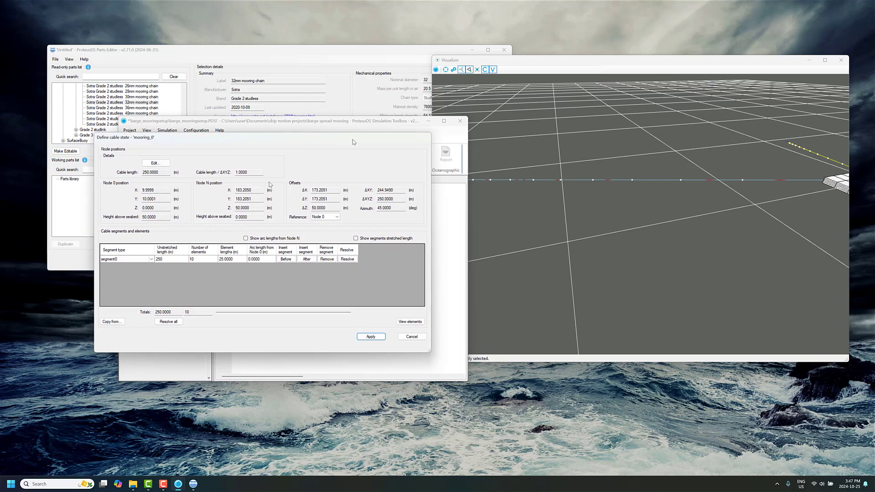
# Set mooring_0's cable length / ΔXYZ ratio to 1.0025 with nodes ejected from the seabed, declining the cable length adjustment.
pyautogui.click(244, 169)
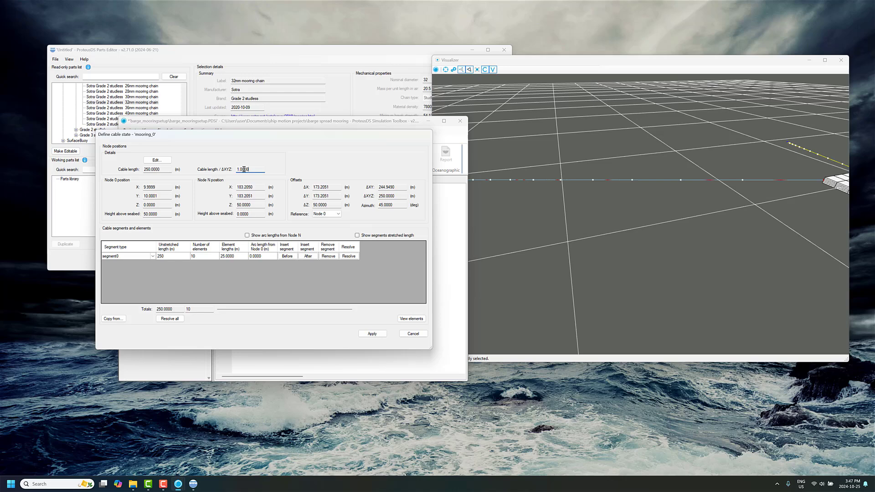
pyautogui.click(167, 162)
pyautogui.click(463, 272)
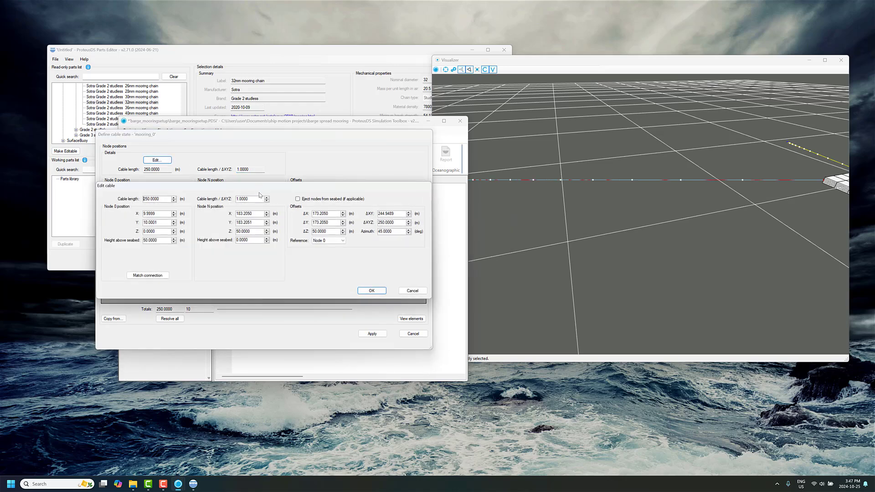
pyautogui.moveTo(243, 199); pyautogui.dragTo(265, 203)
pyautogui.click(253, 214)
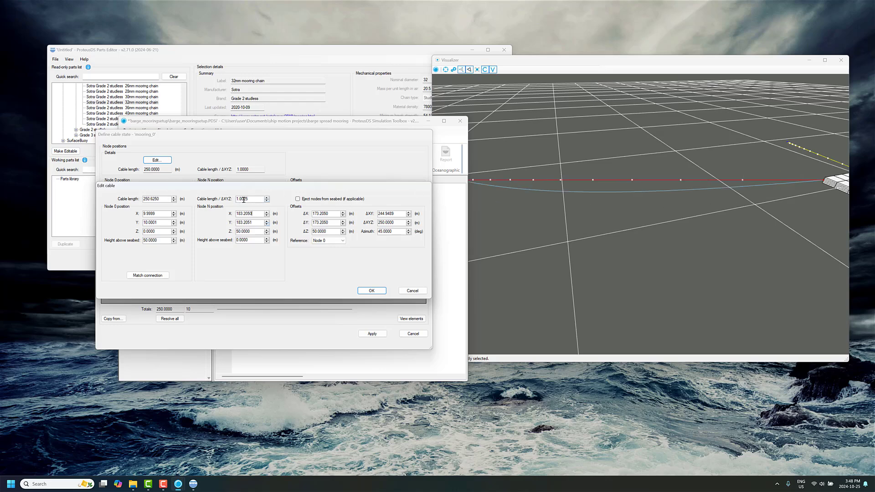
pyautogui.moveTo(243, 200); pyautogui.dragTo(256, 200)
pyautogui.moveTo(254, 200)
pyautogui.mouseDown()
pyautogui.moveTo(236, 199)
pyautogui.moveTo(255, 200)
pyautogui.mouseUp()
pyautogui.click(371, 291)
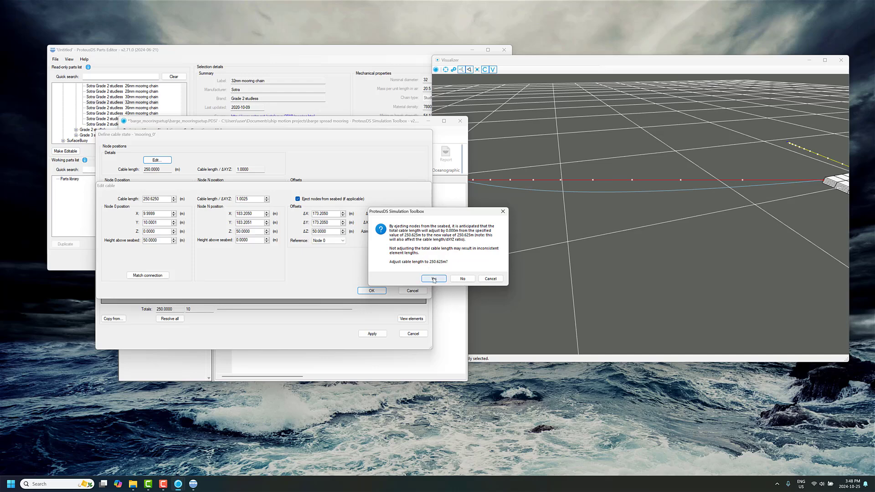
pyautogui.click(462, 279)
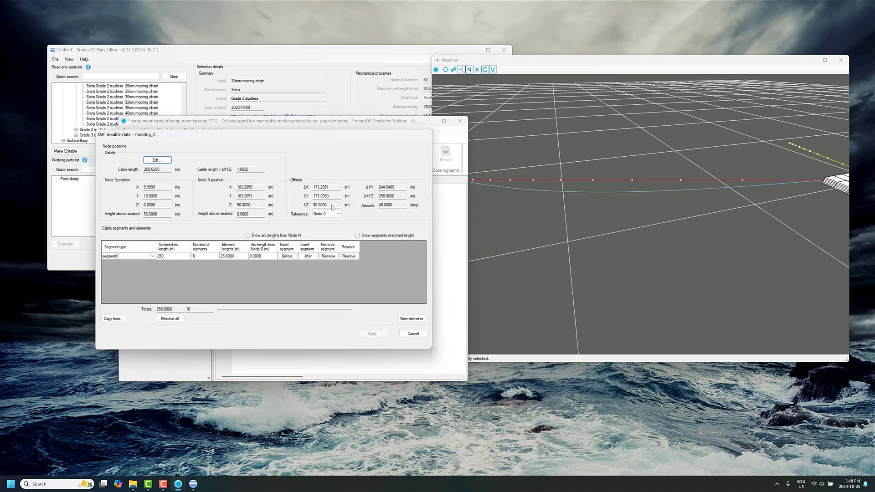
# Change the segment type of mooring_0's first cable segment to polyester_40mm.
pyautogui.click(144, 258)
pyautogui.click(116, 291)
pyautogui.click(131, 258)
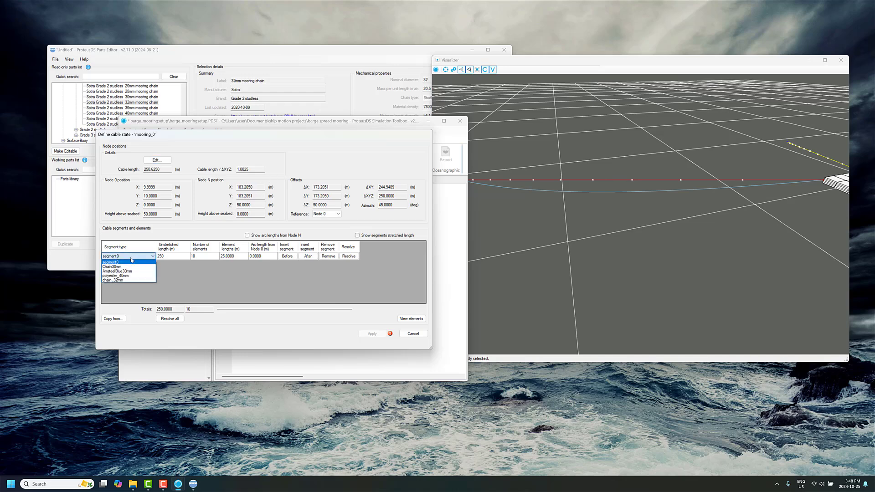
pyautogui.click(143, 277)
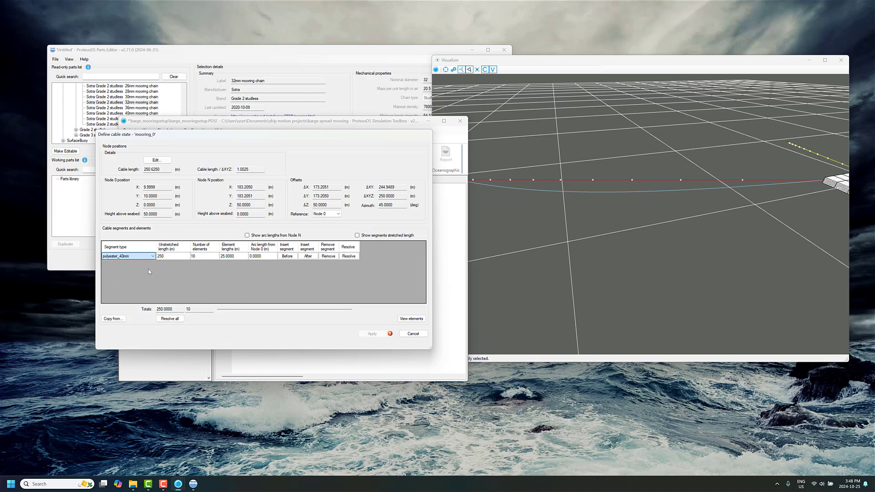
# Add a chain_32mm segment after mooring_0's polyester segment, set its unstretched length to 150 m and specify its number of elements.
pyautogui.click(309, 256)
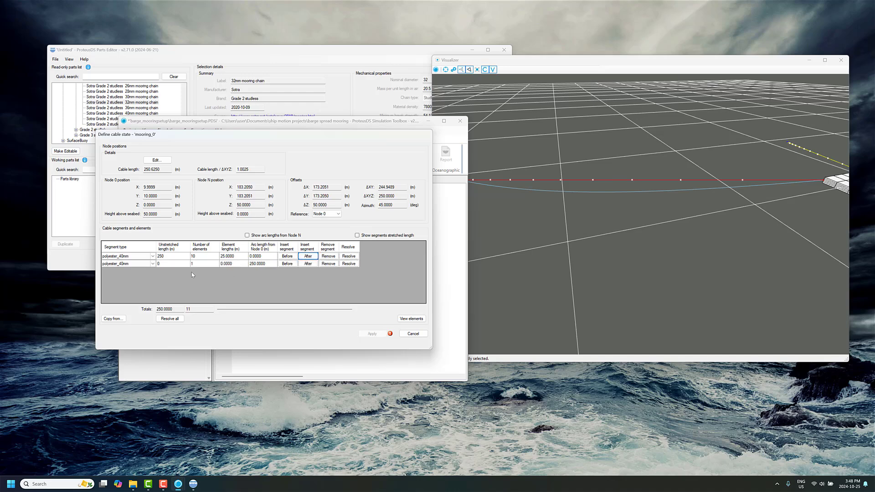
pyautogui.click(130, 264)
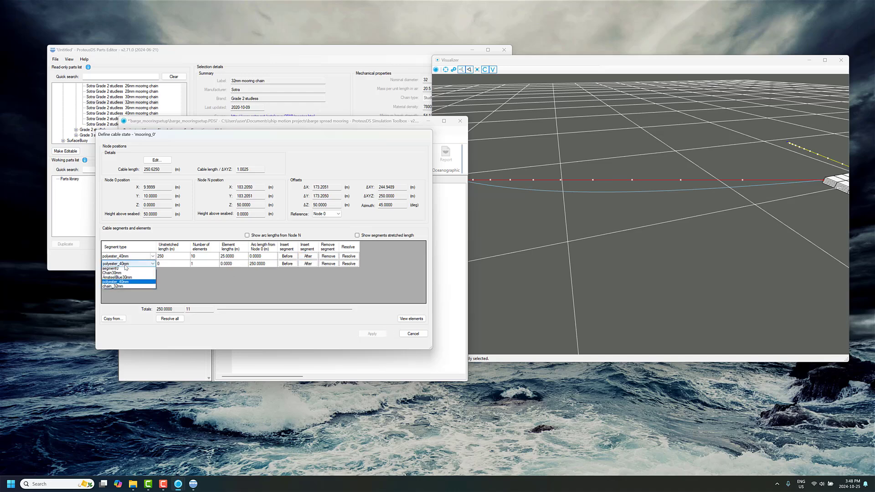
pyautogui.click(134, 288)
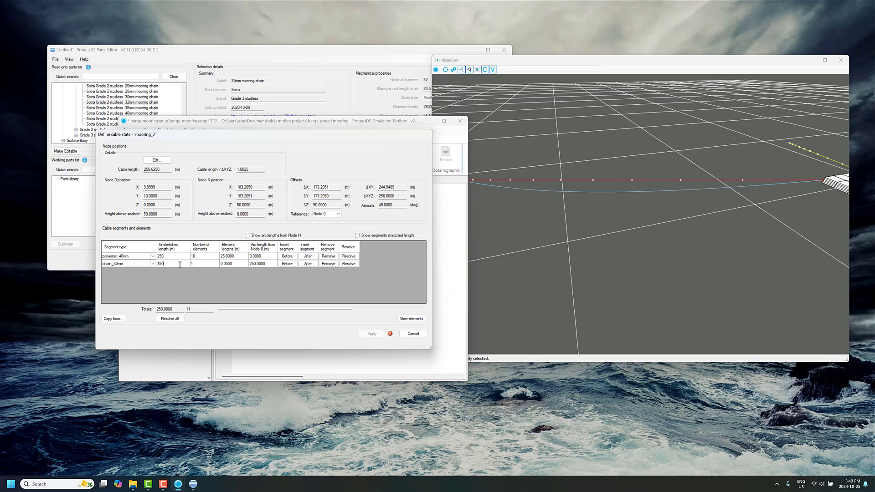
pyautogui.click(203, 266)
pyautogui.click(232, 256)
pyautogui.click(234, 263)
pyautogui.click(201, 266)
pyautogui.click(237, 264)
# Resolve the polyester segment's unstretched length against the total cable length and apply mooring_0's cable state.
pyautogui.click(166, 257)
pyautogui.click(352, 259)
pyautogui.click(372, 334)
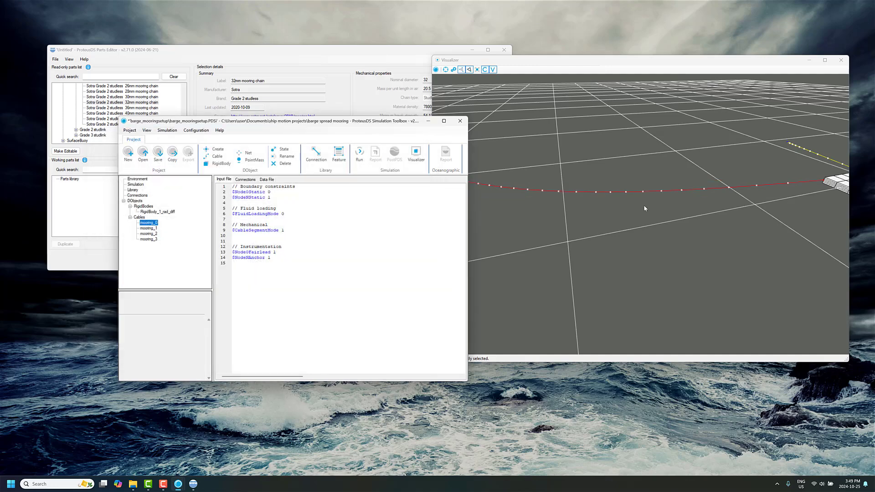
# Examine the shape of mooring_0 from several angles in the visualizer.
pyautogui.moveTo(645, 208); pyautogui.dragTo(697, 199)
pyautogui.moveTo(626, 245); pyautogui.dragTo(728, 167)
pyautogui.moveTo(638, 206); pyautogui.dragTo(517, 231)
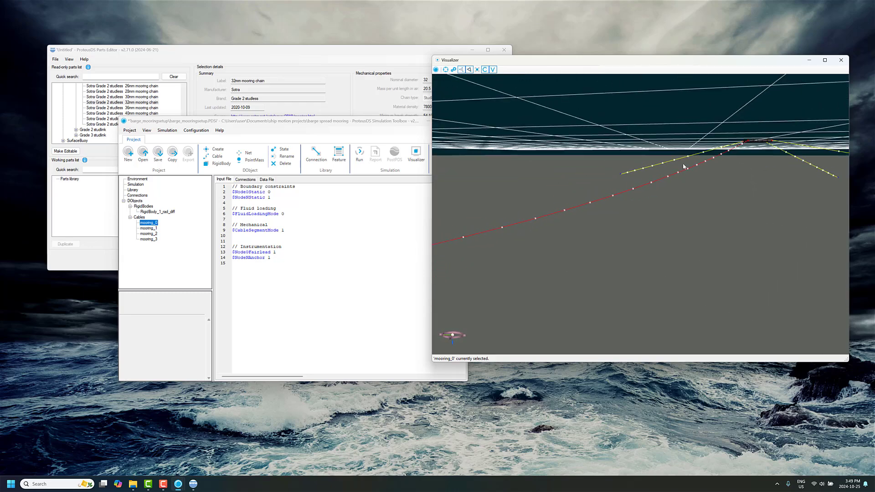
pyautogui.moveTo(657, 222); pyautogui.dragTo(512, 181)
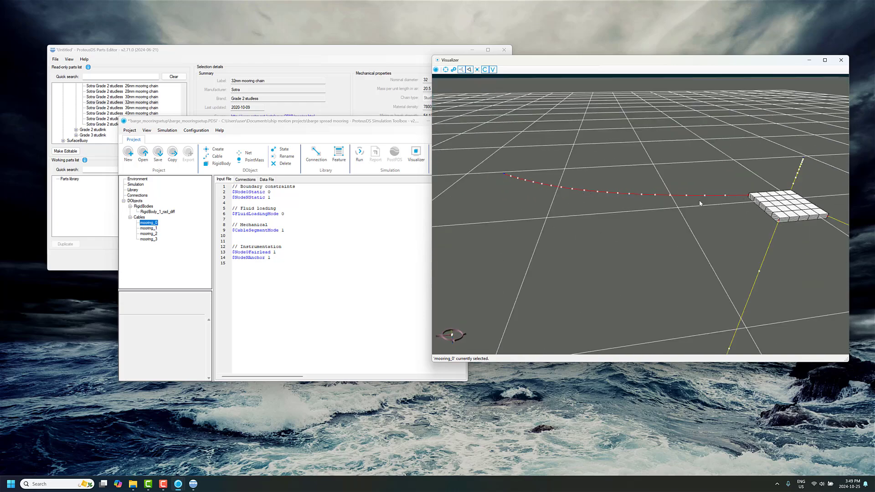
pyautogui.moveTo(670, 206); pyautogui.dragTo(702, 201)
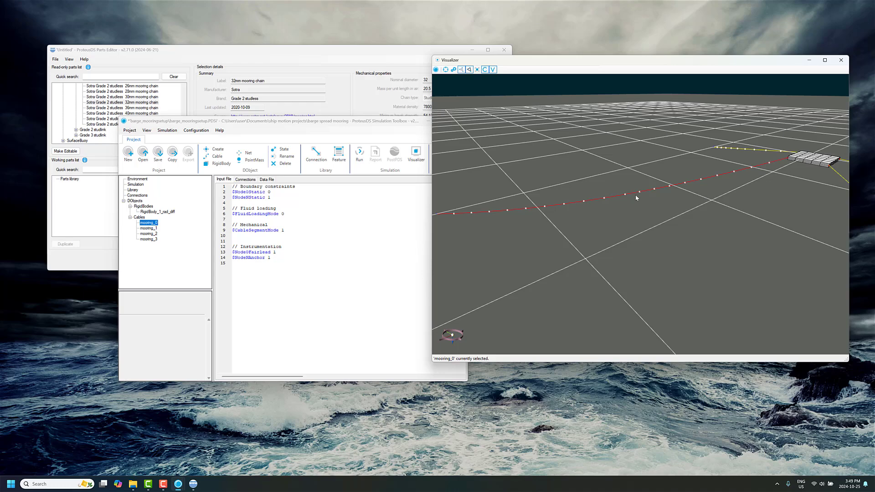
pyautogui.moveTo(624, 199); pyautogui.dragTo(661, 190)
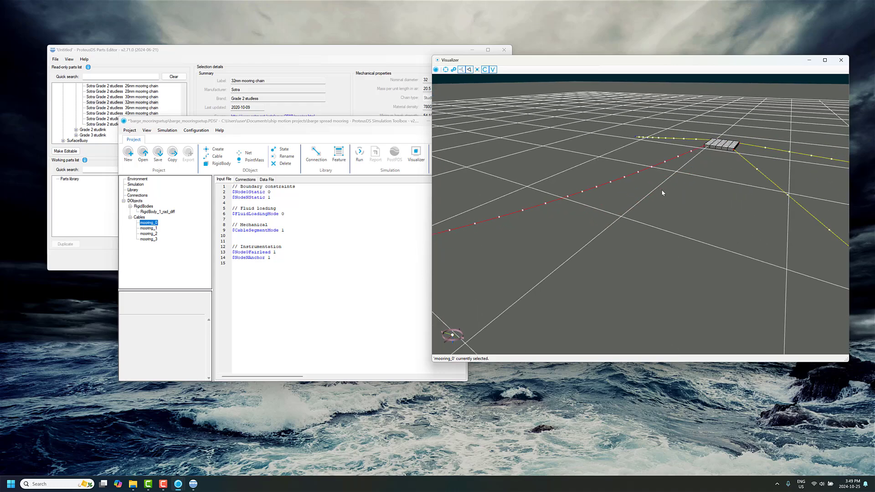
# Change mooring_1 to catenary geometry with a cable length / ΔXYZ ratio of 1.0025 and nodes ejected from the seabed, declining the cable length adjustment.
pyautogui.click(148, 228)
pyautogui.click(279, 150)
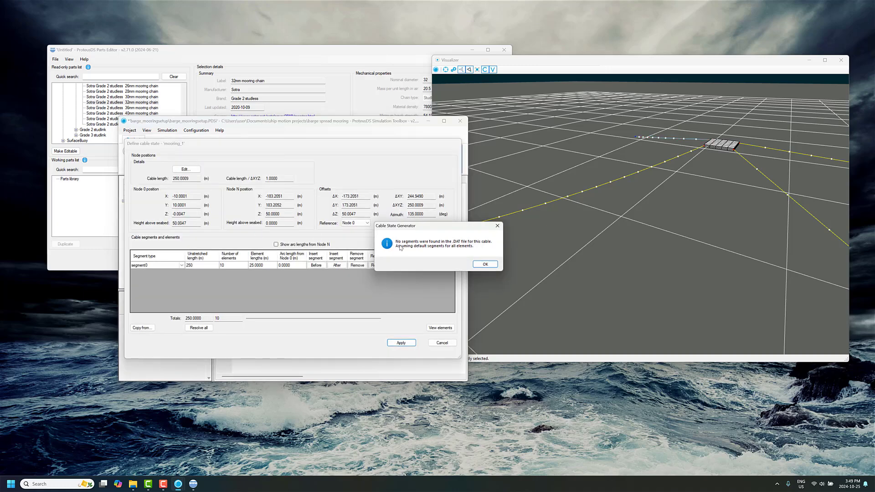
pyautogui.click(482, 264)
pyautogui.click(187, 170)
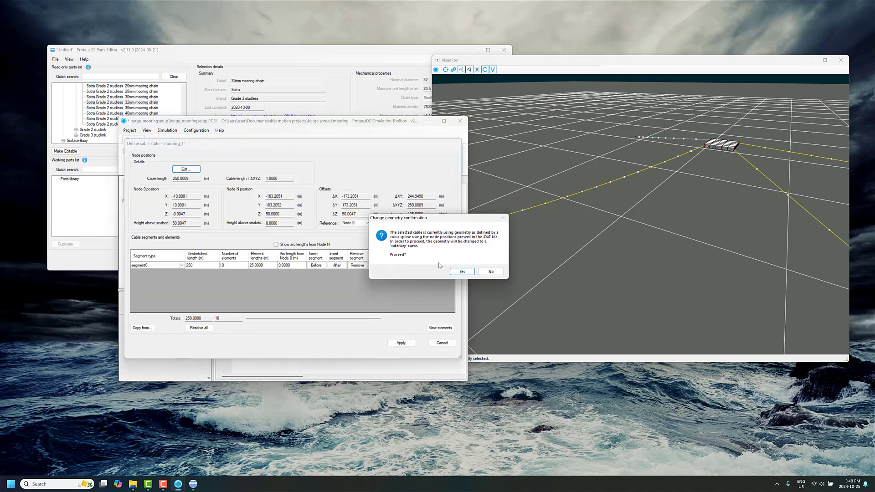
pyautogui.click(469, 271)
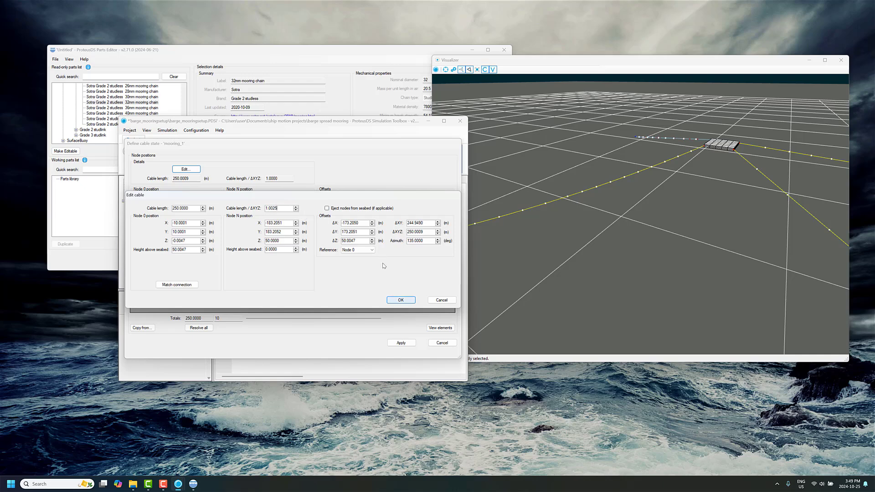
pyautogui.click(354, 210)
pyautogui.click(401, 300)
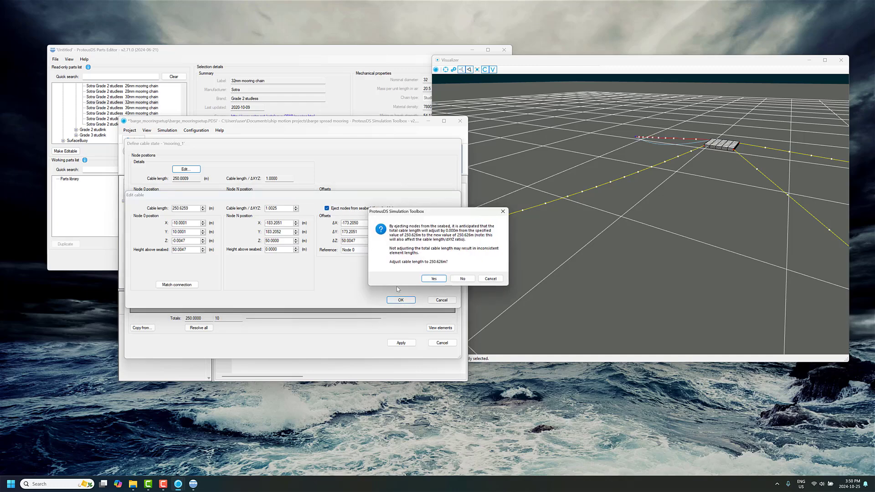
pyautogui.click(462, 278)
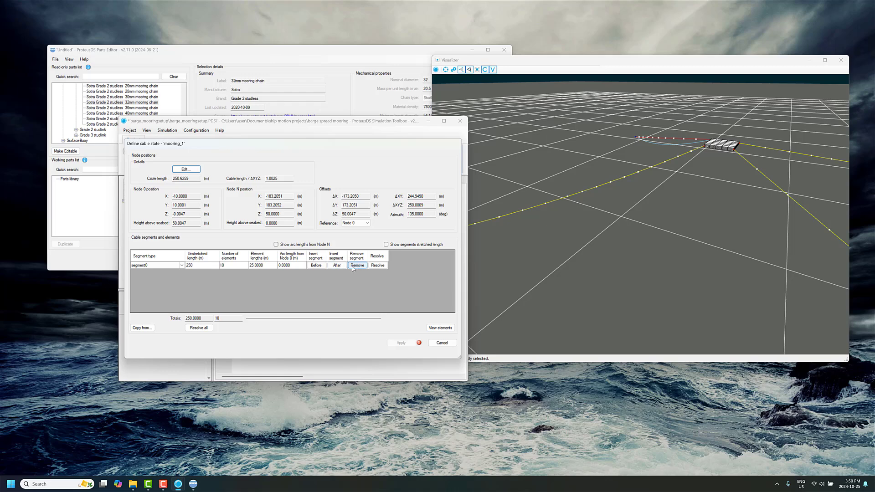
# Add a chain_32mm segment after mooring_1's first segment, with an unstretched length of 150 m and 10 elements.
pyautogui.click(337, 265)
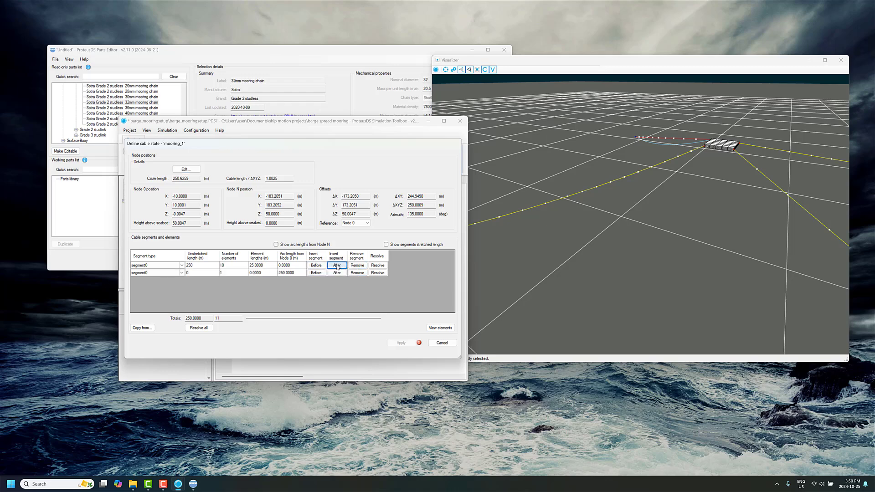
pyautogui.click(178, 272)
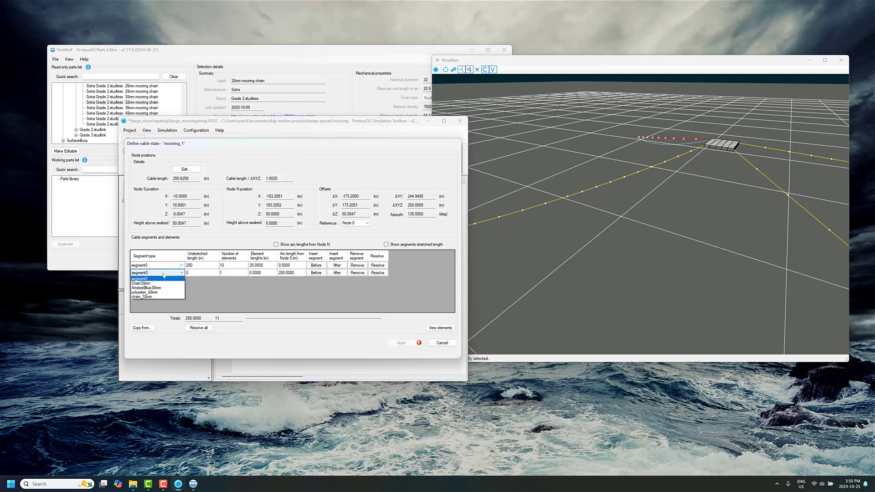
pyautogui.click(163, 297)
pyautogui.click(205, 273)
pyautogui.write('150')
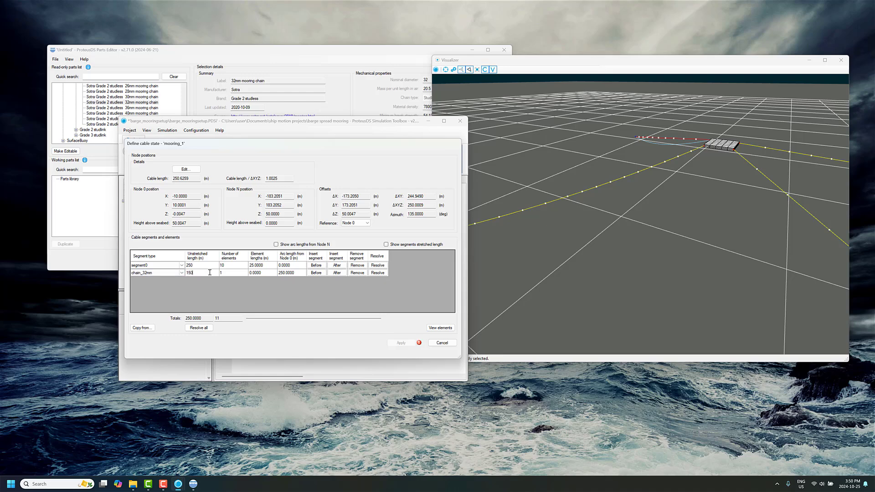
pyautogui.click(232, 273)
pyautogui.write('0')
# Resolve the unstretched length of mooring_1's first segment, set its type to polyester_40mm and apply the cable state.
pyautogui.click(377, 265)
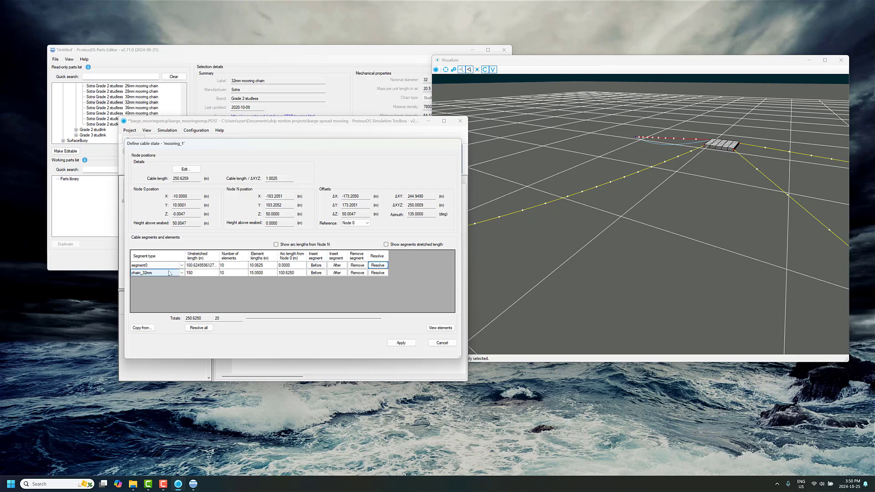
pyautogui.click(169, 267)
pyautogui.click(169, 267)
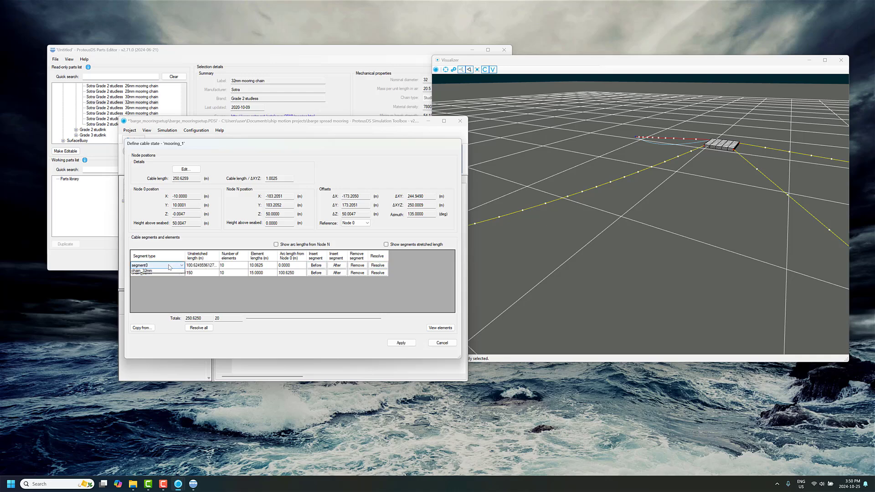
pyautogui.click(166, 286)
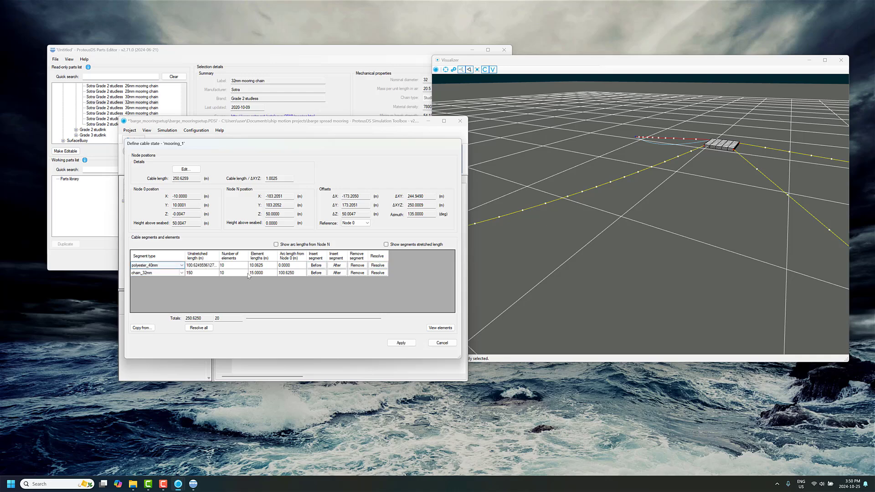
pyautogui.click(402, 342)
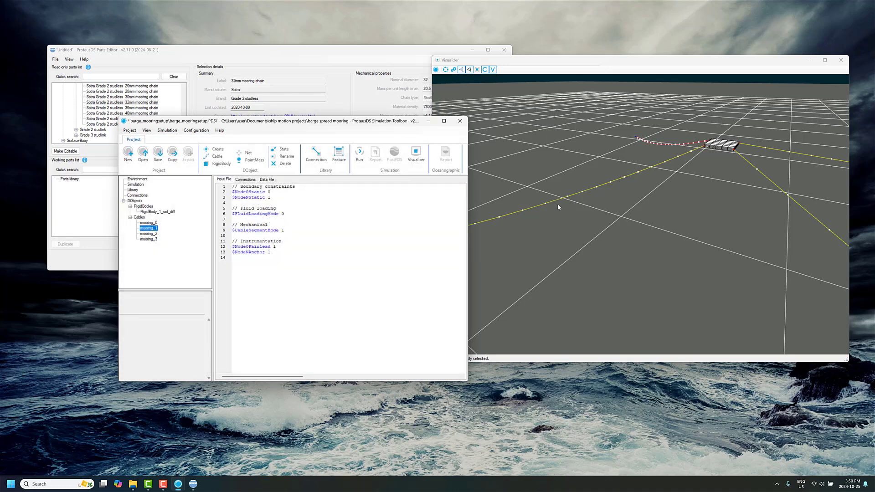
# Change mooring_2 to catenary geometry with a cable length / ΔXYZ ratio of 1.0025 and nodes ejected from the seabed, declining the cable length adjustment.
pyautogui.moveTo(763, 223); pyautogui.dragTo(715, 228)
pyautogui.click(149, 234)
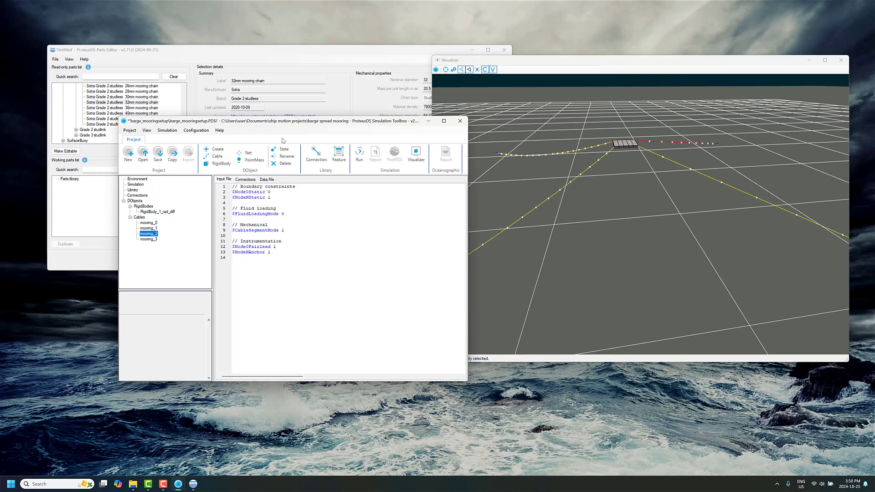
pyautogui.click(282, 150)
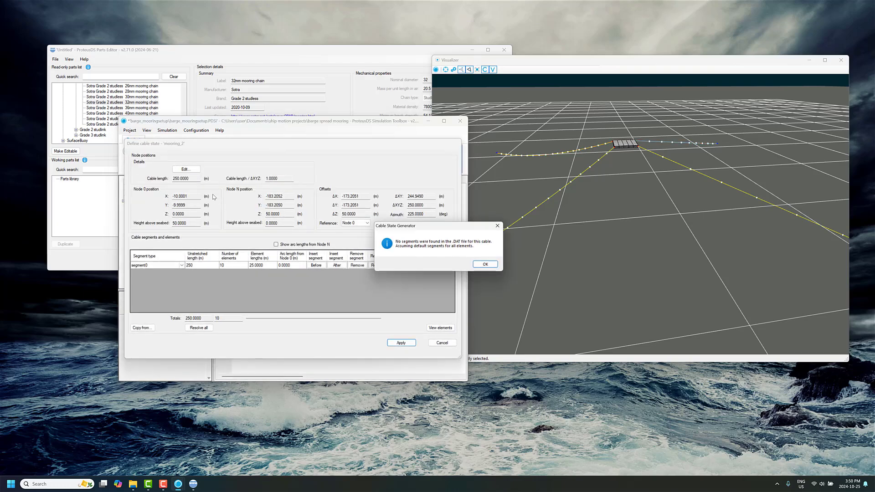
pyautogui.click(485, 264)
pyautogui.click(186, 169)
pyautogui.click(462, 271)
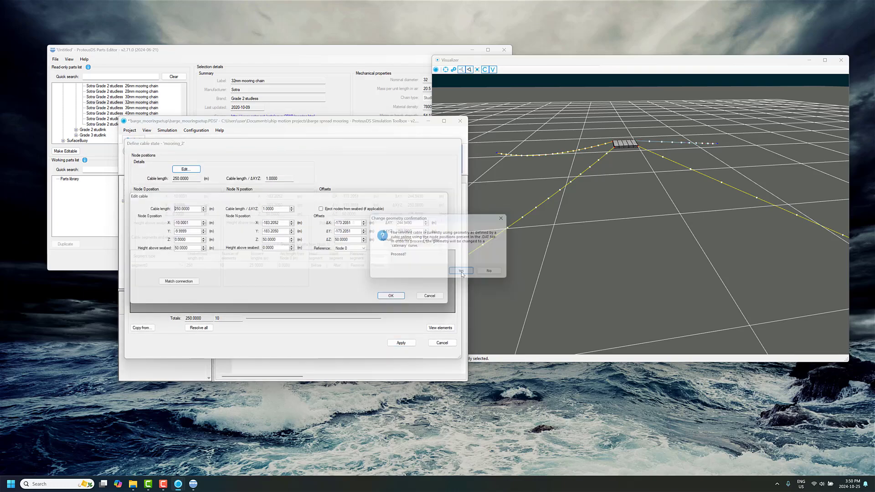
pyautogui.moveTo(273, 209); pyautogui.dragTo(286, 210)
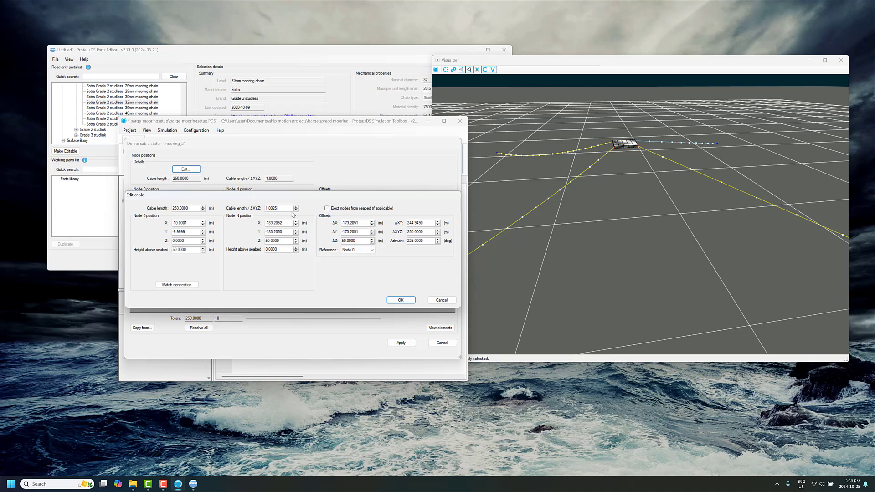
pyautogui.write('25')
pyautogui.click(327, 208)
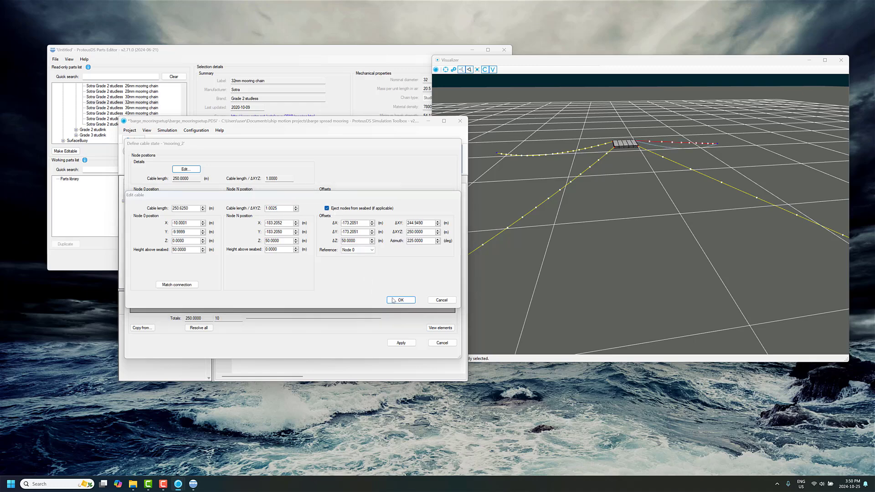
pyautogui.click(400, 300)
pyautogui.click(462, 281)
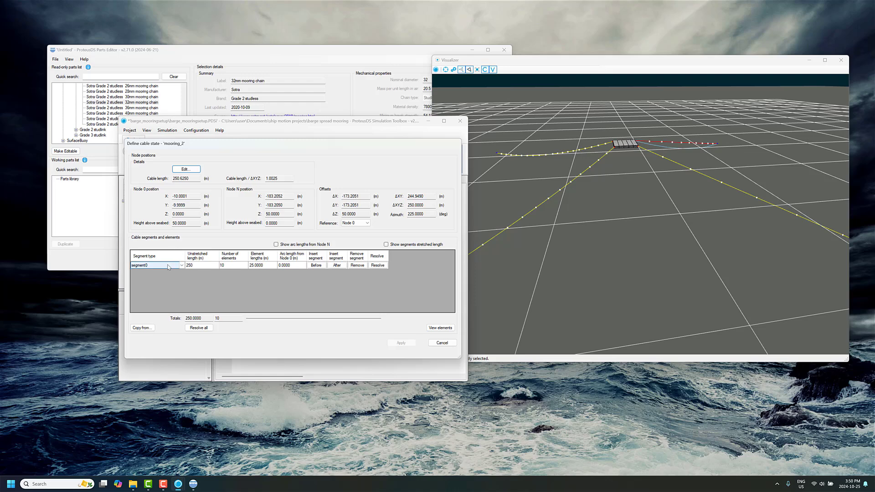
# Add a chain_32mm segment after mooring_2's first segment, with an unstretched length of 150 m and 10 elements.
pyautogui.click(342, 267)
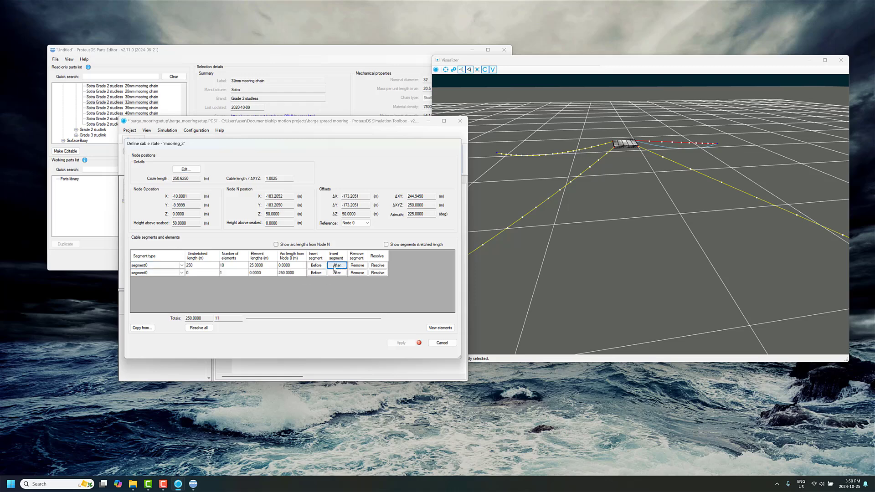
pyautogui.click(181, 273)
pyautogui.click(172, 283)
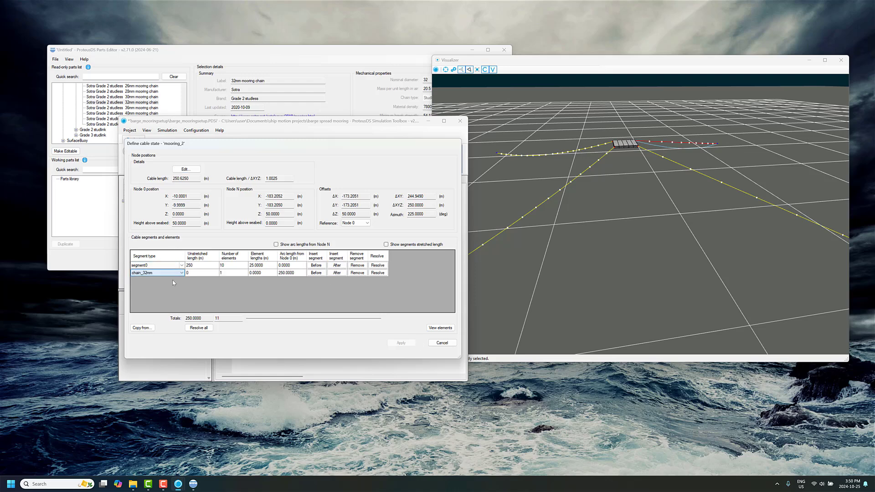
pyautogui.click(202, 273)
pyautogui.write('15')
pyautogui.click(239, 272)
# Set mooring_2's first segment type to polyester_40mm, resolve its unstretched length and apply the cable state.
pyautogui.click(170, 266)
pyautogui.click(170, 266)
pyautogui.click(164, 286)
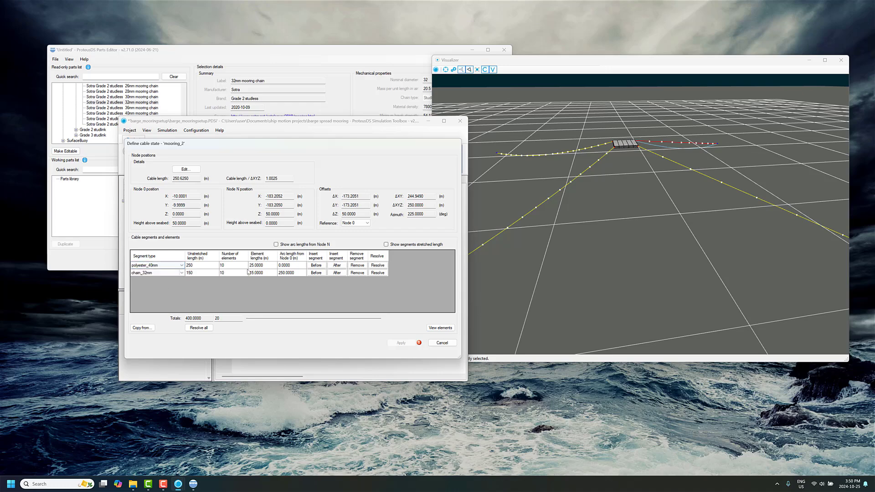
pyautogui.click(376, 267)
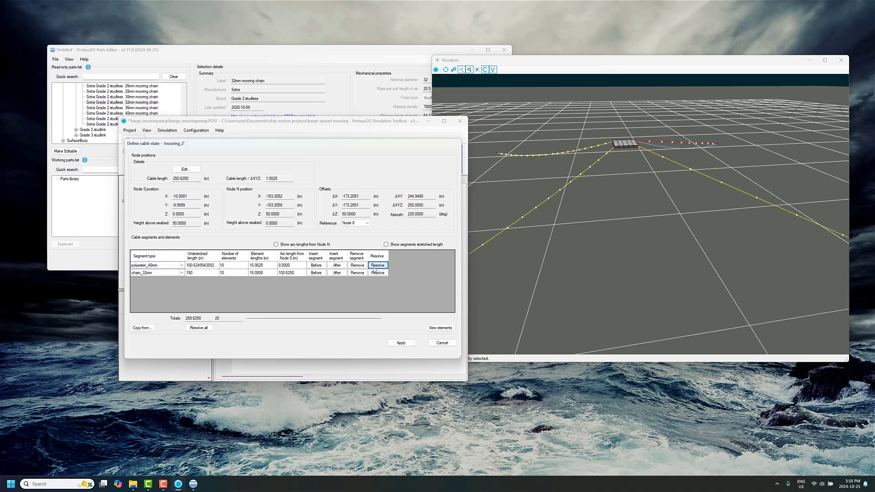
pyautogui.click(402, 343)
# Change mooring_3 to catenary geometry with a cable length / ΔXYZ ratio of 1.0025 and nodes ejected from the seabed, declining the cable length adjustment.
pyautogui.click(149, 239)
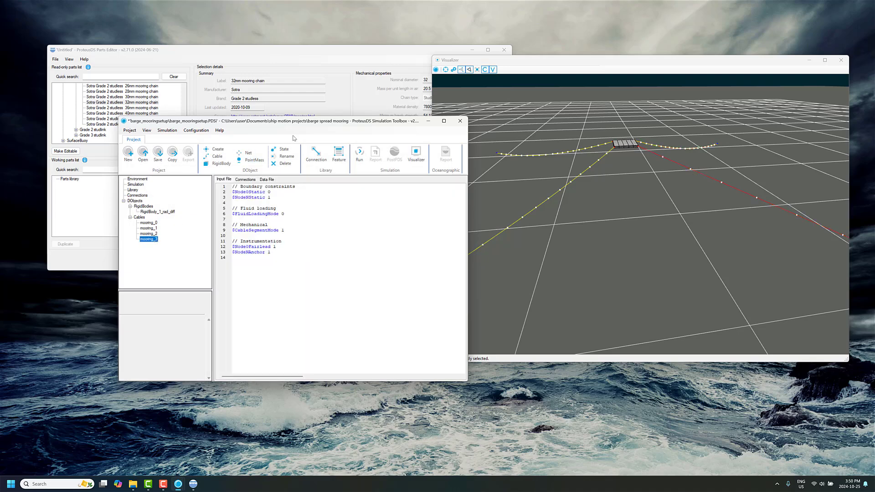
pyautogui.click(281, 150)
pyautogui.click(485, 265)
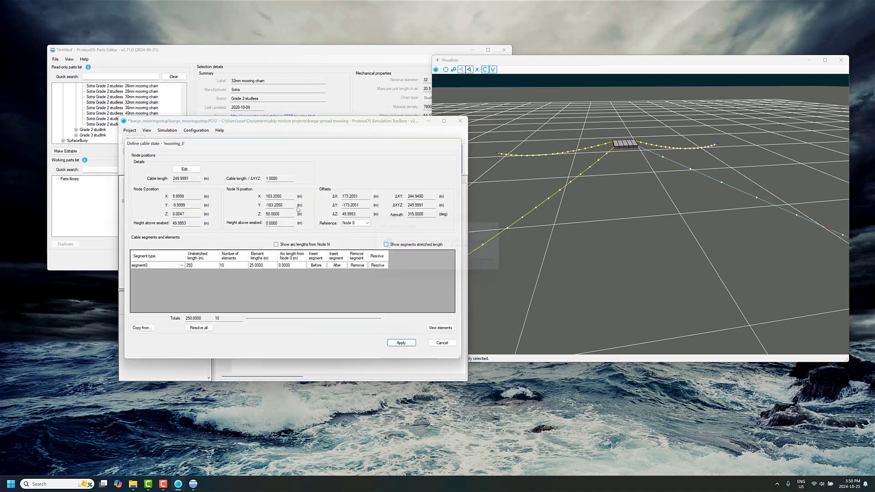
pyautogui.click(186, 169)
pyautogui.click(461, 272)
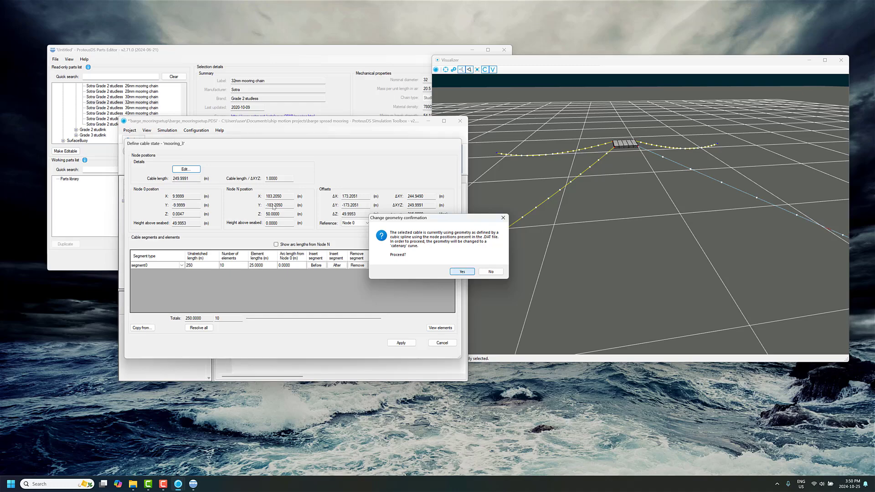
pyautogui.moveTo(278, 208); pyautogui.dragTo(273, 209)
pyautogui.write('25')
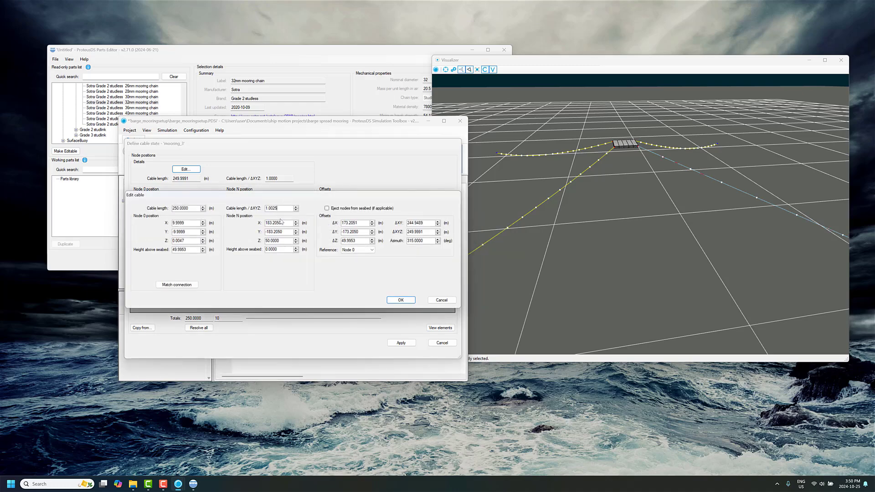
pyautogui.click(360, 208)
pyautogui.click(400, 300)
pyautogui.click(441, 280)
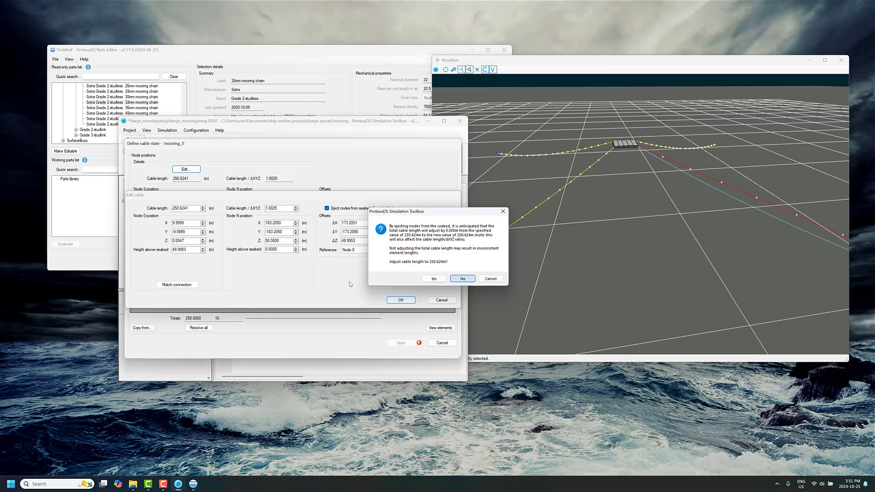
# Add a chain_32mm segment after mooring_3's first segment, with an unstretched length of 150 m and 10 elements.
pyautogui.click(337, 265)
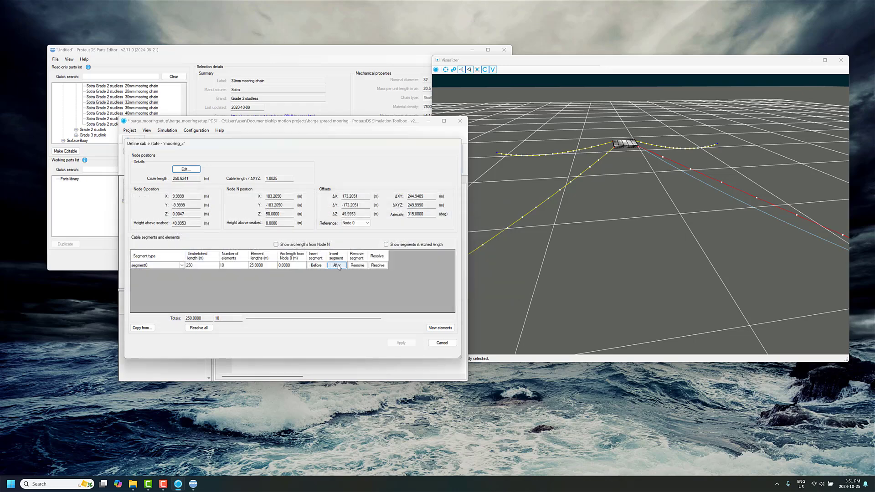
pyautogui.click(157, 273)
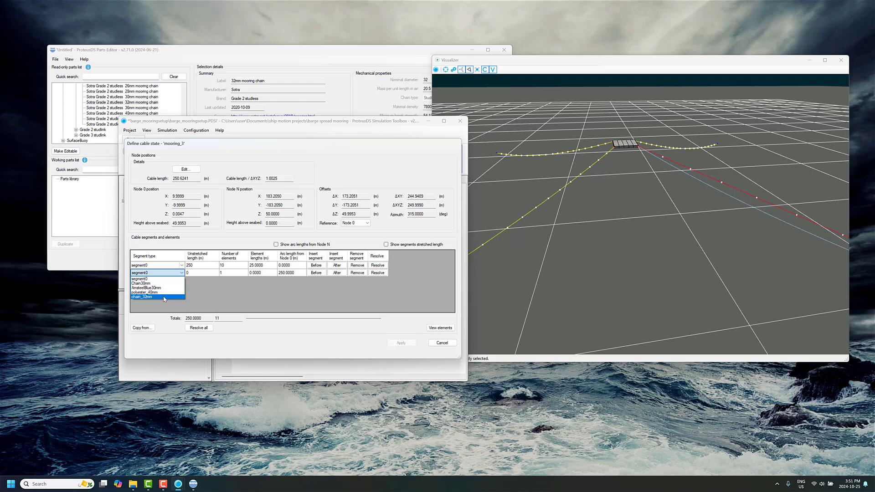
pyautogui.click(165, 296)
pyautogui.click(206, 273)
pyautogui.write('150')
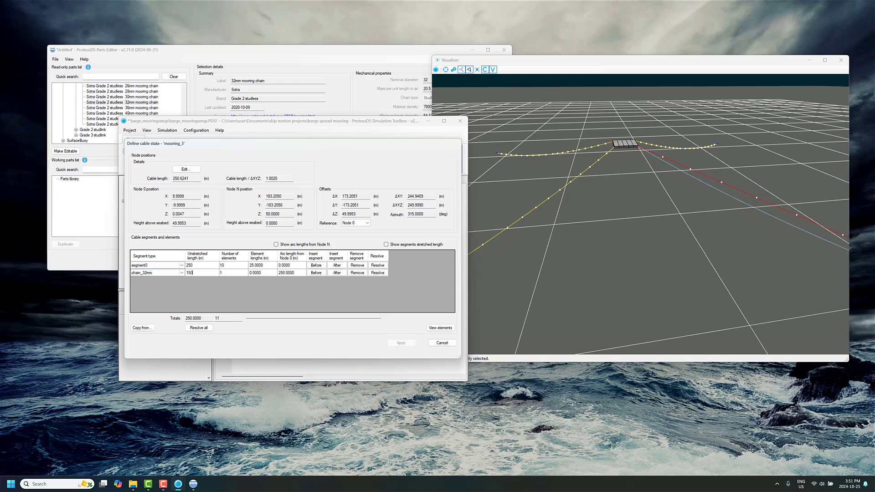
pyautogui.click(232, 272)
pyautogui.write('10')
# Set mooring_3's first segment type to polyester_40mm, resolve its unstretched length and apply the cable state.
pyautogui.click(146, 267)
pyautogui.click(146, 266)
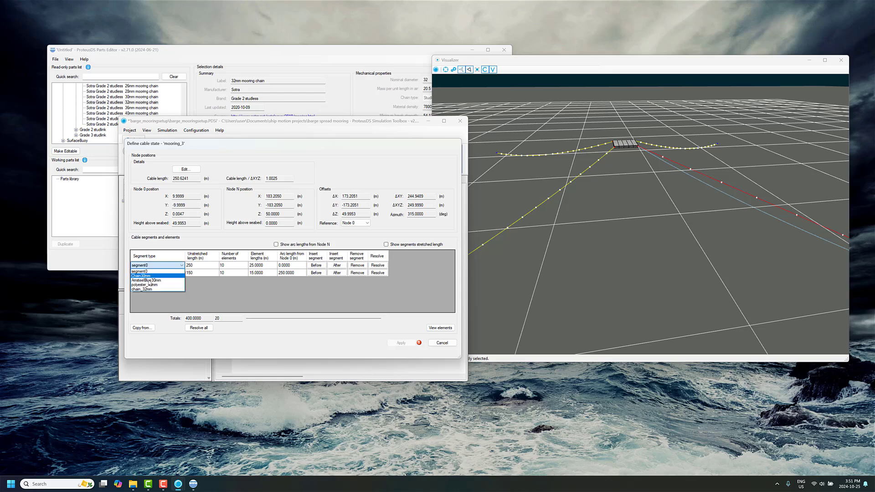
pyautogui.click(151, 289)
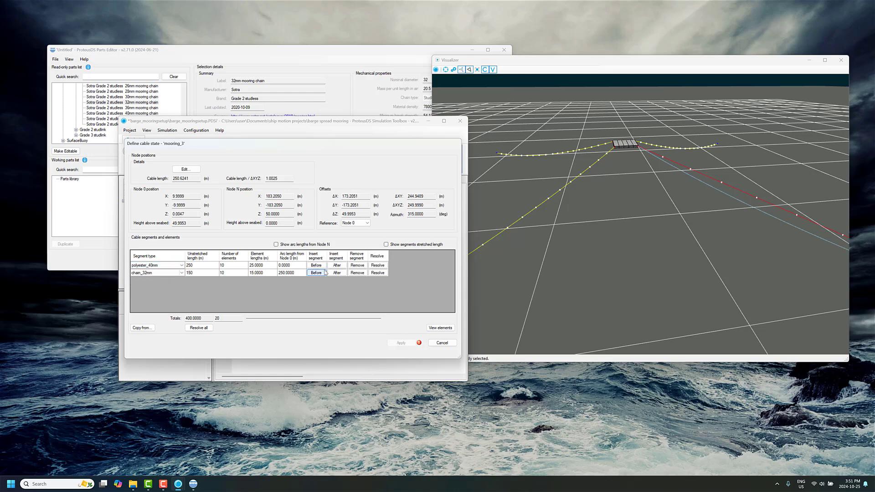
pyautogui.click(378, 265)
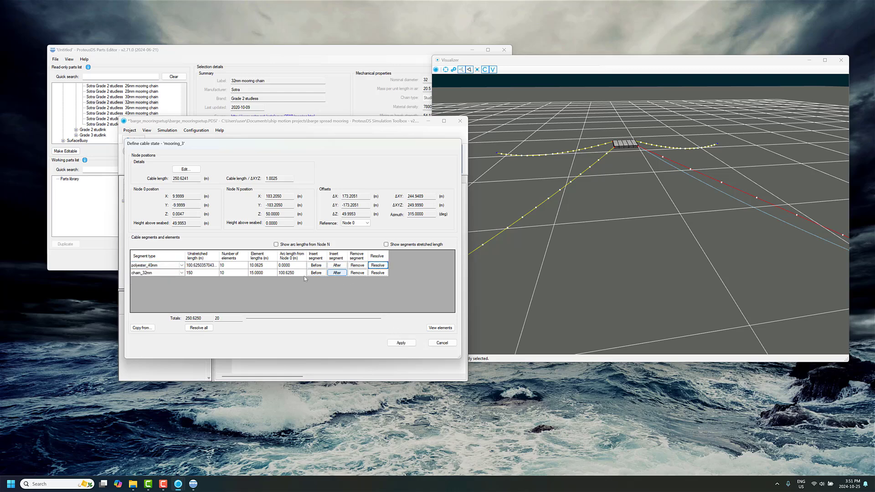
pyautogui.click(401, 343)
# Save the project, review its environment and simulation settings, and run the simulation.
pyautogui.click(676, 183)
pyautogui.moveTo(676, 182); pyautogui.dragTo(567, 157)
pyautogui.click(158, 155)
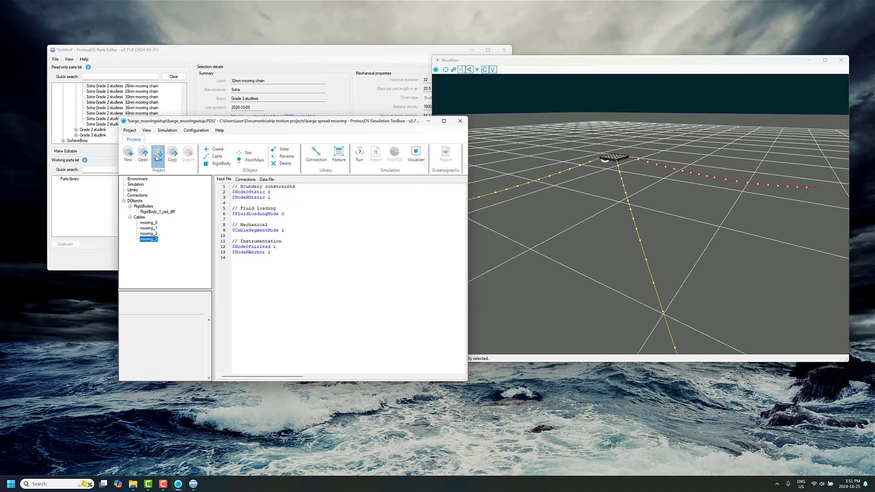
pyautogui.click(138, 178)
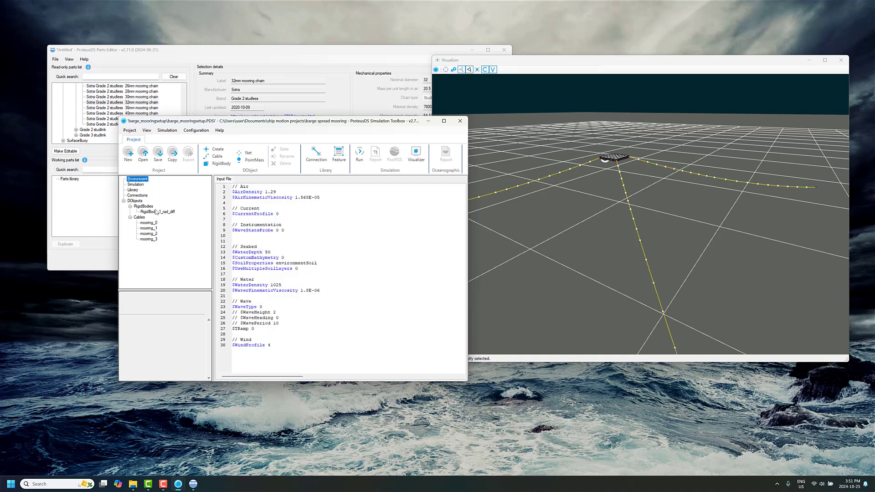
pyautogui.click(135, 184)
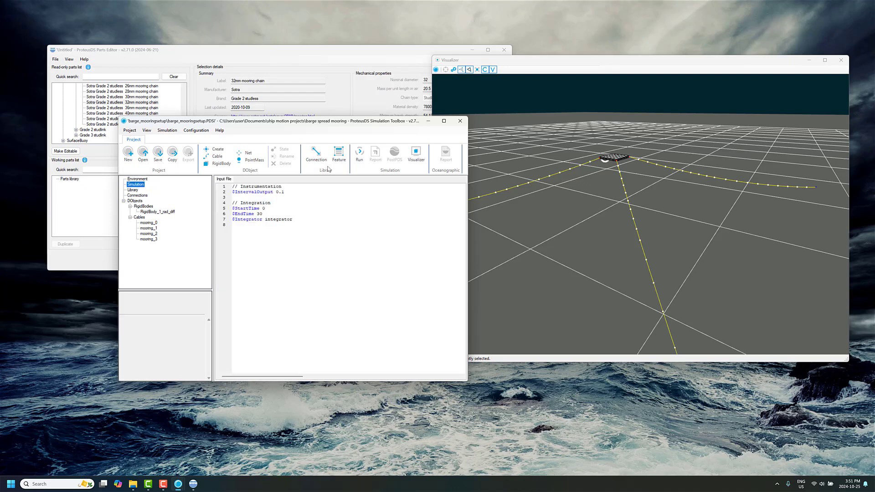
pyautogui.click(360, 154)
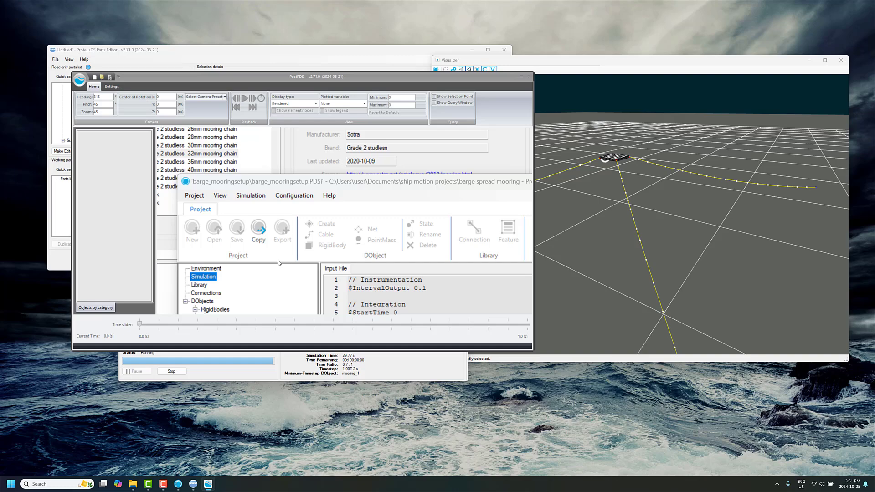
# Enlarge the PostPDS results window and set the display type to Engineering with element nodes shown.
pyautogui.click(326, 288)
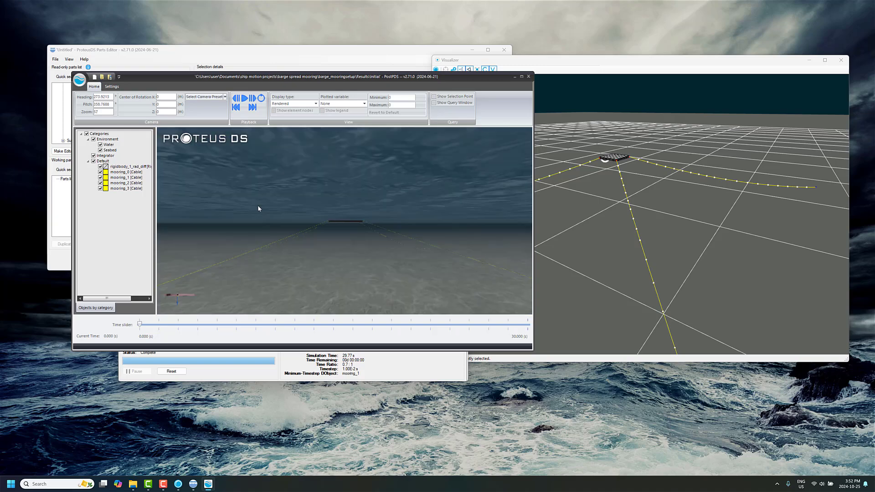
pyautogui.click(291, 103)
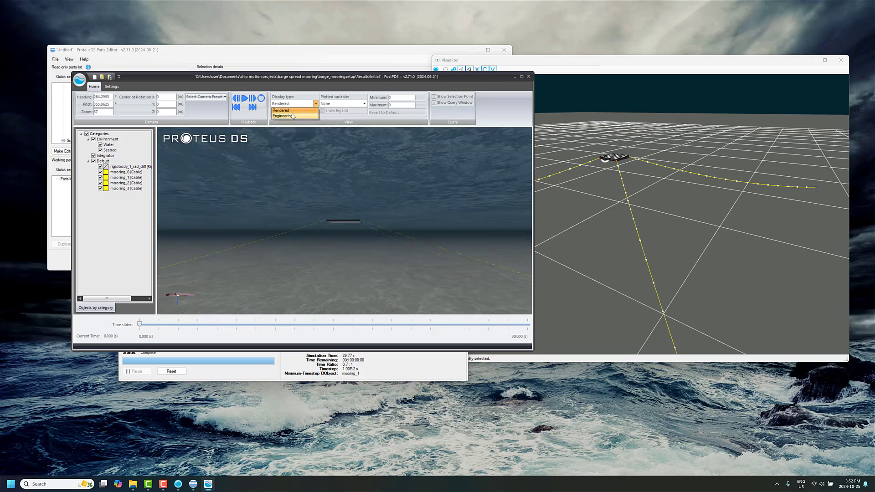
pyautogui.click(289, 116)
pyautogui.click(522, 76)
pyautogui.moveTo(413, 200); pyautogui.dragTo(364, 198)
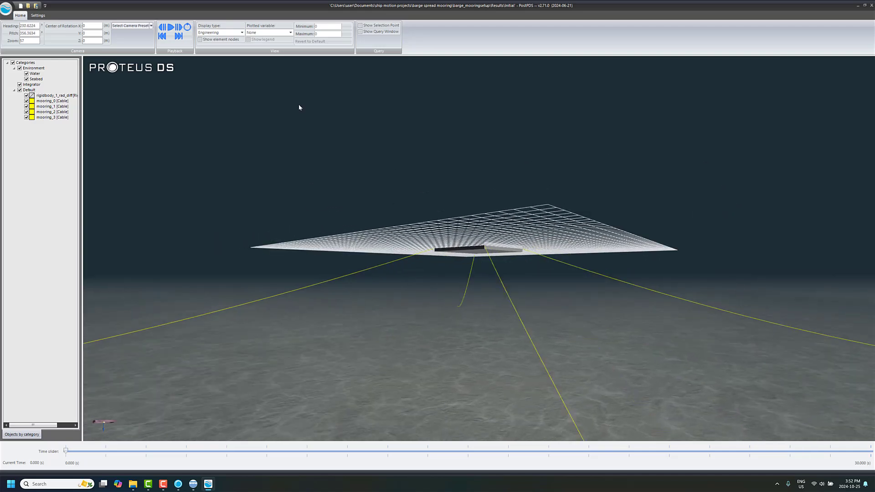
pyautogui.click(227, 40)
# Examine the mooring lines' shape and seabed contact around the barge at 14.4 s, and advance the results to 21.9 s.
pyautogui.moveTo(267, 272)
pyautogui.mouseDown()
pyautogui.moveTo(346, 288)
pyautogui.moveTo(424, 281)
pyautogui.moveTo(409, 275)
pyautogui.moveTo(477, 283)
pyautogui.mouseUp()
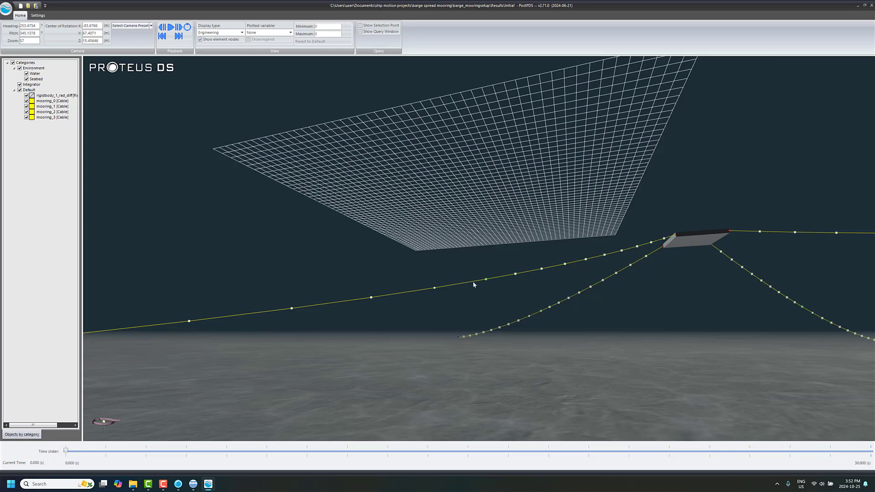
pyautogui.moveTo(473, 284); pyautogui.dragTo(435, 294)
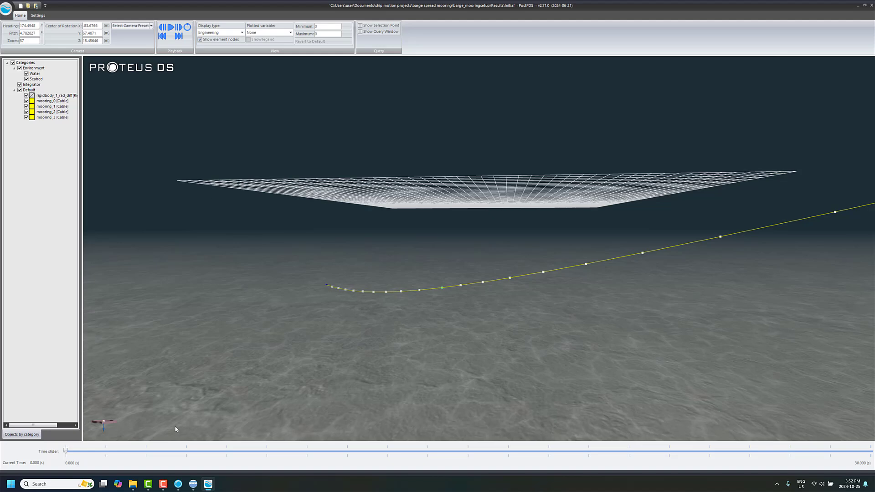
pyautogui.moveTo(66, 451); pyautogui.dragTo(452, 451)
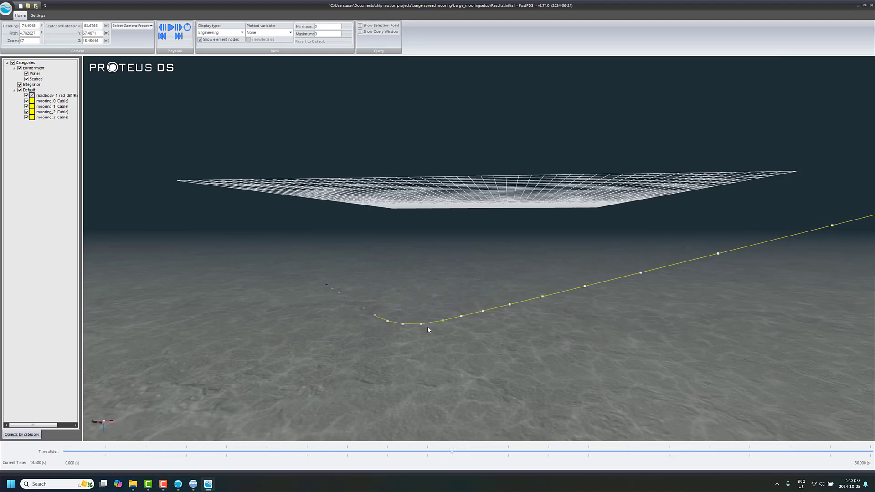
pyautogui.moveTo(428, 327); pyautogui.dragTo(628, 238)
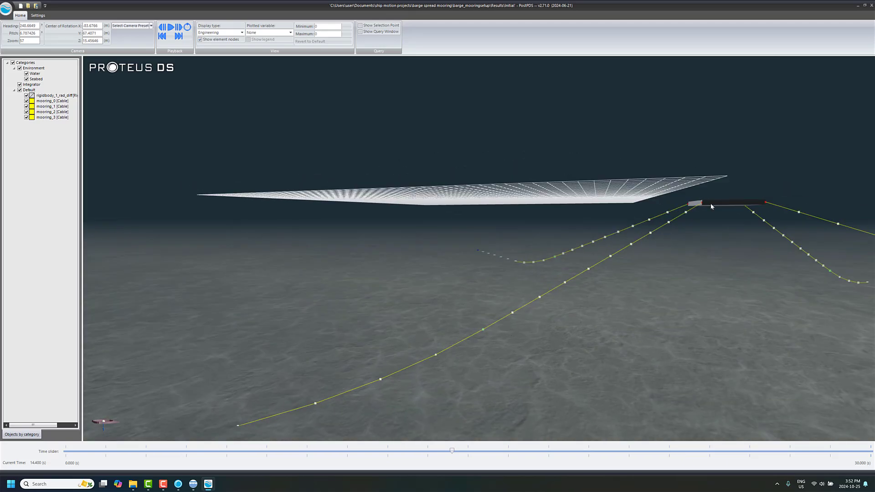
pyautogui.moveTo(712, 206); pyautogui.dragTo(490, 261)
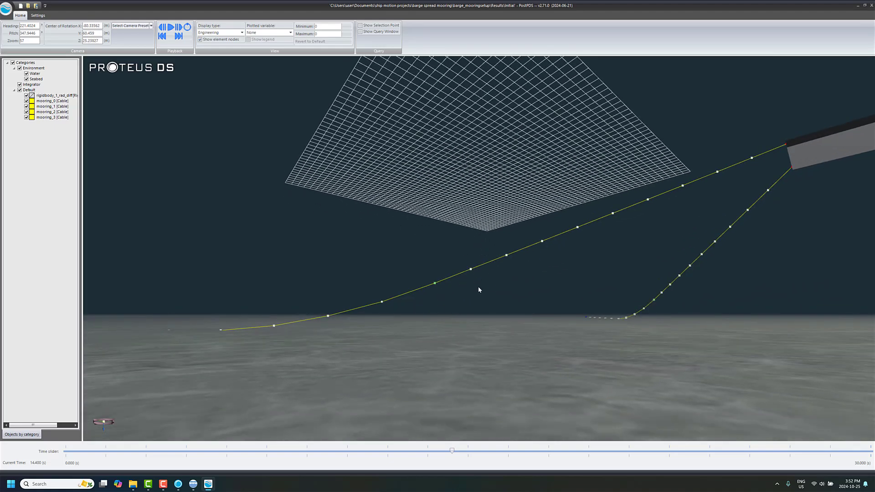
pyautogui.moveTo(556, 336); pyautogui.dragTo(588, 342)
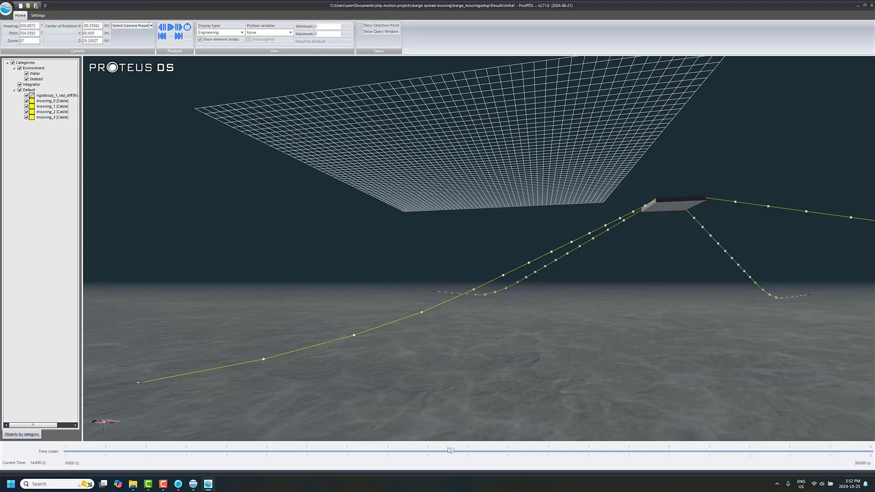
pyautogui.moveTo(459, 453); pyautogui.dragTo(660, 453)
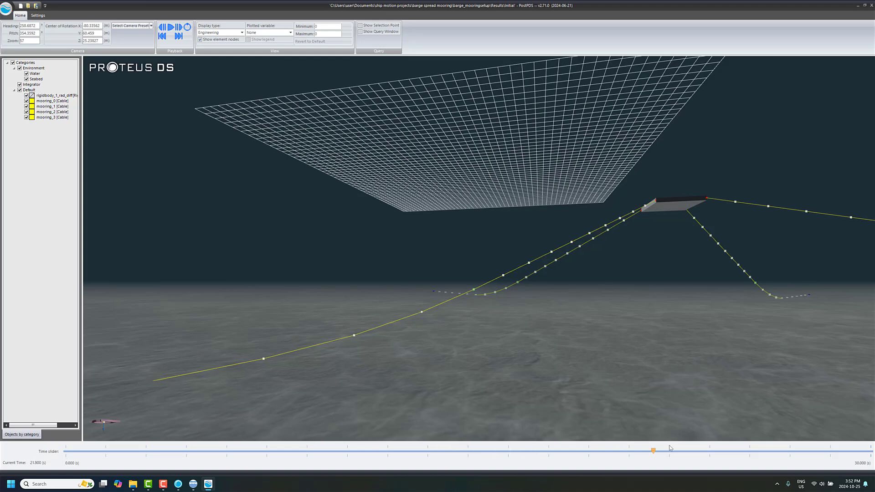
# Plot tension over time at cable end 1 for all four mooring lines.
pyautogui.rightClick(50, 103)
pyautogui.moveTo(137, 177)
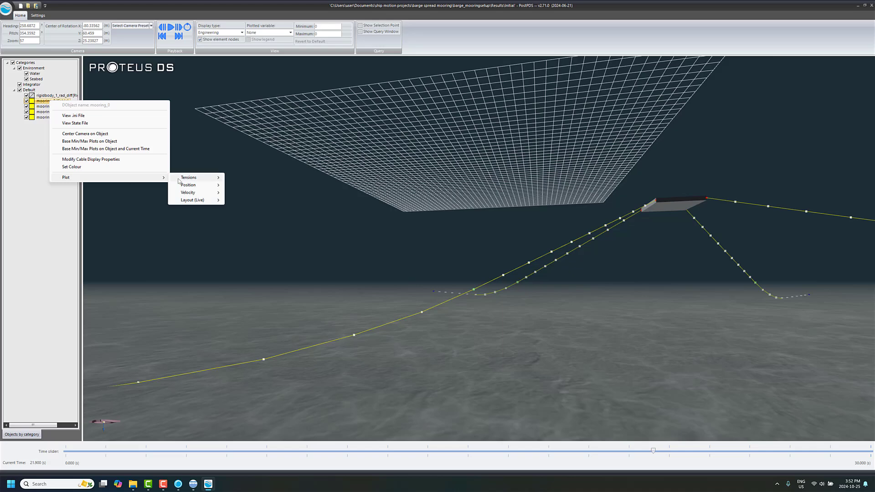
pyautogui.moveTo(191, 178)
pyautogui.click(257, 179)
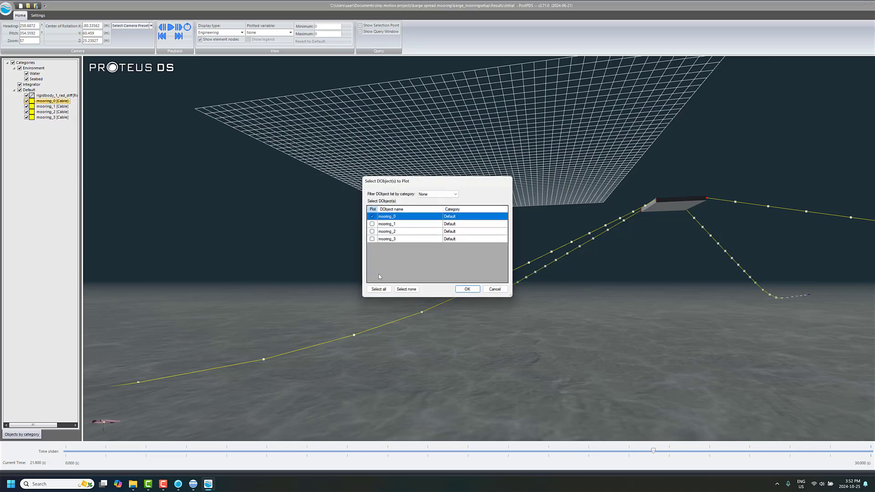
pyautogui.click(379, 290)
pyautogui.click(468, 289)
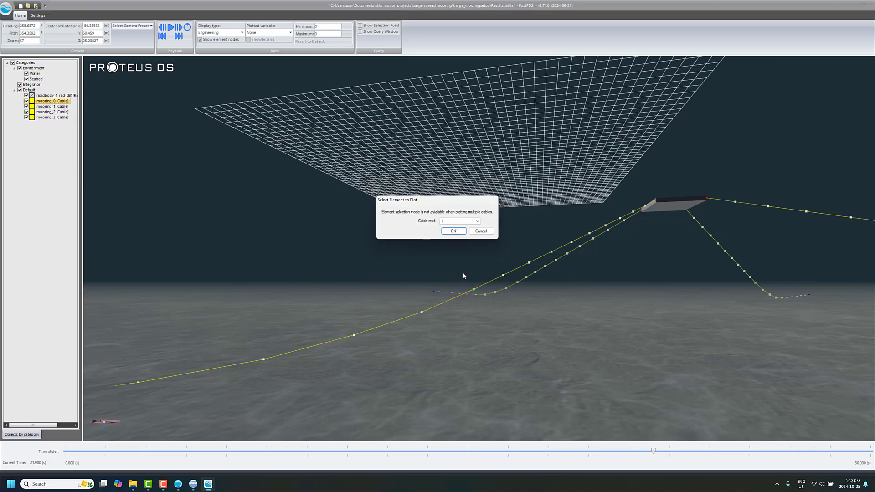
pyautogui.click(454, 231)
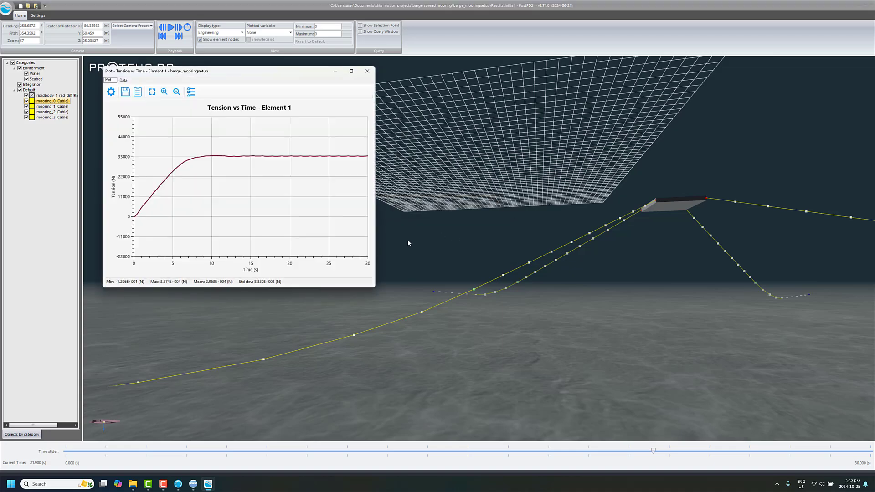
# Generate the four moorings' element 1 tension plot again, examine how the tension settles over time, and close the plot.
pyautogui.moveTo(164, 185); pyautogui.dragTo(322, 149)
pyautogui.moveTo(619, 261); pyautogui.dragTo(285, 184)
pyautogui.scroll(-5, 524, 303)
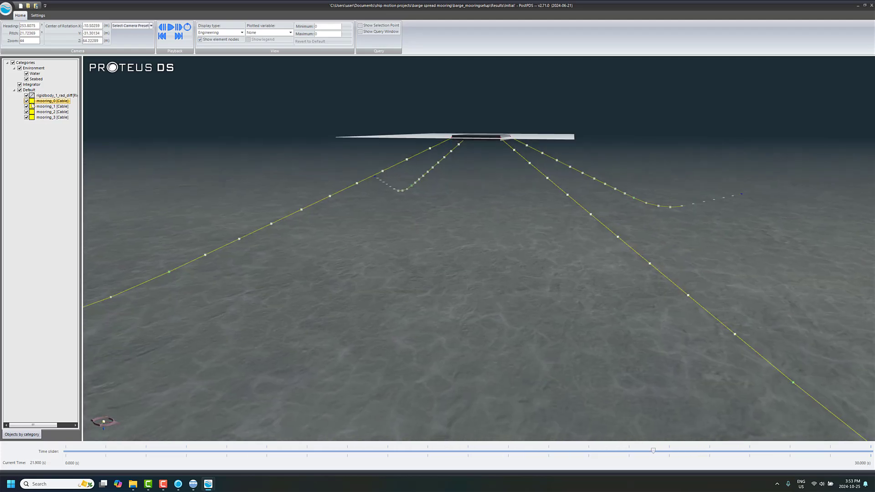
pyautogui.rightClick(52, 101)
pyautogui.moveTo(84, 178)
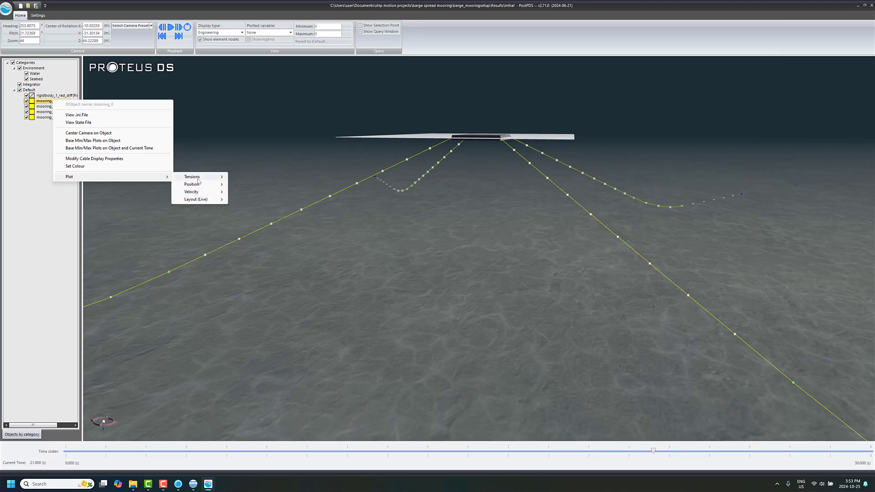
pyautogui.moveTo(201, 178)
pyautogui.click(248, 178)
pyautogui.click(465, 289)
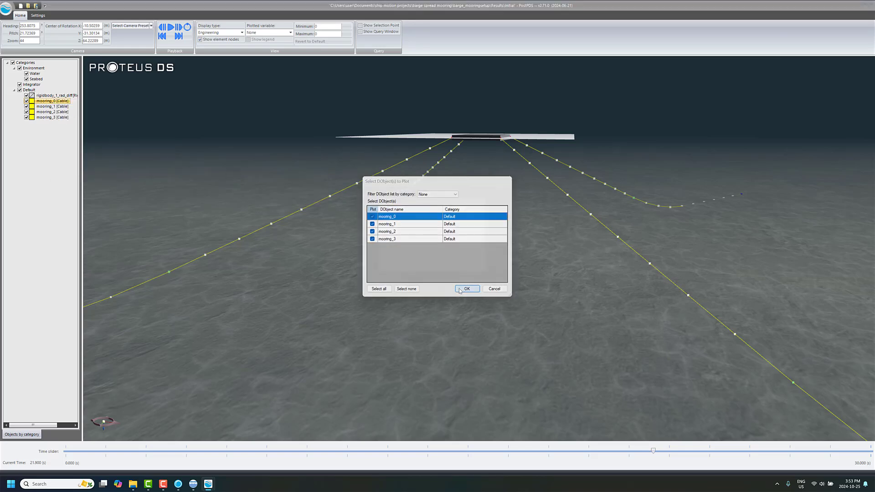
pyautogui.click(443, 234)
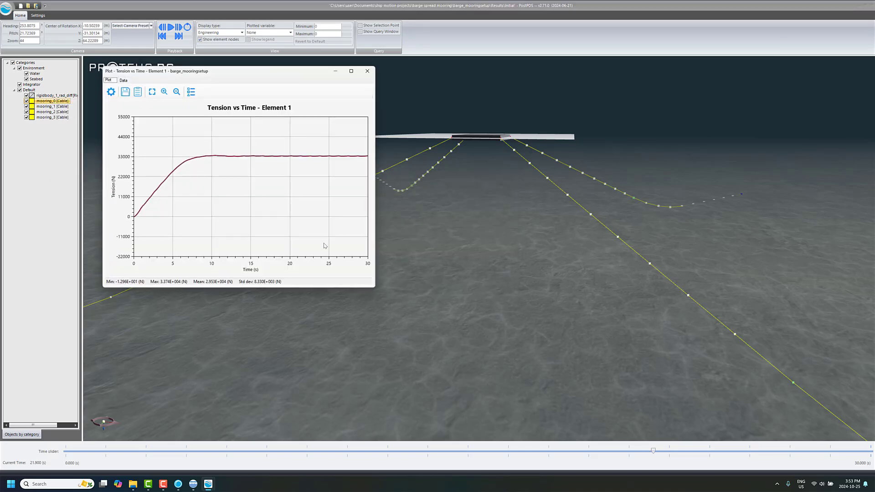
pyautogui.moveTo(218, 158)
pyautogui.click(371, 75)
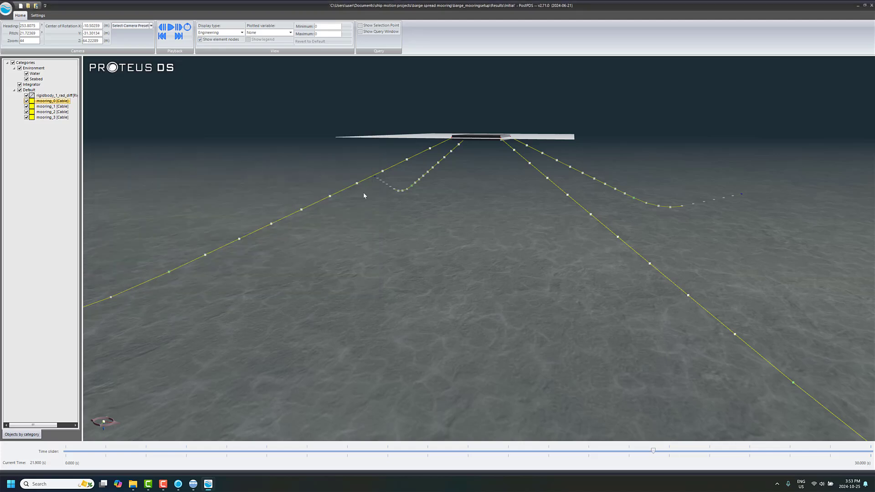
# Return to the Simulation Toolbox, export the project as barge_currents_waves and open the exported project in a new window.
pyautogui.click(865, 5)
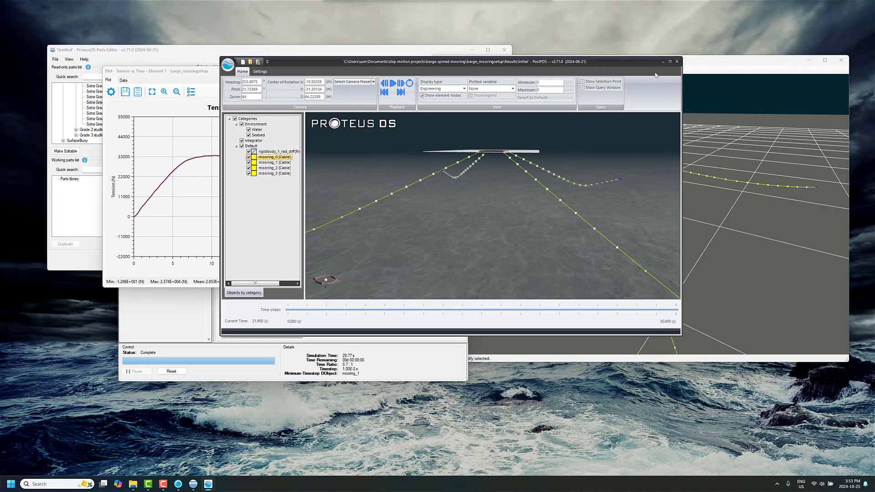
pyautogui.click(663, 63)
pyautogui.click(342, 294)
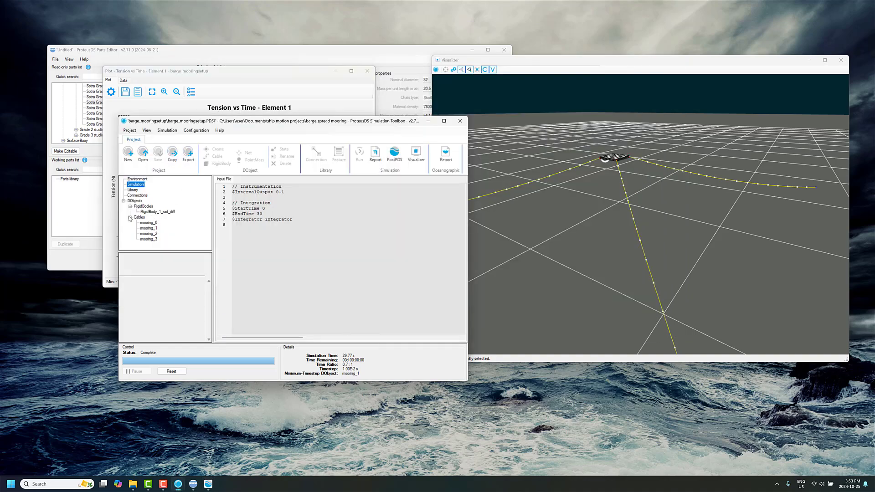
pyautogui.click(189, 159)
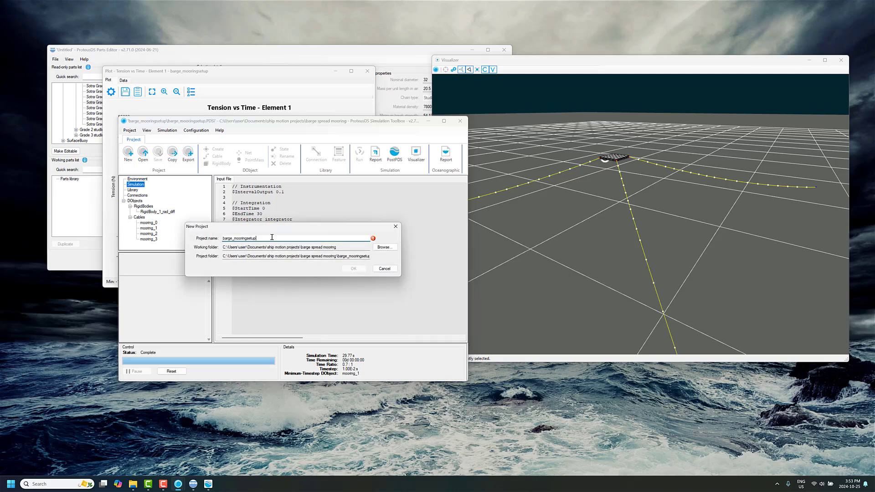
pyautogui.moveTo(234, 239); pyautogui.dragTo(389, 258)
pyautogui.write('currents_waves')
pyautogui.click(353, 269)
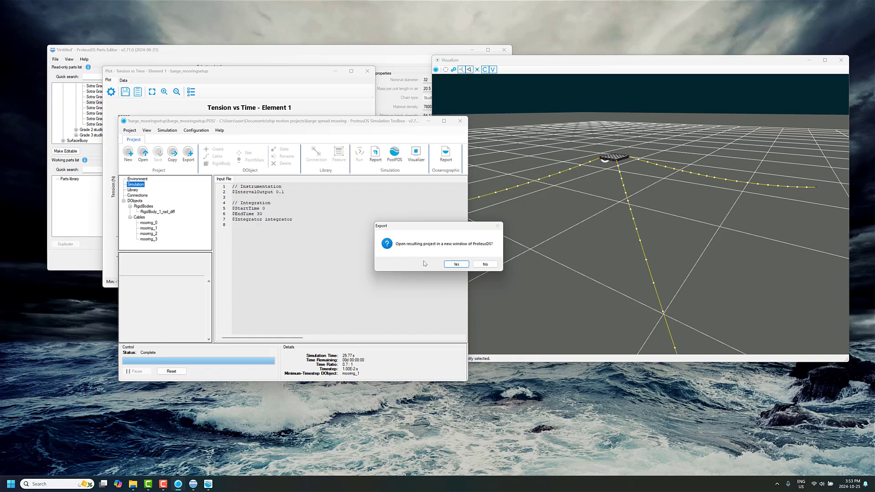
pyautogui.click(457, 266)
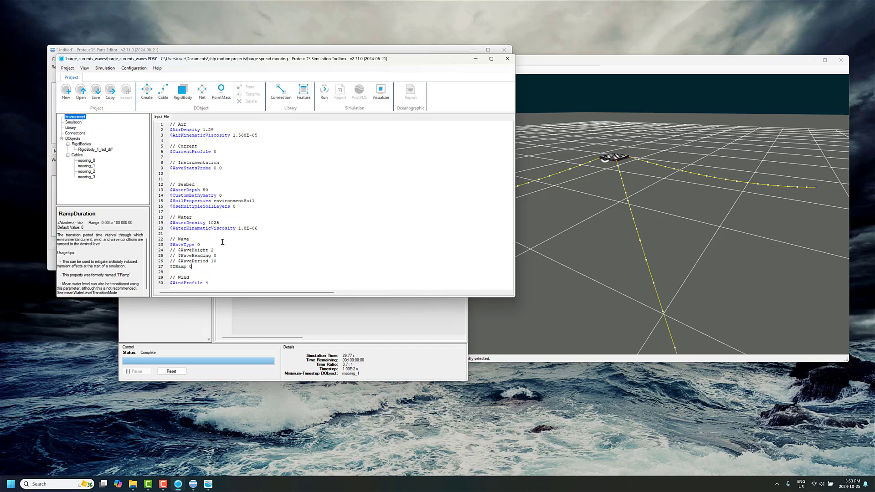
# Replace the TRamp line in the environment input with EnvironmentTransitionMode 1 and separate wave, wind and current transition modes below the seabed settings.
pyautogui.hotkey('shift', 'Home')
pyautogui.press('Delete')
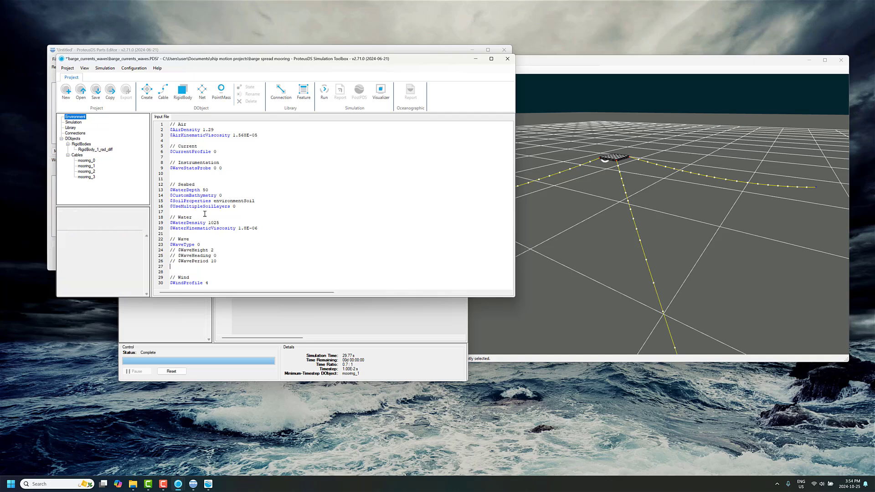
pyautogui.press('Return')
pyautogui.press('Return')
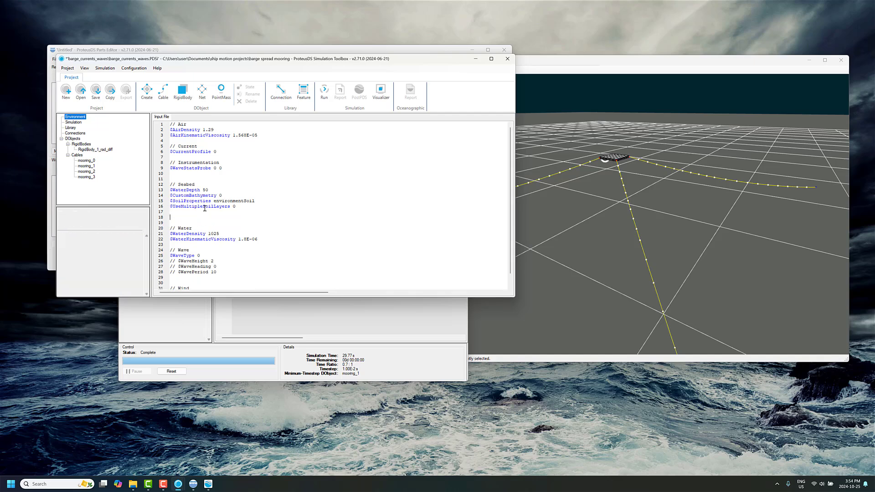
pyautogui.write('$EnvironmentTransitionMode 1')
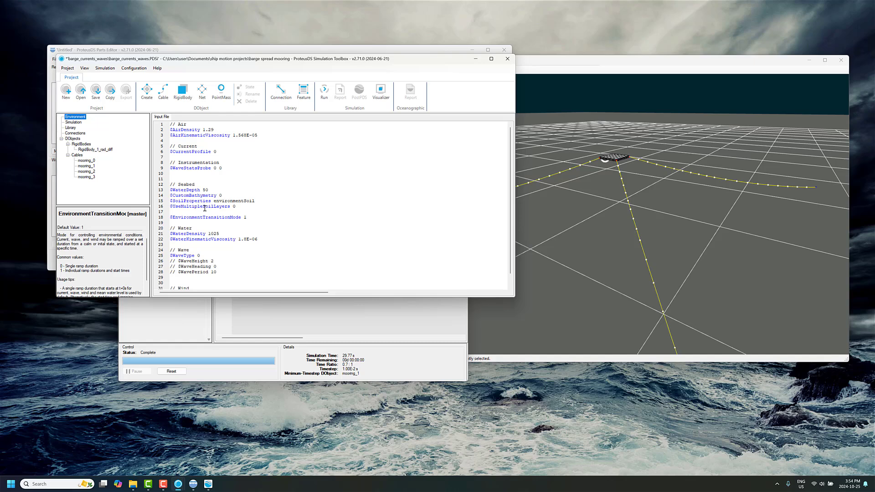
pyautogui.write('$WaveTransitionMode 1 $WindTransitionMode 0 $CurrentTransitionMode 0')
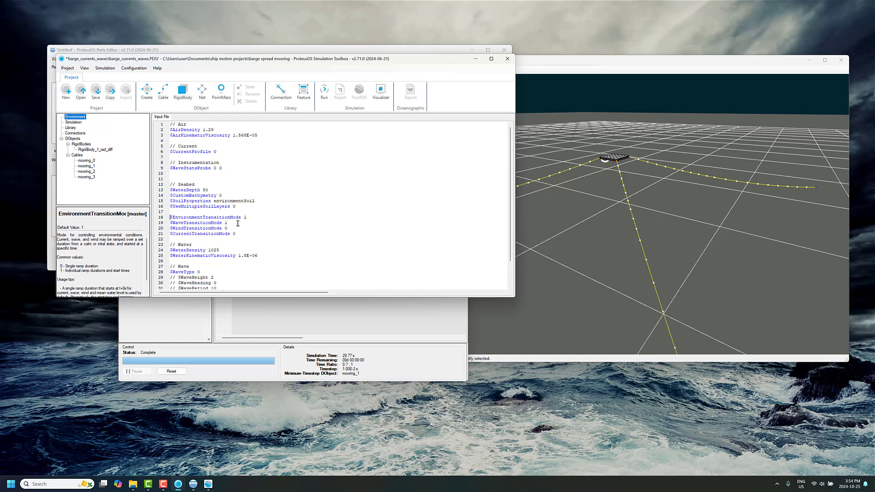
# Set CurrentTransitionMode to 1 and add the start time and ramp duration properties for both current and waves.
pyautogui.moveTo(237, 224); pyautogui.dragTo(158, 223)
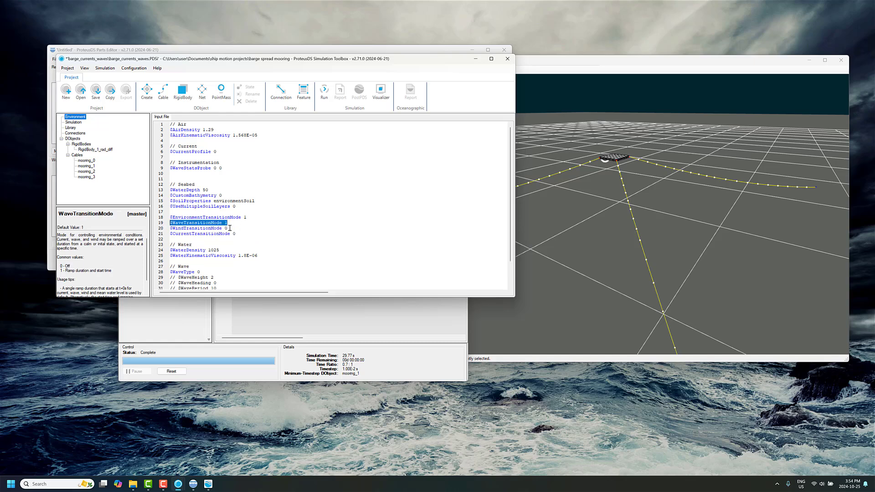
pyautogui.click(241, 233)
pyautogui.scroll(-1, 241, 223)
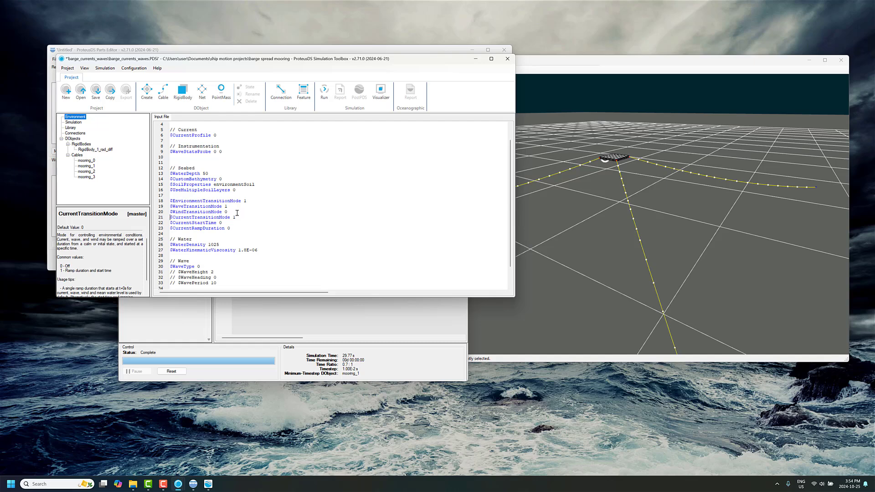
pyautogui.click(241, 207)
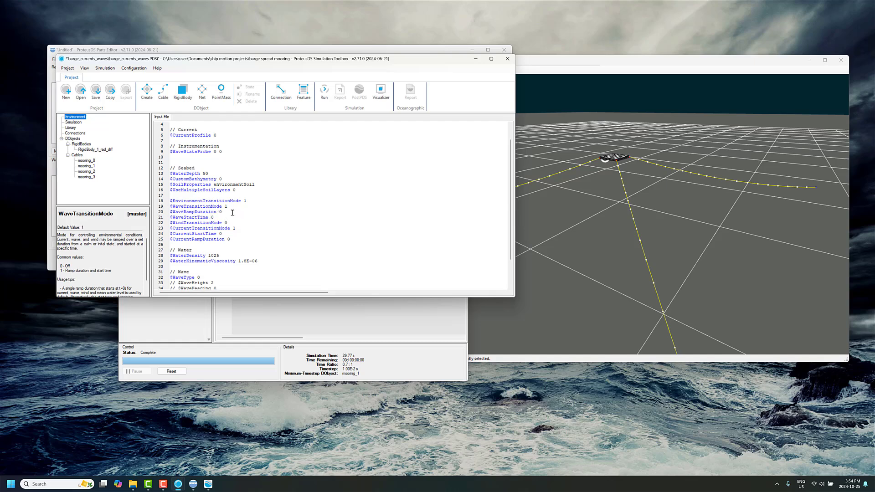
# Set WaveRampDuration to 10, WaveStartTime to 30 and CurrentRampDuration to 5.
pyautogui.scroll(-2, 225, 241)
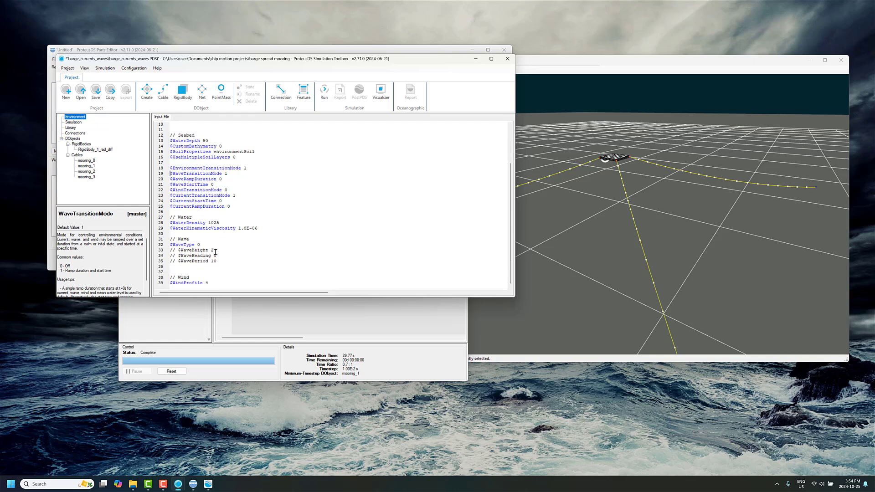
pyautogui.click(230, 174)
pyautogui.press('Down')
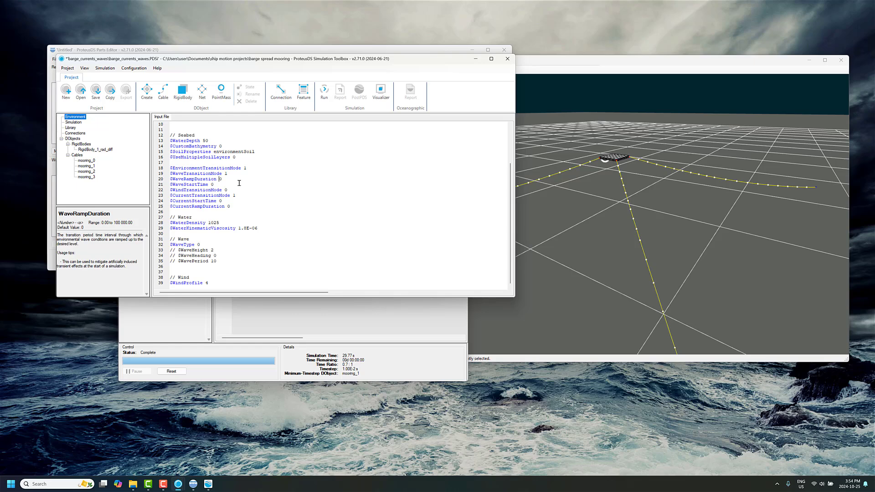
pyautogui.write('1')
pyautogui.press('Down')
pyautogui.press('Left')
pyautogui.write('3')
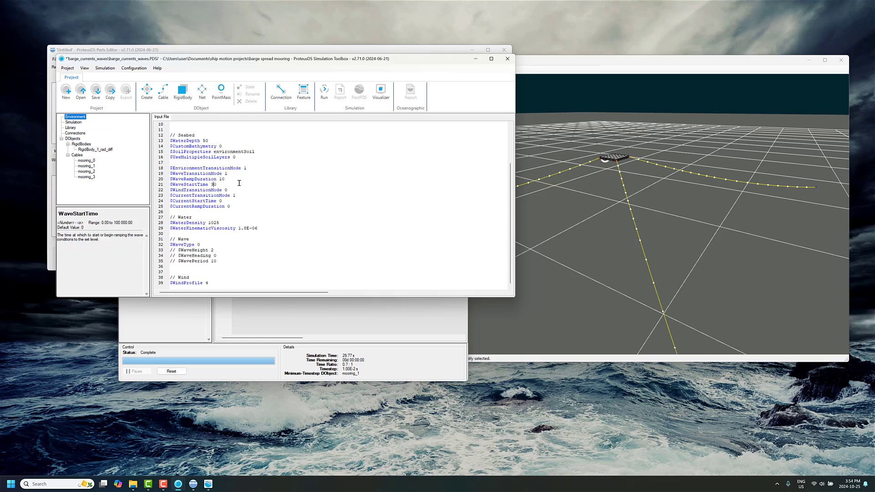
pyautogui.click(229, 202)
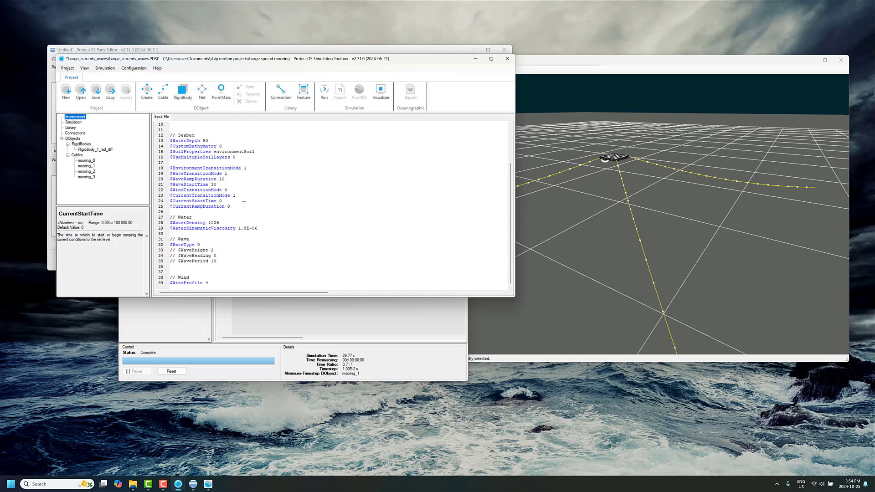
pyautogui.press('Down')
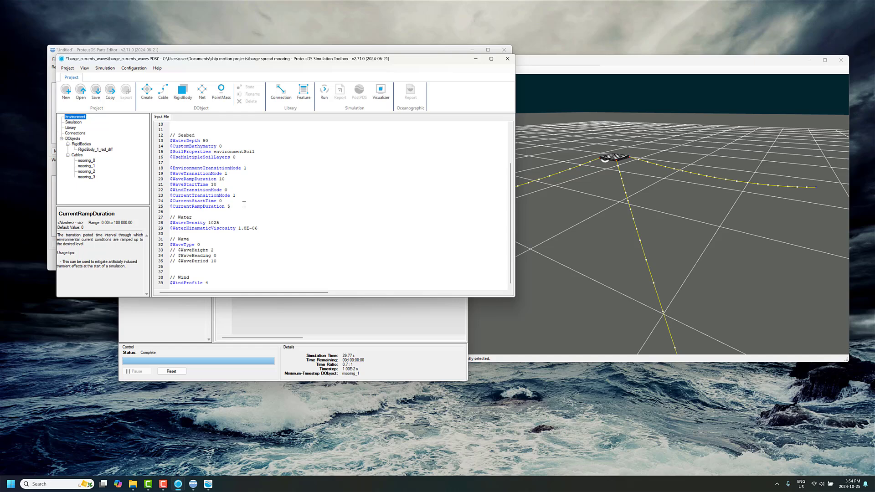
# Define a linear shear current with CurrentProfile 4, CurrentHeading 45 and CurrentSpeed 1.0.
pyautogui.scroll(3, 243, 191)
pyautogui.click(219, 153)
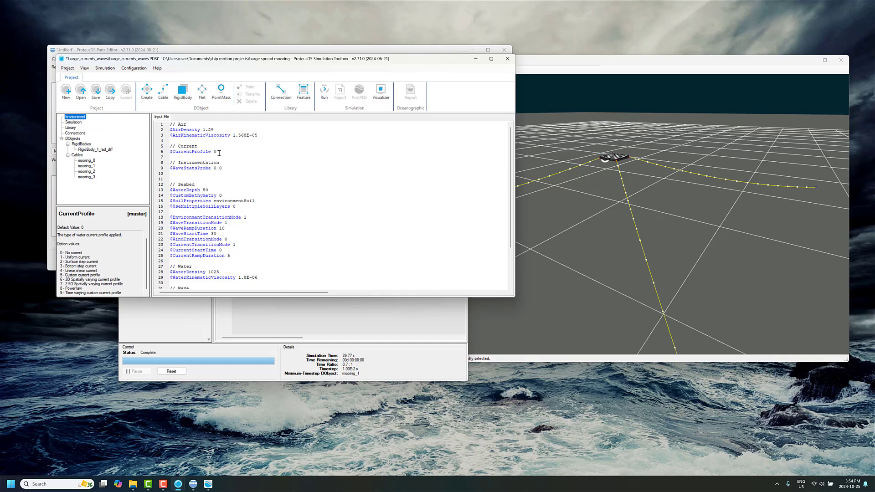
pyautogui.press('BackSpace')
pyautogui.write('4')
pyautogui.press('Down')
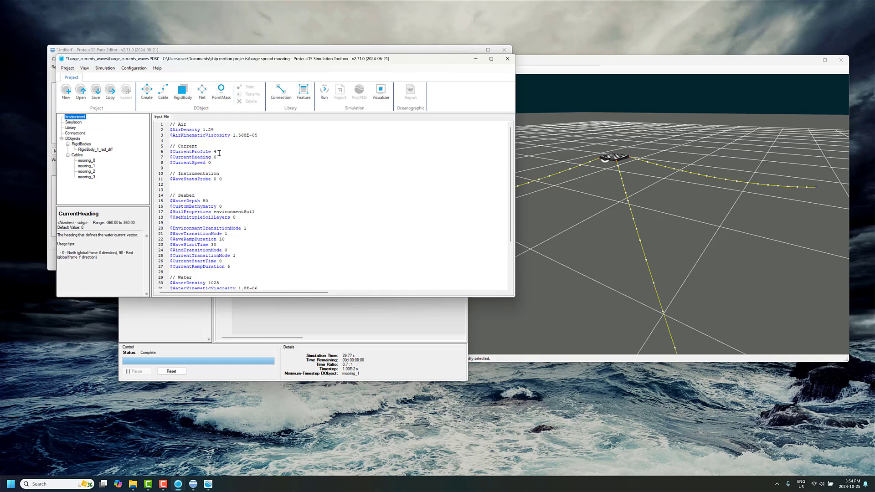
pyautogui.press('BackSpace')
pyautogui.write('45')
pyautogui.press('Down')
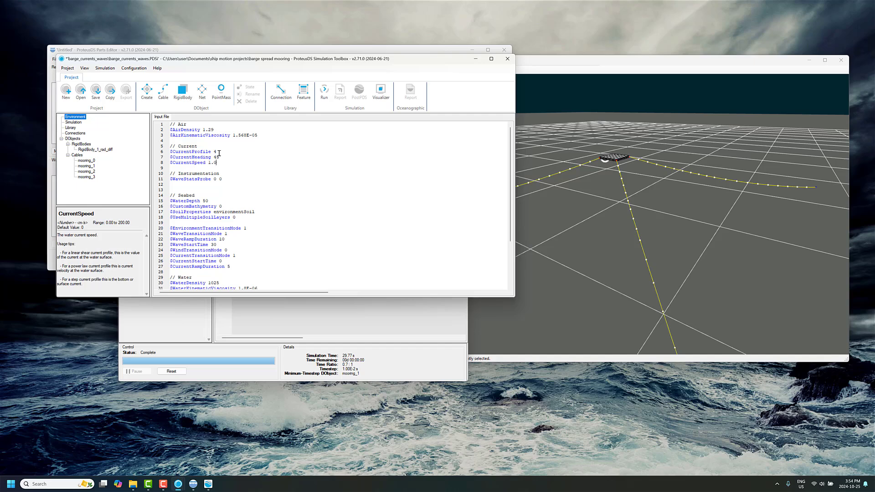
# Define a JONSWAP sea state with WaveType 8, WaveHeight 4 and WavePeriod 10 in the environment input.
pyautogui.scroll(-2, 218, 153)
pyautogui.scroll(-2, 208, 247)
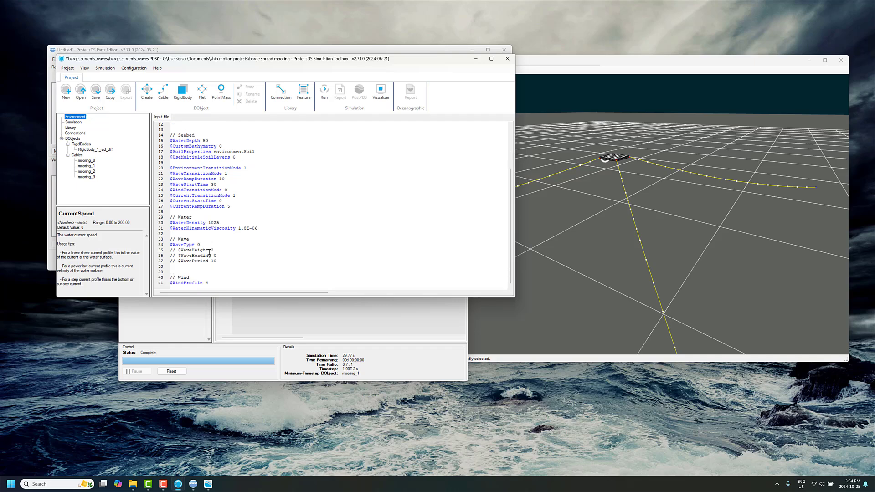
pyautogui.click(209, 245)
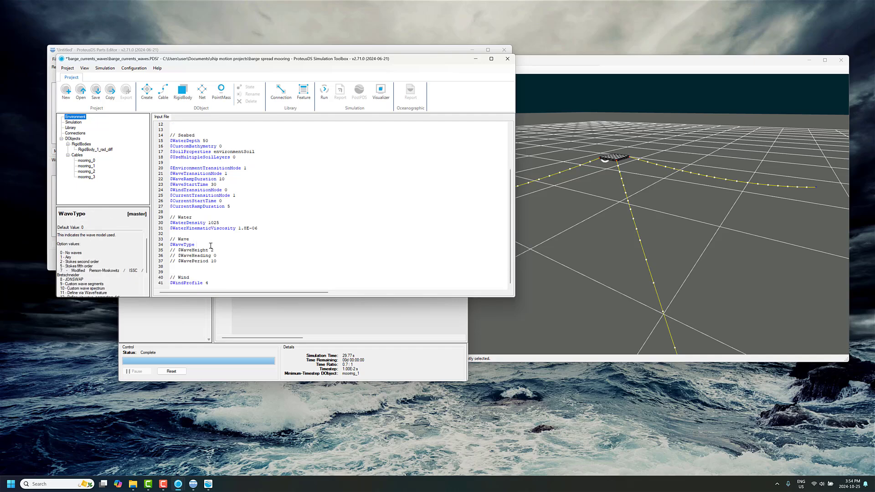
pyautogui.write('$WaveHeight 0 $WaveSegments 50 $WaveHeading 0 $WavePeriod 9 $WaveSeed 12345')
pyautogui.click(210, 251)
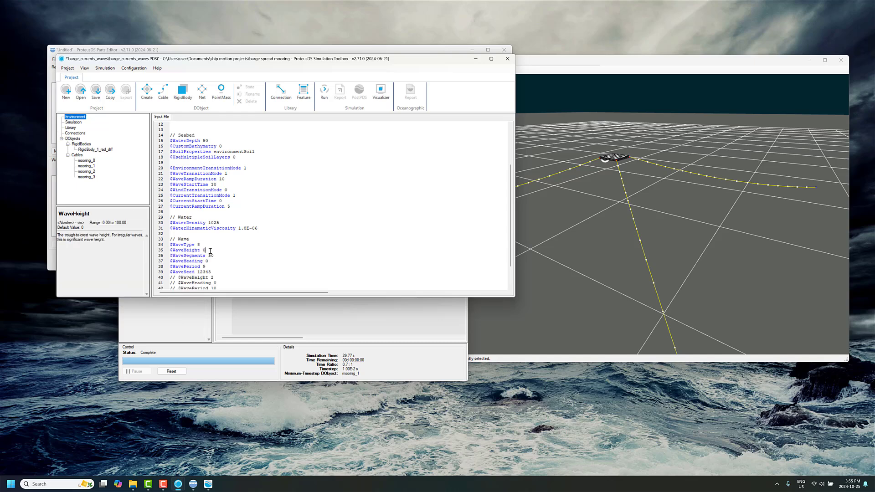
pyautogui.press('Down')
pyautogui.press('Down')
pyautogui.press('Down')
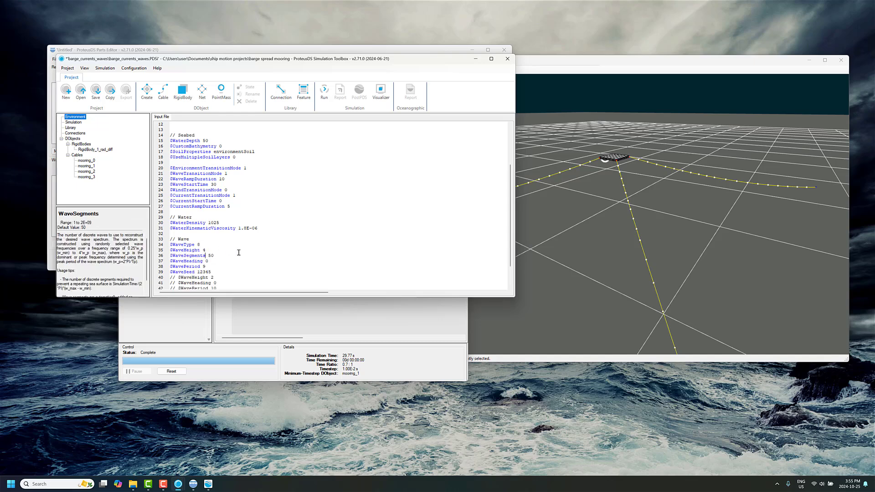
pyautogui.press('BackSpace')
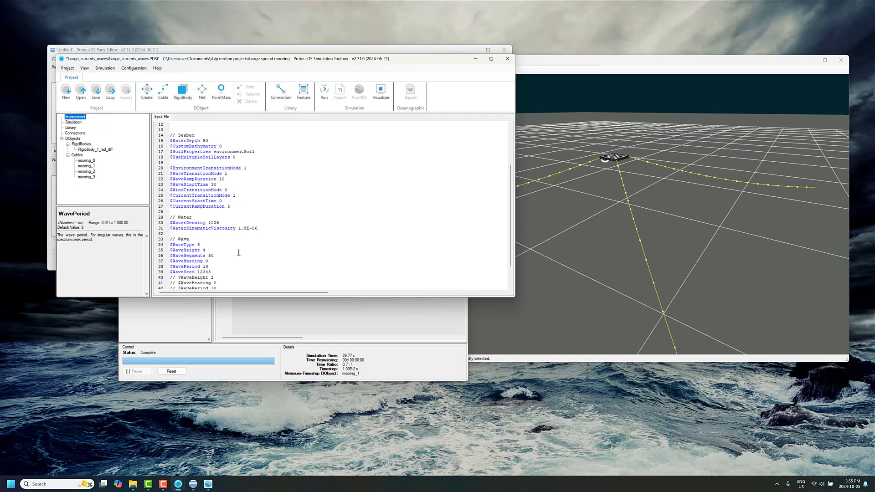
# Review the WaveStartTime and WaveRampDuration settings in the environment input.
pyautogui.scroll(2, 204, 233)
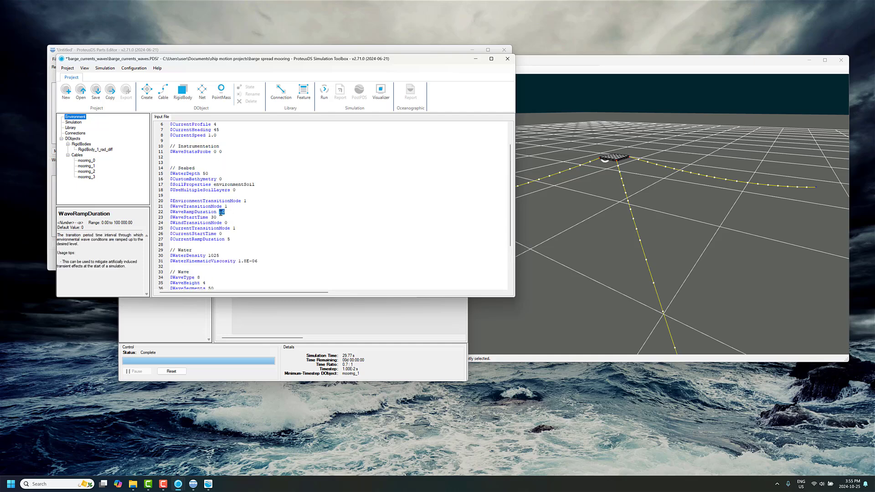
pyautogui.moveTo(219, 217); pyautogui.dragTo(168, 218)
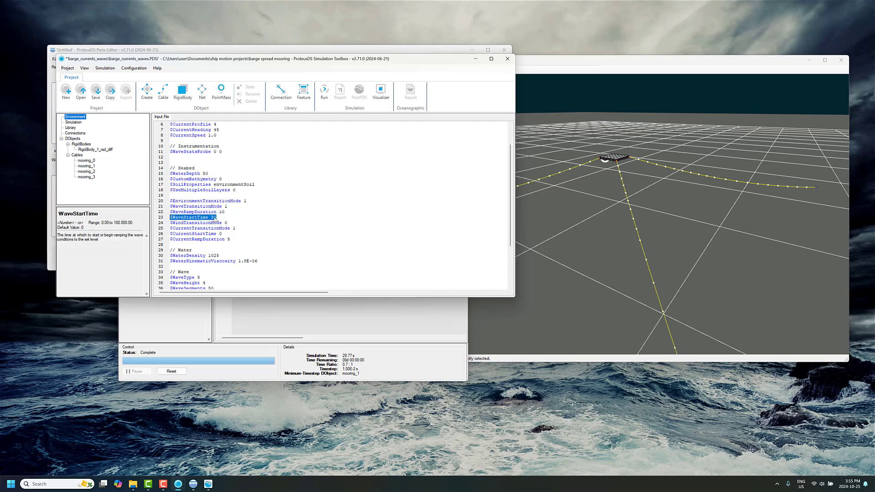
pyautogui.click(219, 213)
pyautogui.doubleClick(220, 213)
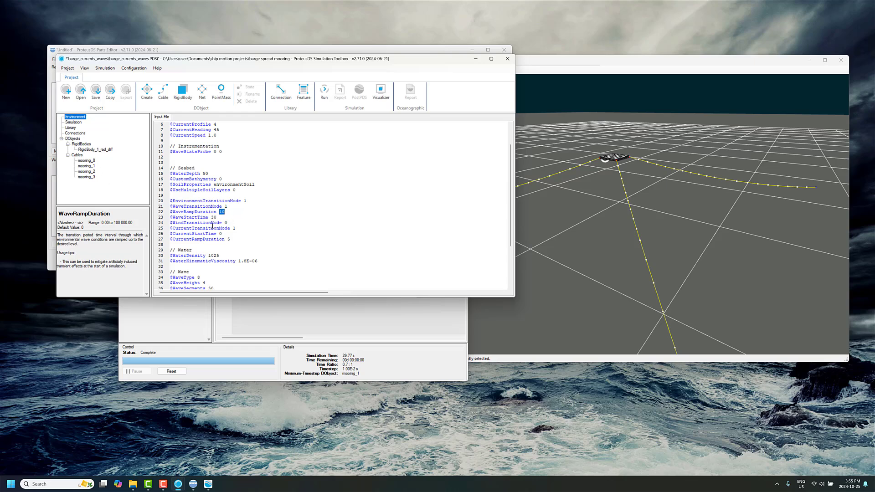
# Set the simulation's EndTime to 750, save the project and run the simulation.
pyautogui.click(82, 123)
pyautogui.click(199, 152)
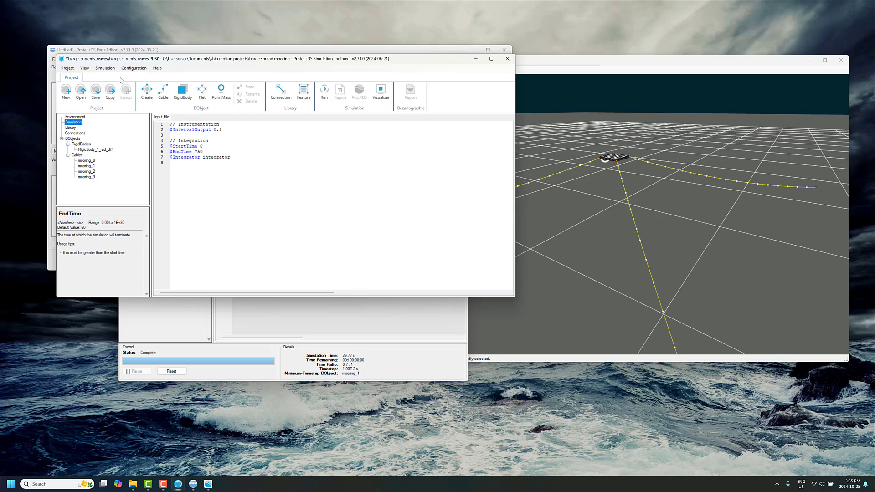
pyautogui.click(95, 91)
pyautogui.click(324, 91)
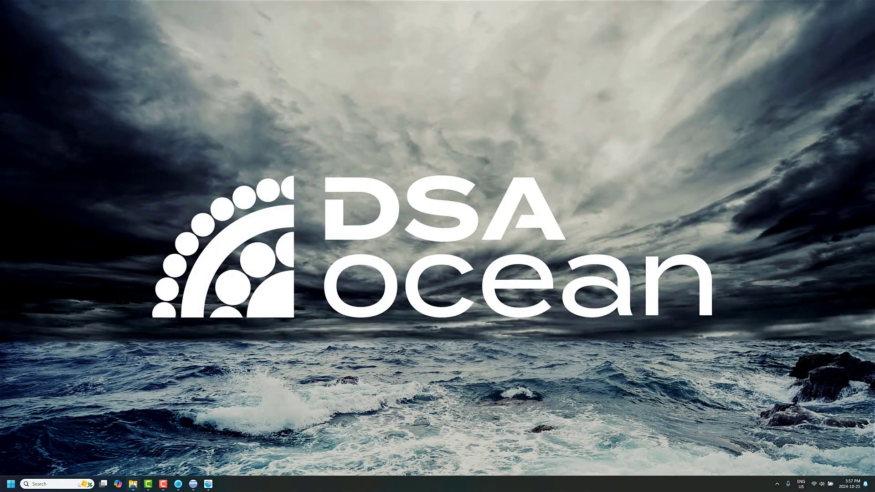
# Open the completed barge_current_waves reference project from File Explorer and review its current and wave settings.
pyautogui.click(133, 484)
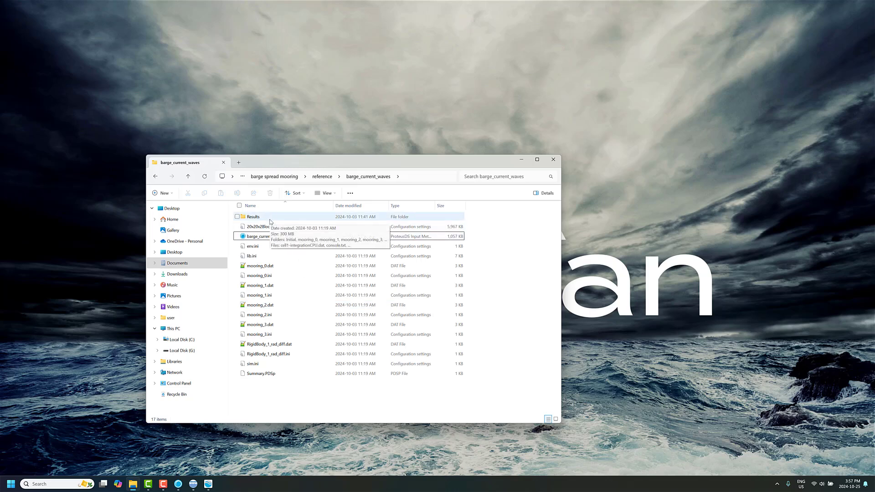
pyautogui.doubleClick(267, 236)
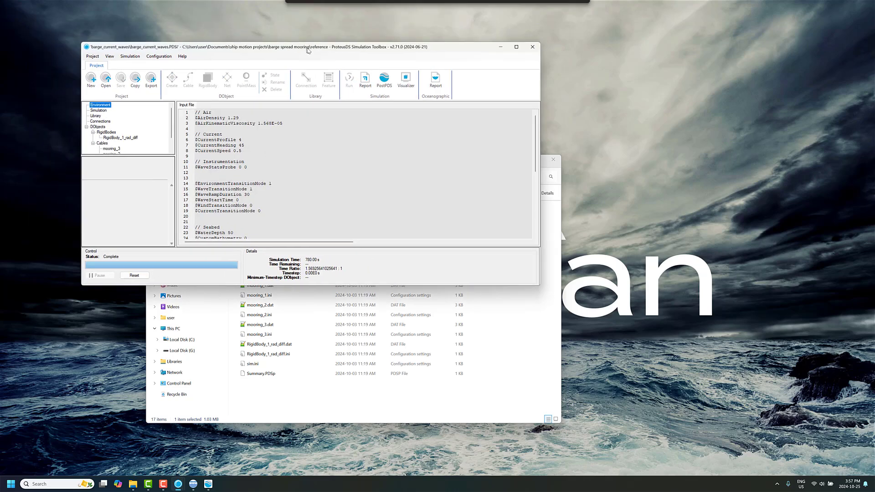
pyautogui.scroll(-8, 256, 154)
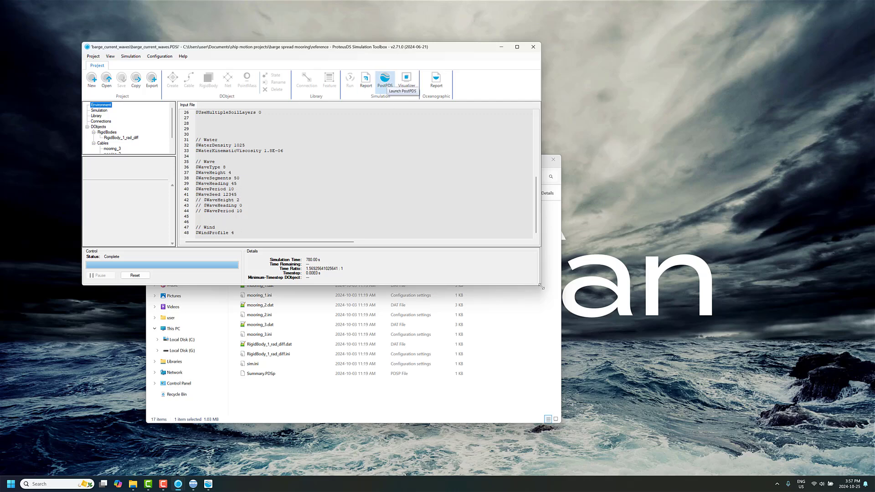
# Launch PostPDS for the reference project and load its results with both times specified, from 600 to 780 s.
pyautogui.moveTo(541, 286); pyautogui.dragTo(593, 368)
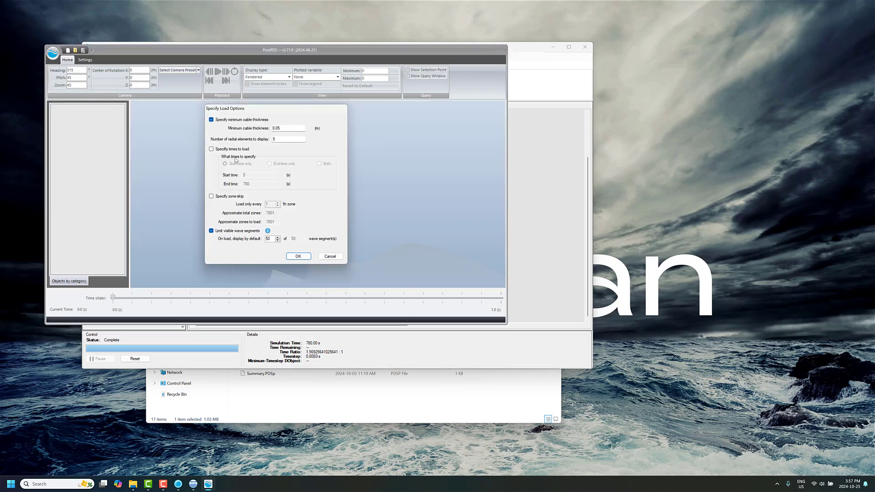
pyautogui.click(237, 152)
pyautogui.click(319, 163)
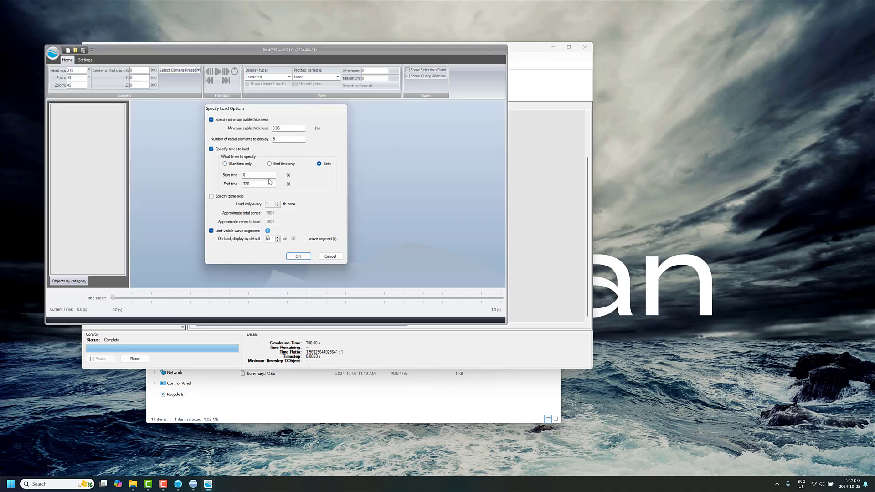
pyautogui.click(254, 175)
pyautogui.doubleClick(255, 175)
pyautogui.press('Return')
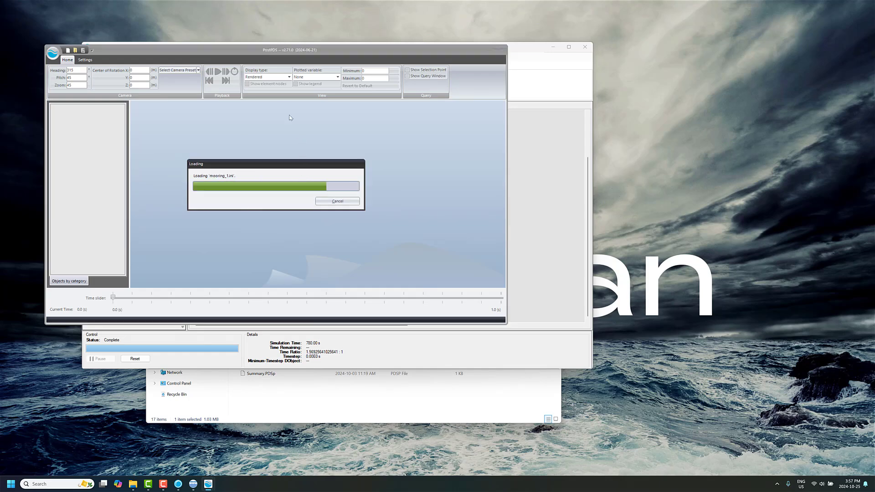
# Switch the results to the Engineering display type and examine the barge and its mooring lines from about water level.
pyautogui.click(264, 76)
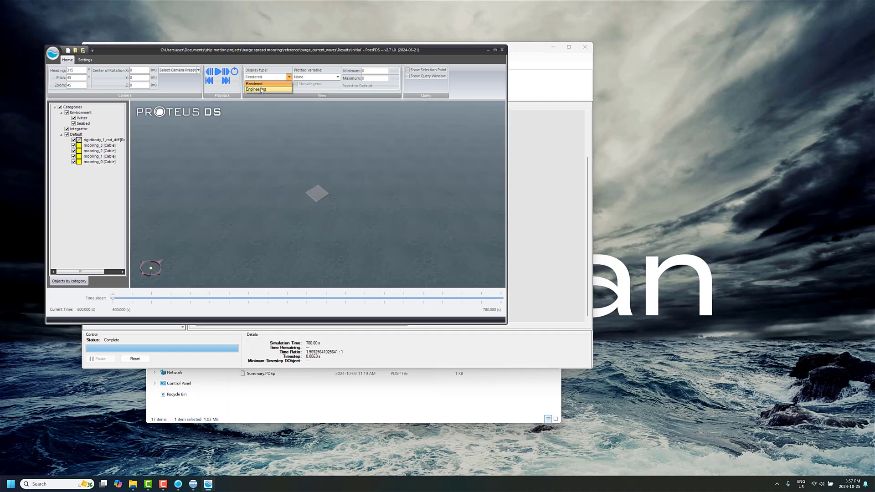
pyautogui.moveTo(327, 182); pyautogui.dragTo(268, 82)
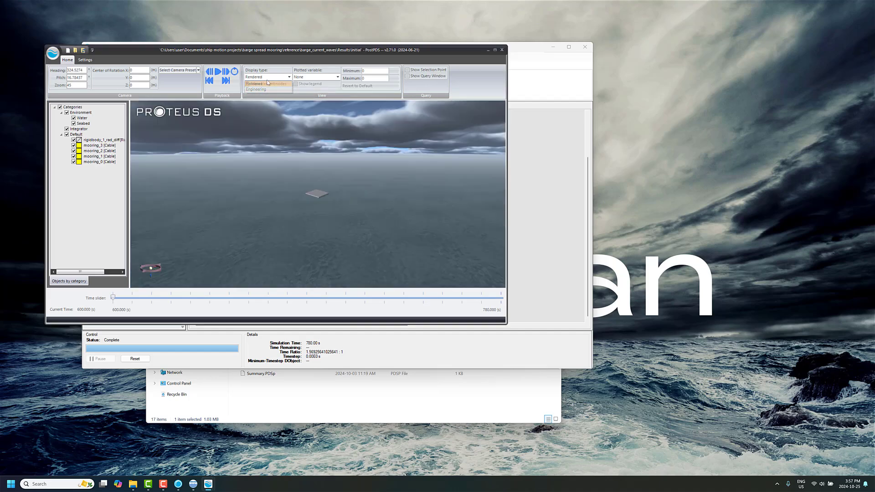
pyautogui.click(268, 77)
pyautogui.click(257, 89)
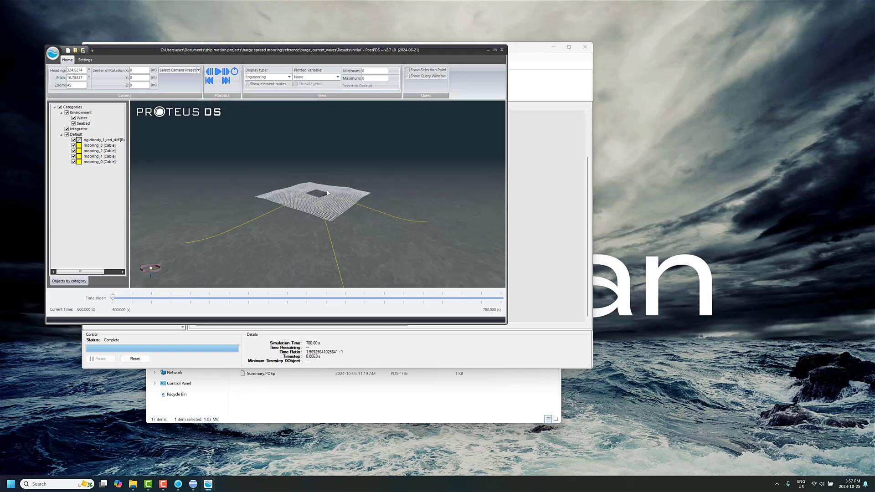
pyautogui.scroll(3, 327, 190)
pyautogui.moveTo(327, 190); pyautogui.dragTo(309, 174)
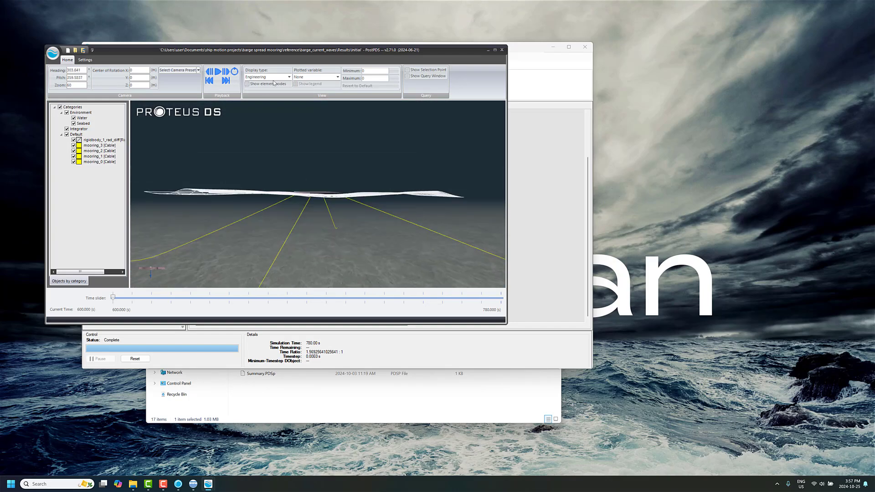
# Colour the mooring lines by Tension with the legend shown, and advance the playback to about 680 s.
pyautogui.click(316, 77)
pyautogui.click(309, 88)
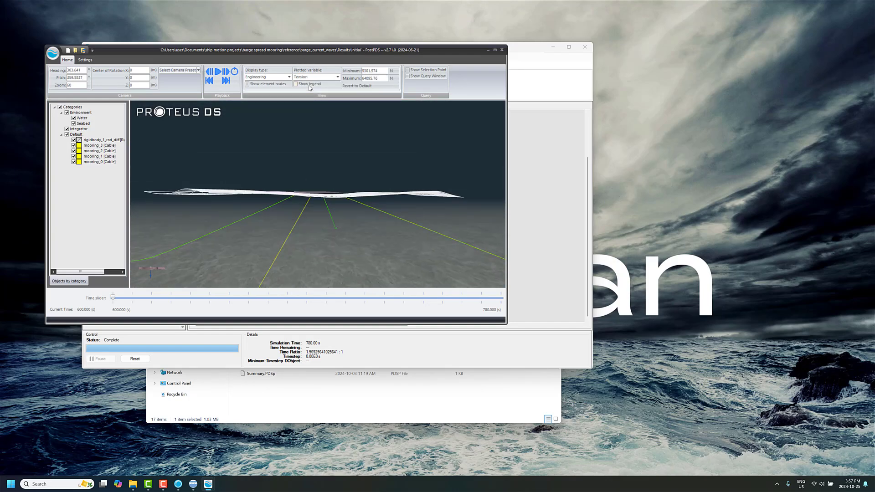
pyautogui.click(309, 85)
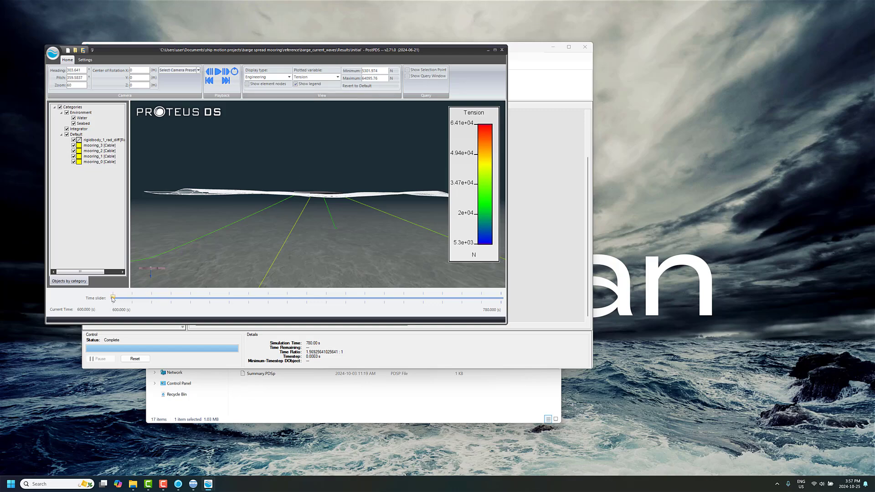
pyautogui.moveTo(114, 299); pyautogui.dragTo(140, 299)
pyautogui.moveTo(253, 198); pyautogui.dragTo(257, 204)
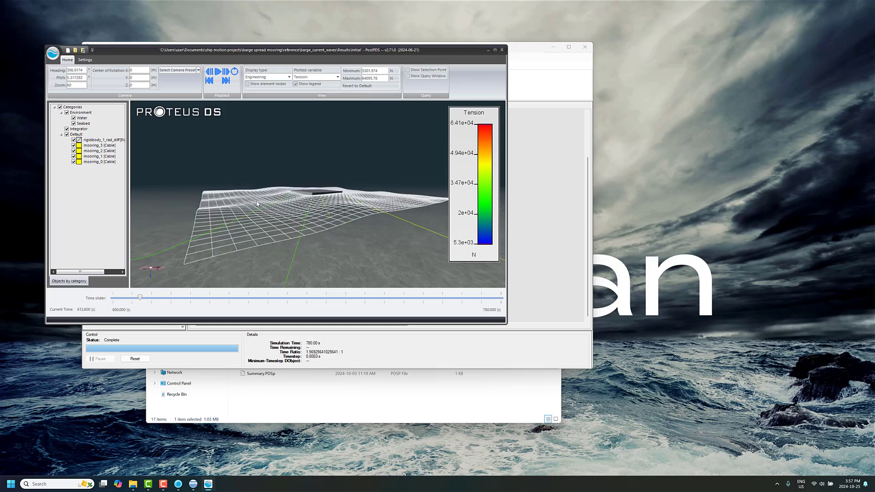
pyautogui.moveTo(140, 298); pyautogui.dragTo(289, 298)
# Plot Tension vs Time for all four mooring lines at cable end 1 and enlarge the plot window.
pyautogui.rightClick(95, 146)
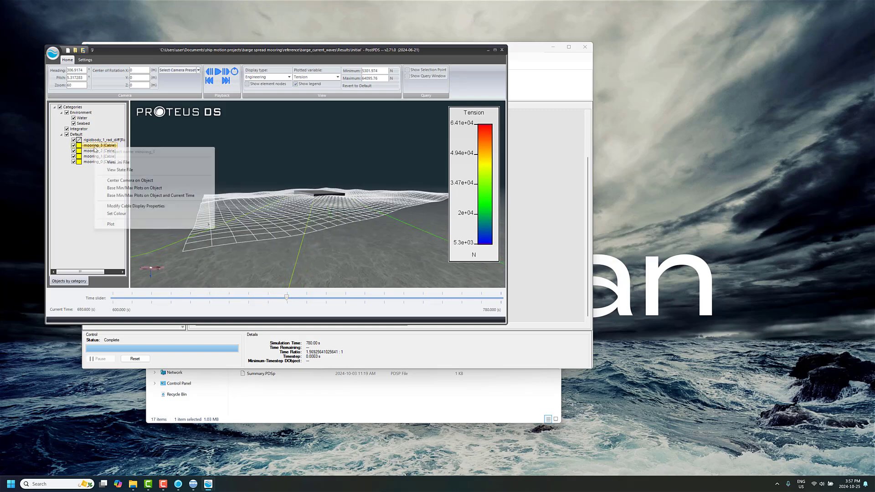
pyautogui.moveTo(159, 226)
pyautogui.moveTo(245, 226)
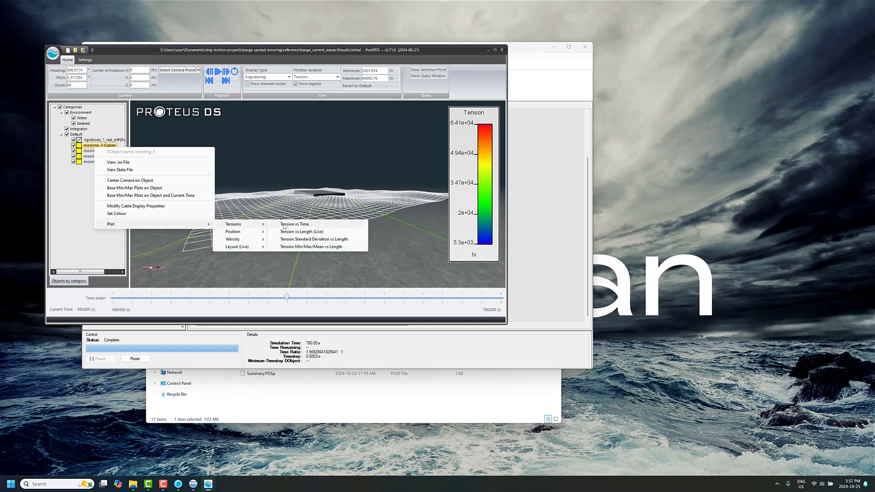
pyautogui.click(286, 225)
pyautogui.click(217, 236)
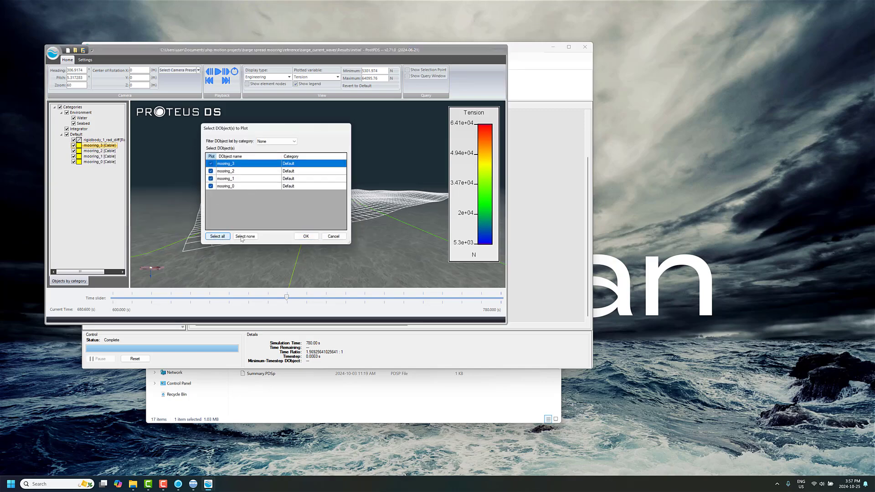
pyautogui.click(306, 236)
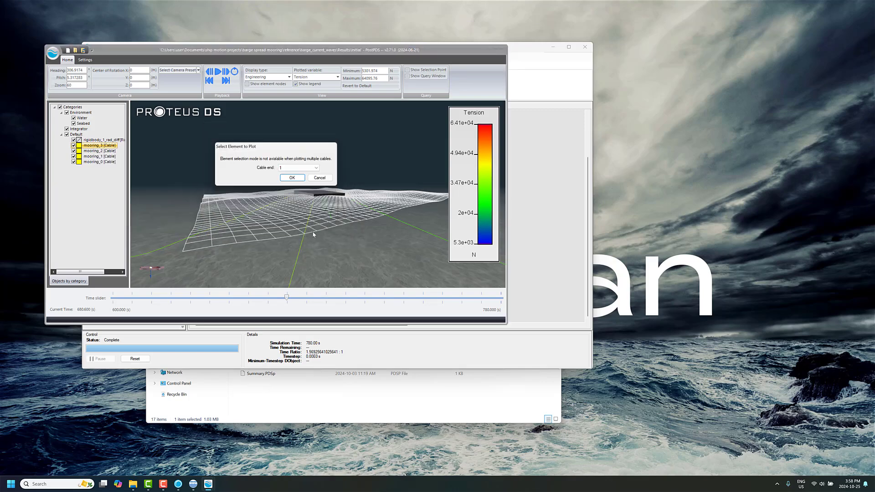
pyautogui.click(292, 177)
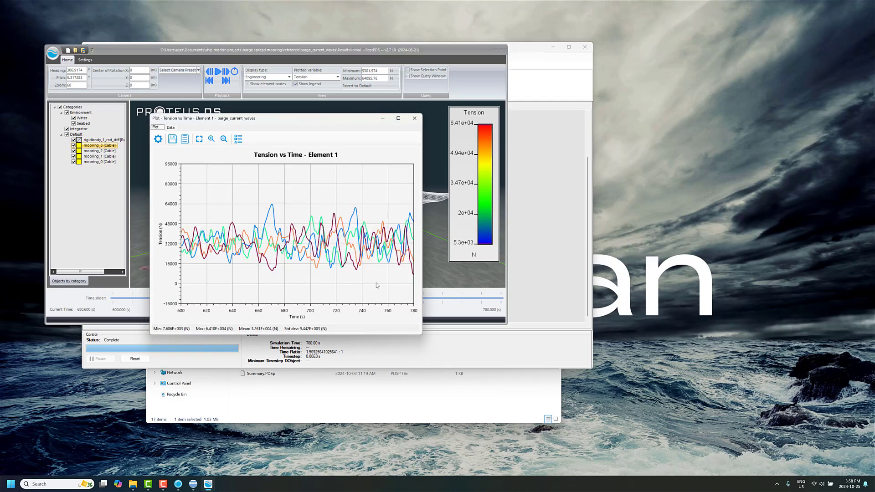
pyautogui.moveTo(421, 335); pyautogui.dragTo(560, 374)
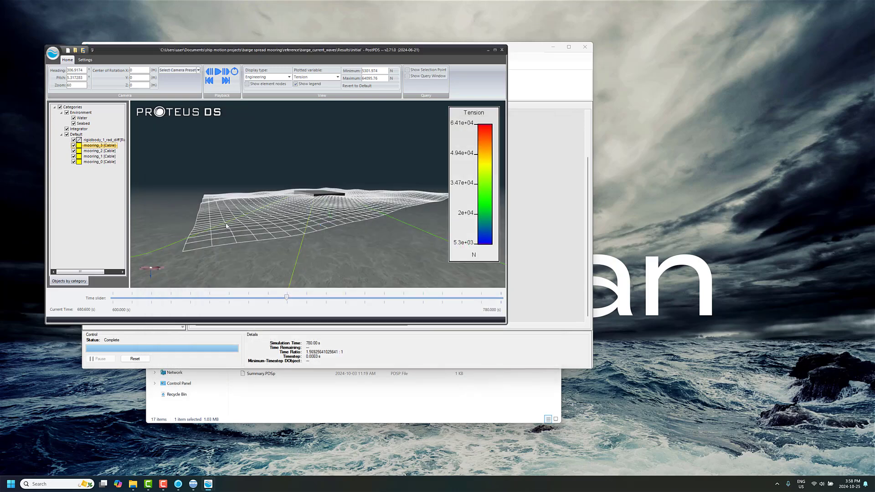
# Show the element nodes on the mooring lines, examine them from several angles, and close PostPDS to return to the project.
pyautogui.doubleClick(275, 210)
pyautogui.click(264, 85)
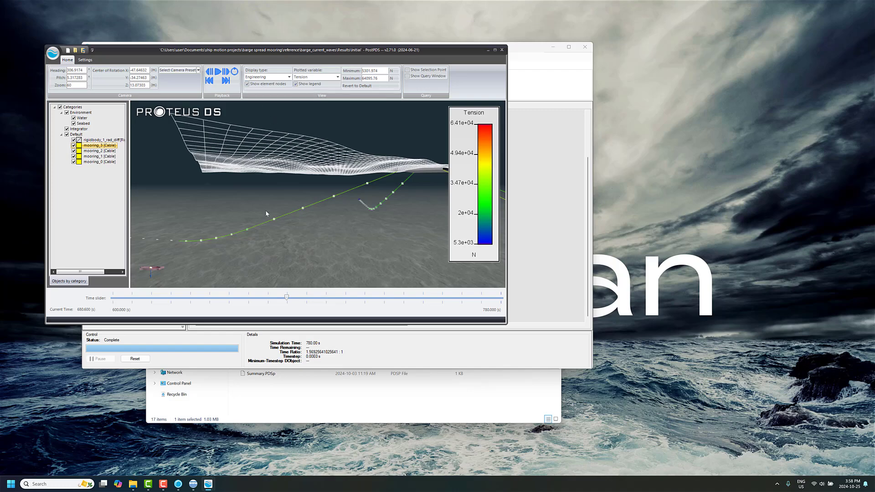
pyautogui.moveTo(268, 213); pyautogui.dragTo(403, 114)
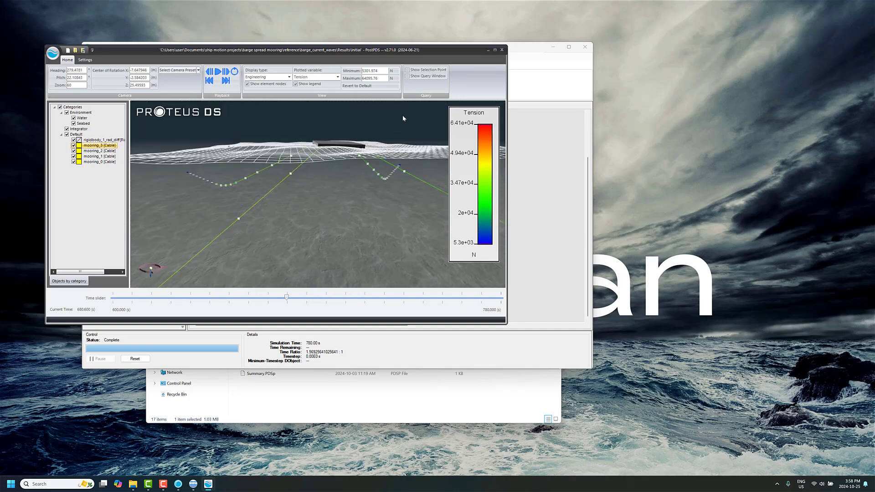
pyautogui.click(502, 50)
pyautogui.click(370, 157)
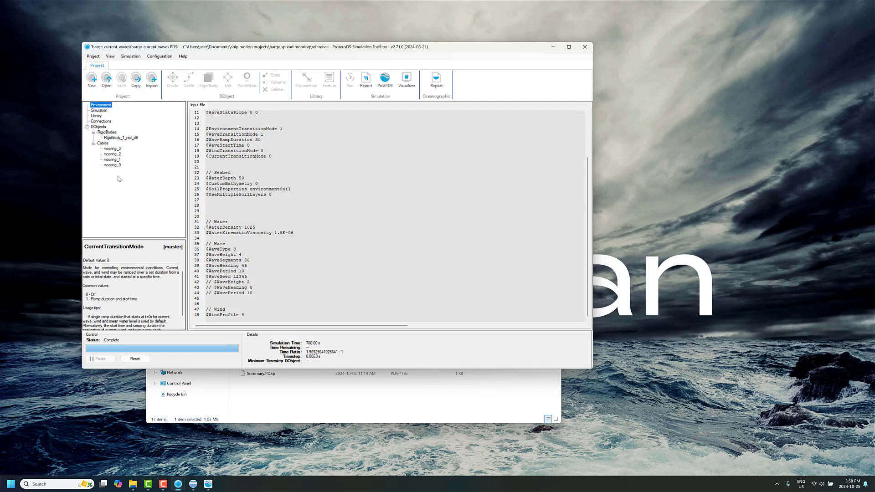
# Generate a report from the RigidBody Mooring template with report start time 60 and forces in kN.
pyautogui.click(365, 85)
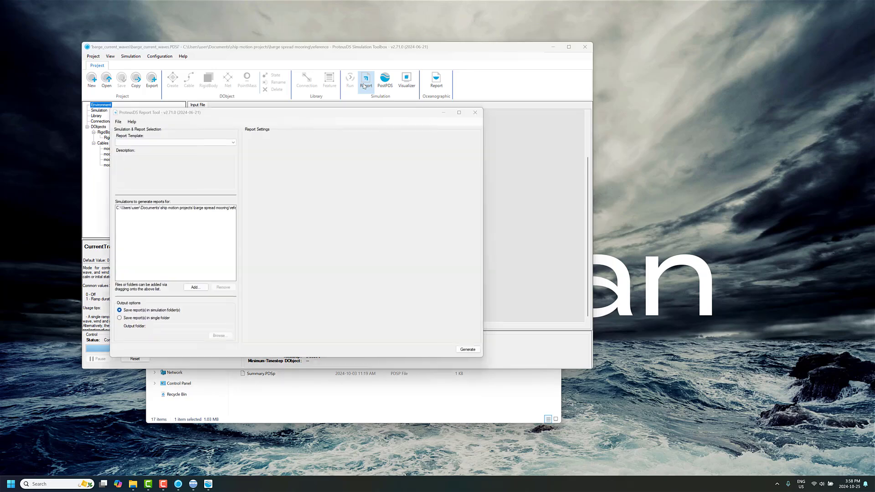
pyautogui.click(213, 142)
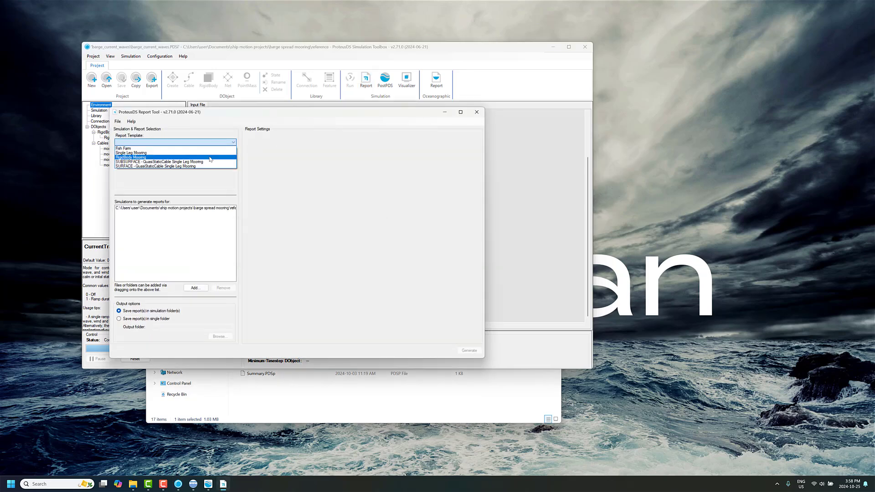
pyautogui.click(211, 158)
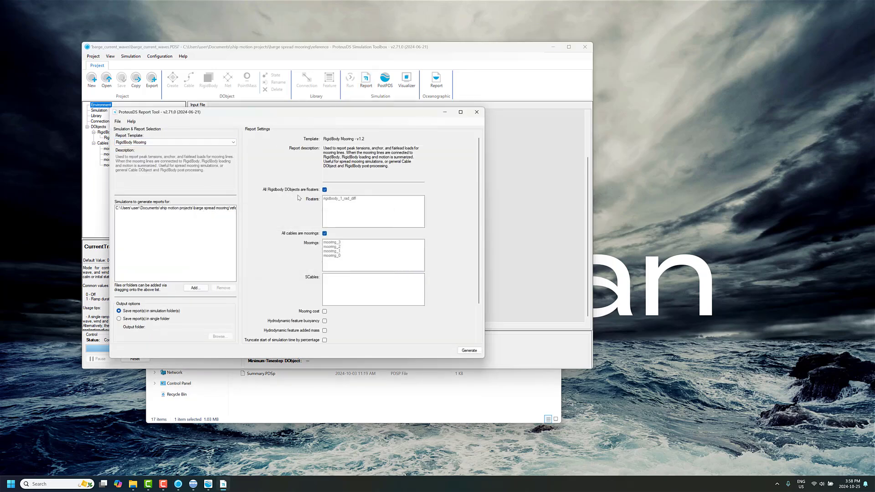
pyautogui.scroll(-2, 294, 214)
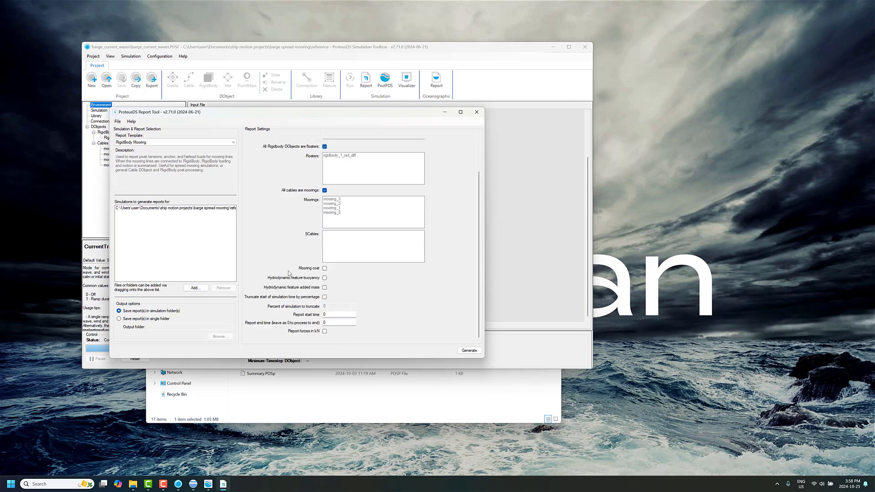
pyautogui.click(337, 314)
pyautogui.write('60')
pyautogui.click(324, 330)
pyautogui.click(464, 352)
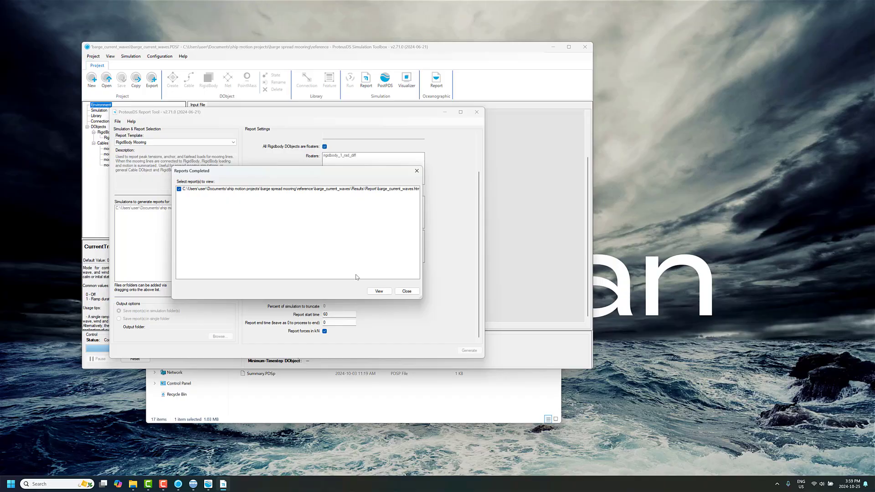
# View the generated mooring report and examine its environment, segment tensions, safety factors, anchor, fairlead and floater results.
pyautogui.click(379, 292)
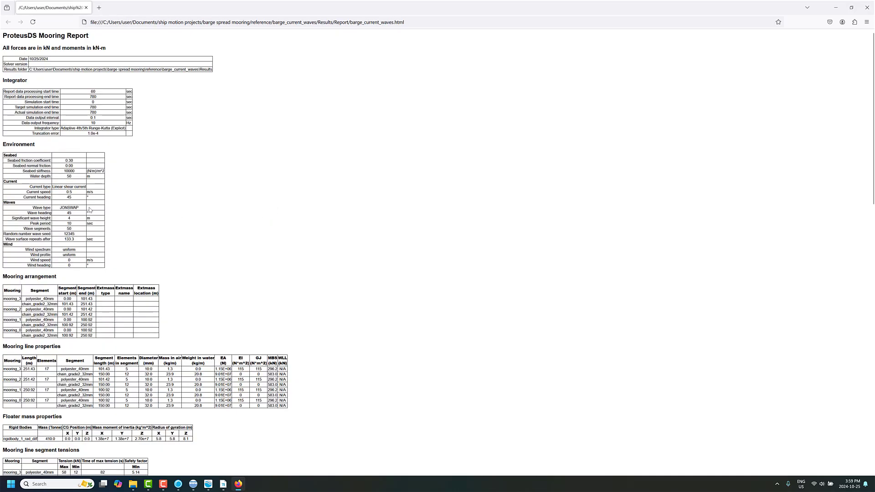
pyautogui.scroll(-6, 61, 258)
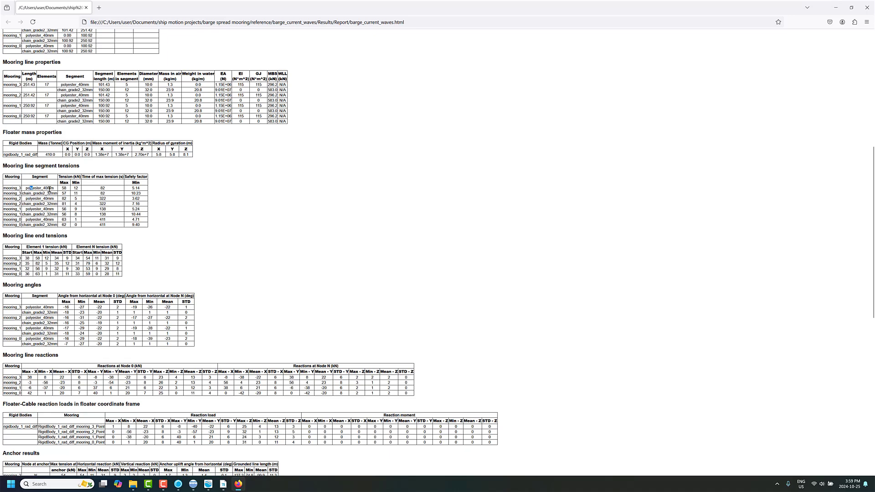
pyautogui.click(135, 187)
pyautogui.moveTo(128, 198); pyautogui.dragTo(141, 201)
pyautogui.scroll(-2, 133, 237)
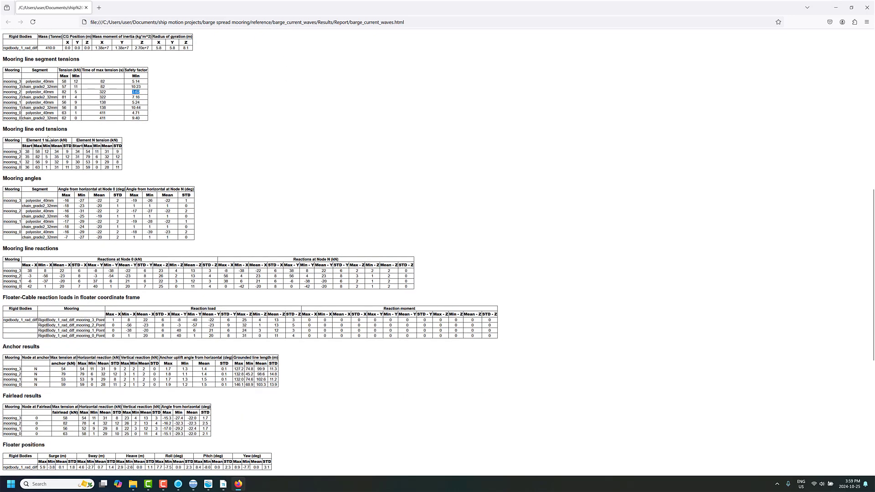
pyautogui.scroll(-6, 151, 289)
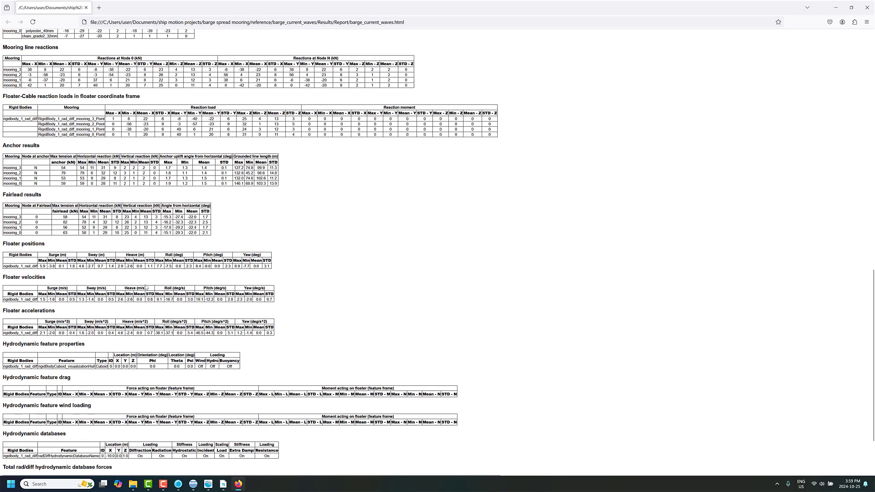
pyautogui.scroll(12, 150, 289)
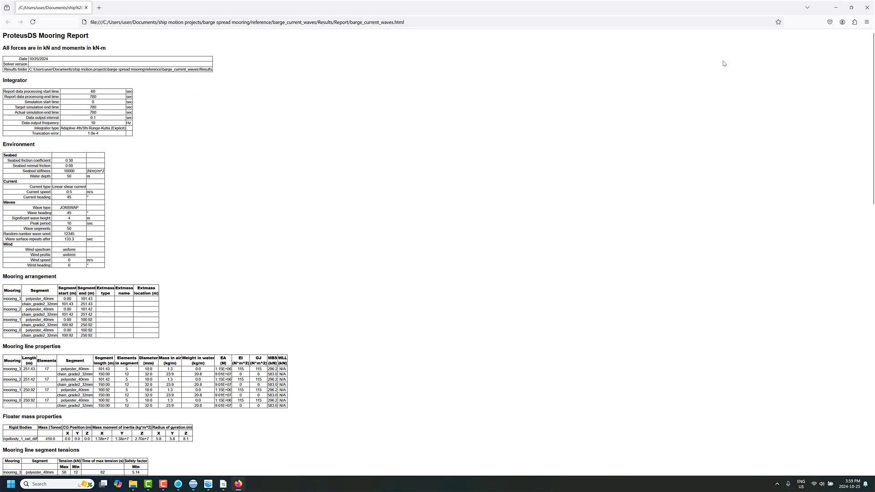
# Dismiss the mooring report, the completed reports list and the Report Tool to return to the project's input file.
pyautogui.click(852, 7)
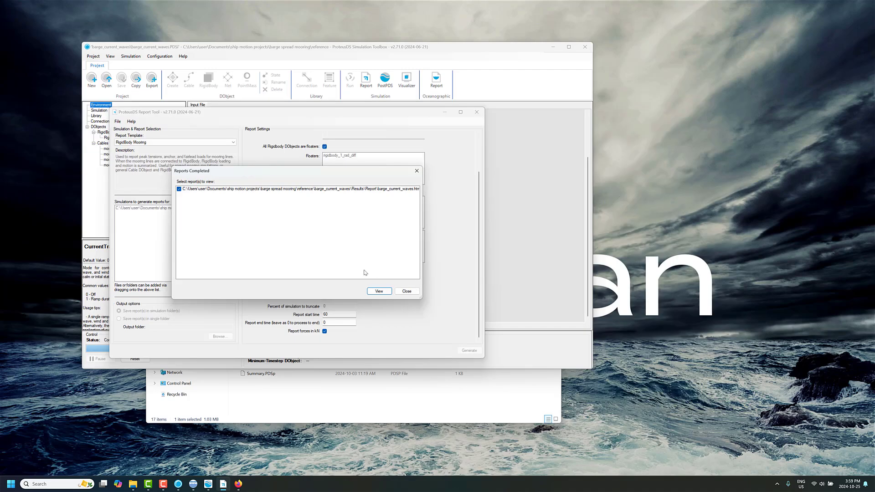
pyautogui.click(407, 291)
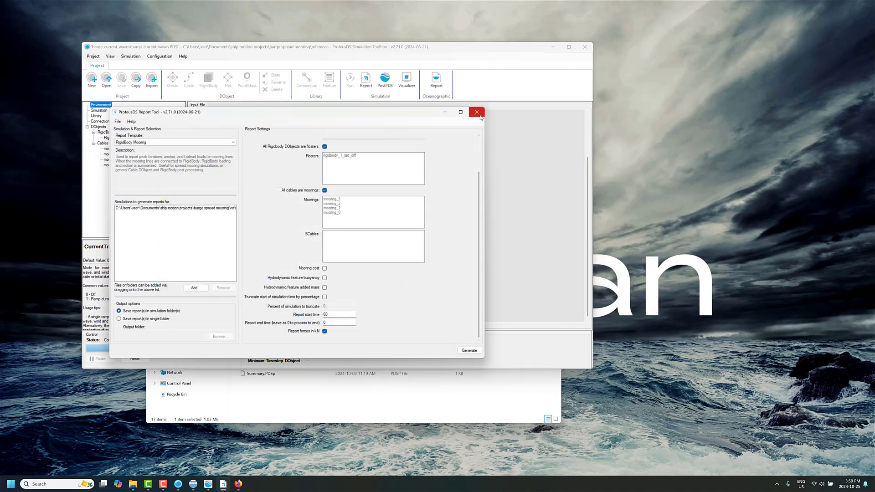
pyautogui.click(477, 111)
pyautogui.click(393, 282)
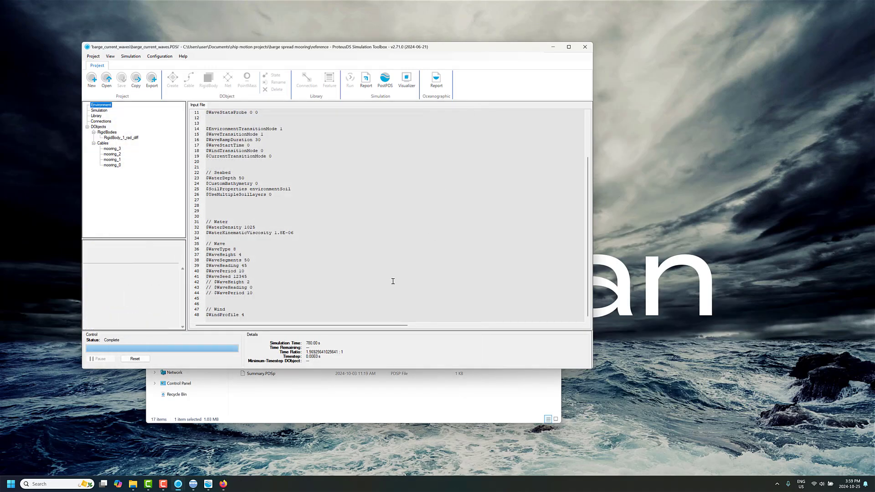